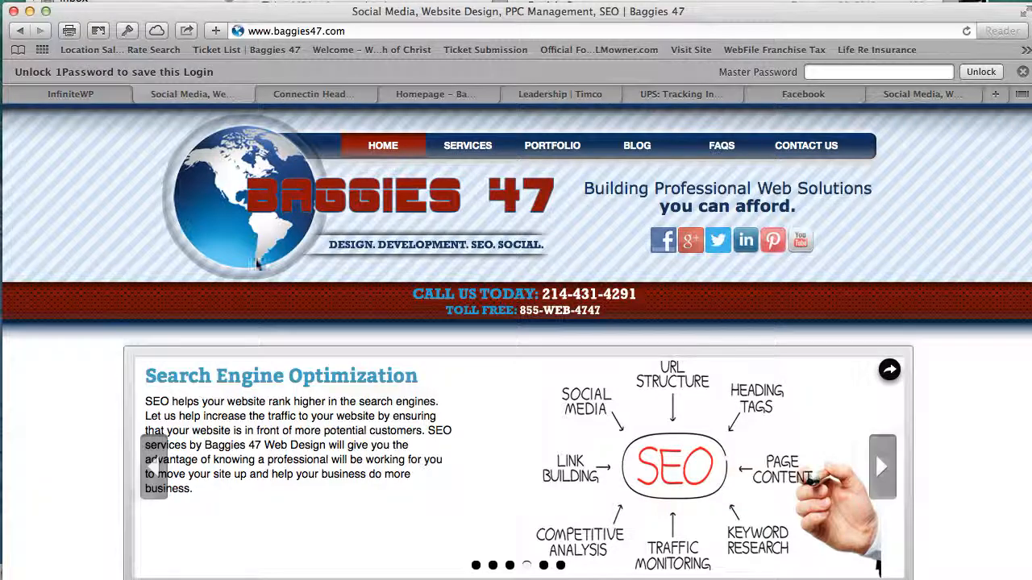
- Select the baggies47.com address in Safari's address bar so it can be replaced
click(308, 37)
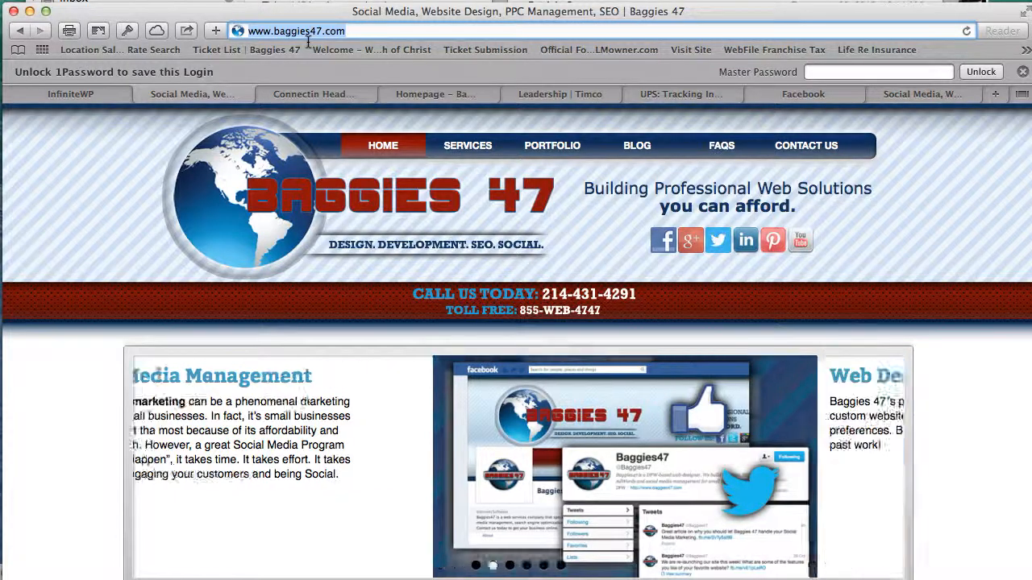
- Go to connectinghead2heart.com/wp-admin to reach the Head 2 Heart WordPress login page
text(connectinghead2heart)
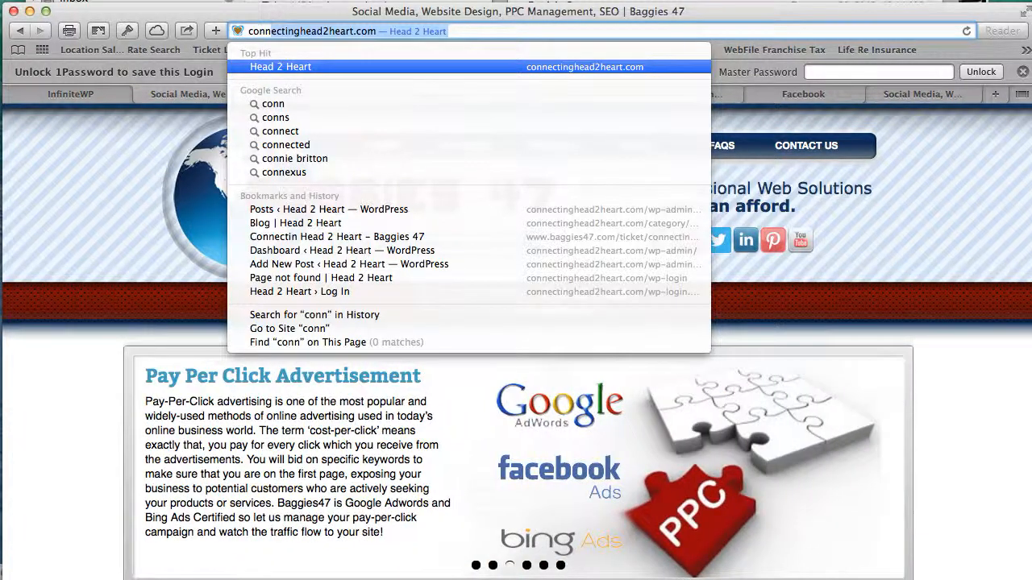
click(382, 37)
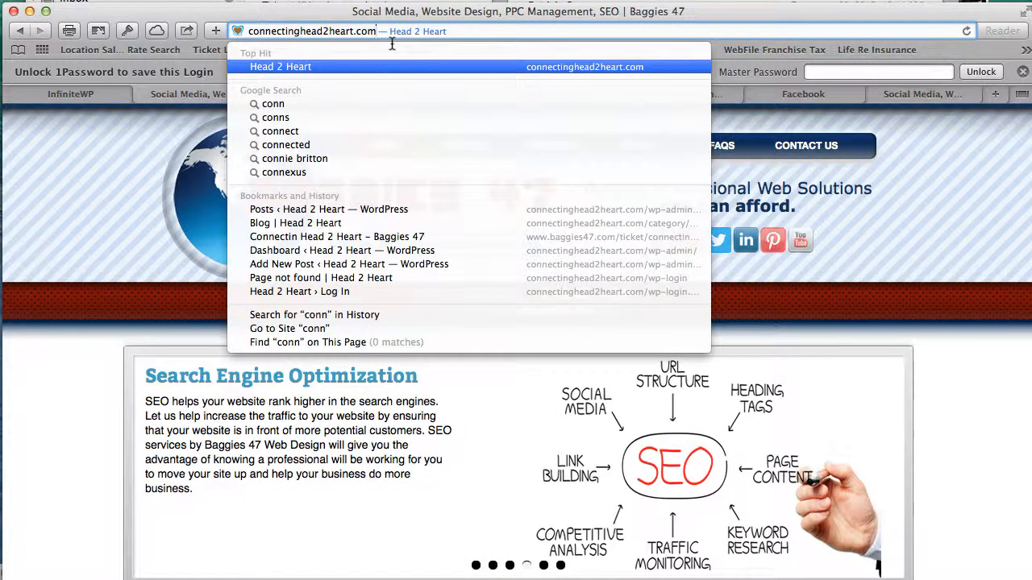
text(/)
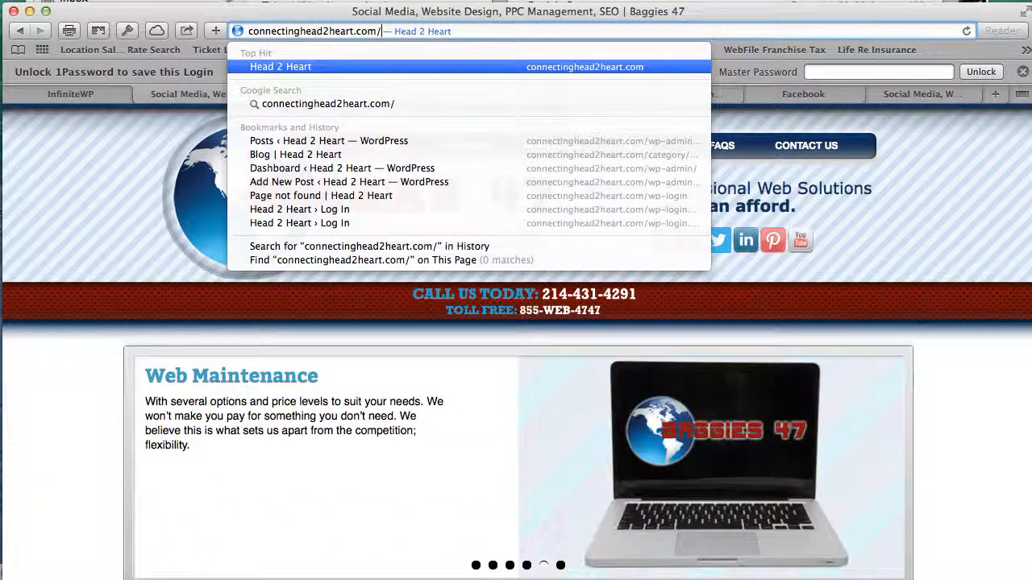
text(wp)
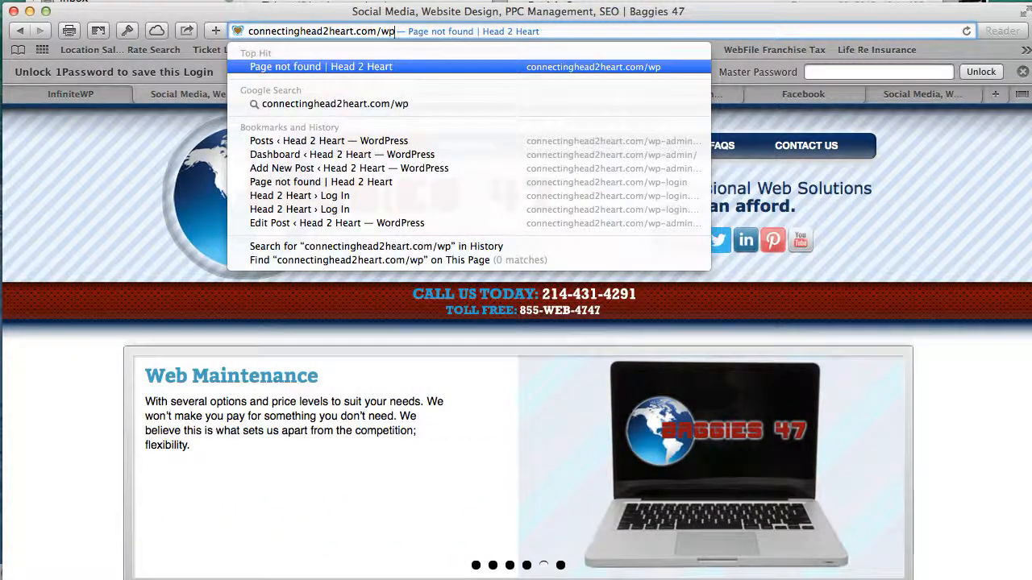
text(-admin)
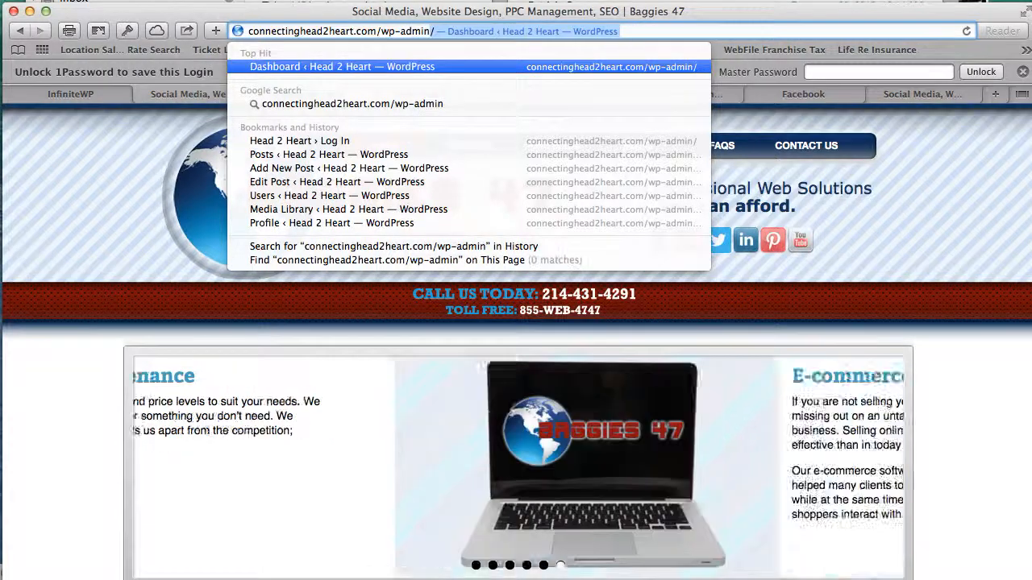
key(Return)
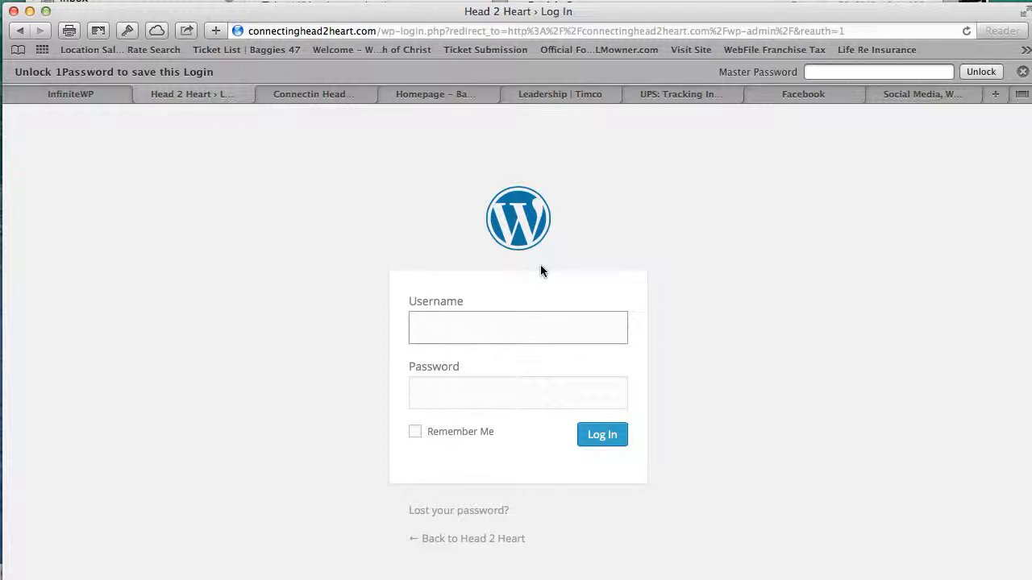
- Log in with the admin username and password, declining Safari's offer to save the password
click(1023, 73)
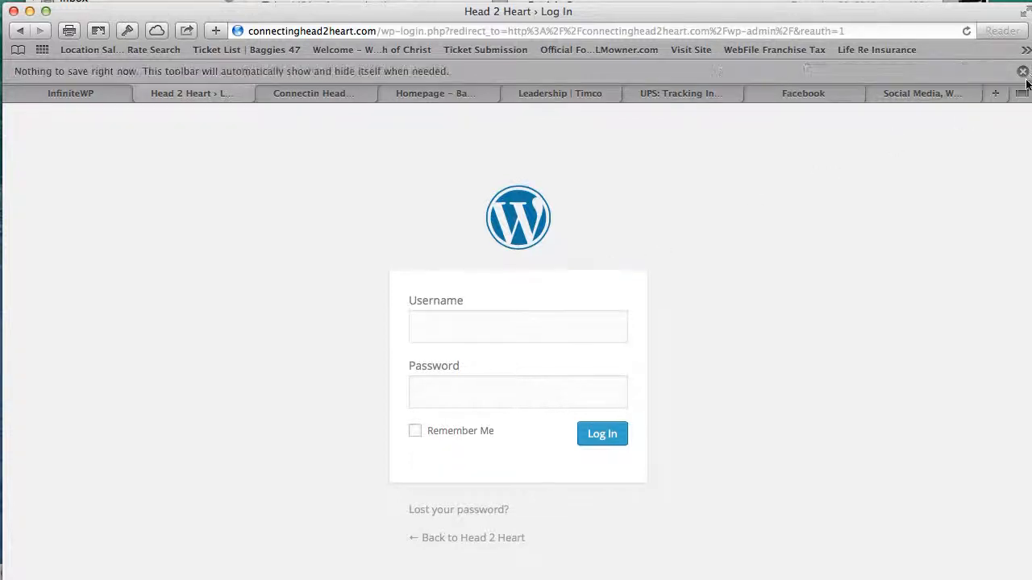
click(447, 314)
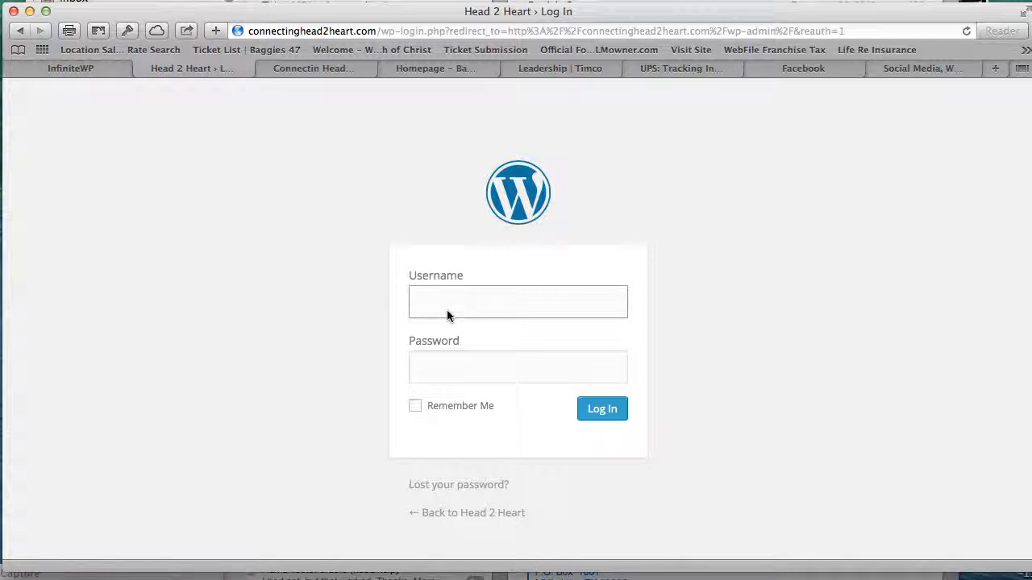
key(Tab)
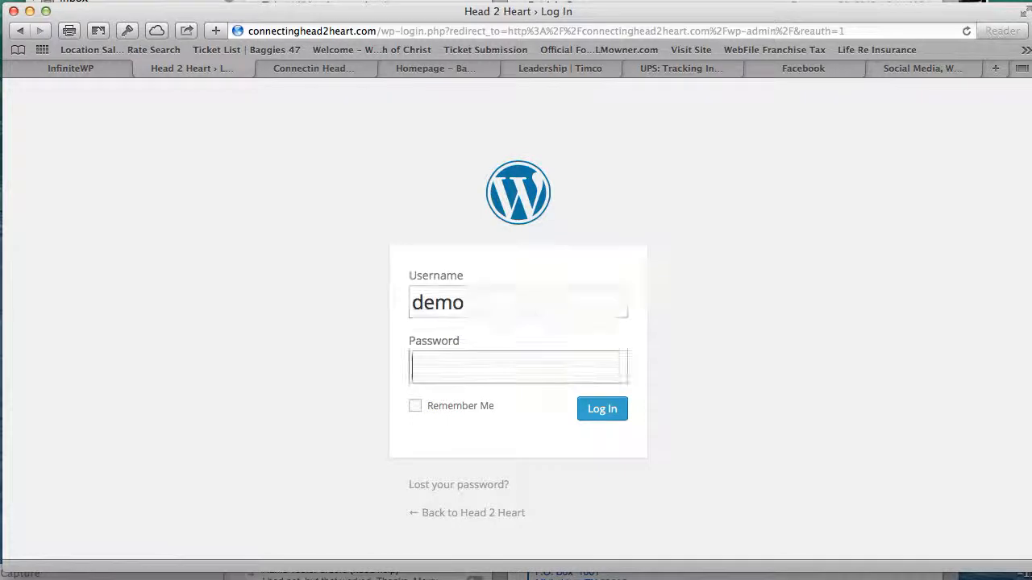
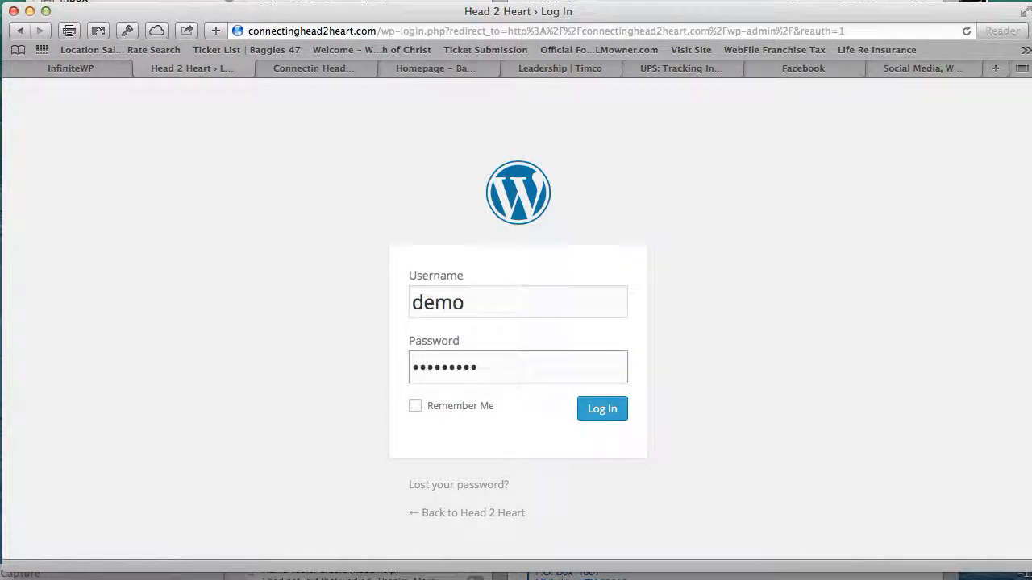
click(621, 420)
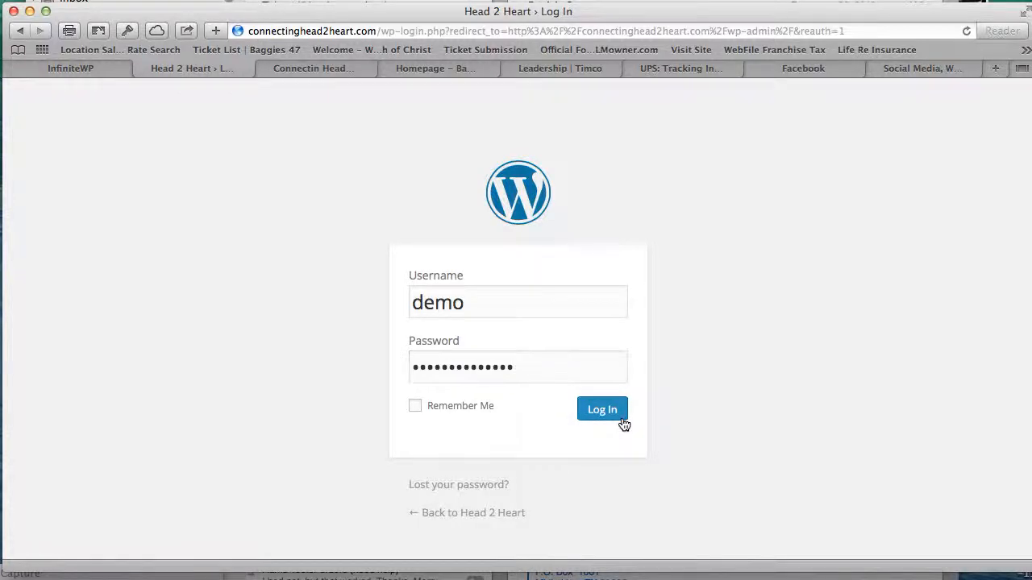
click(606, 189)
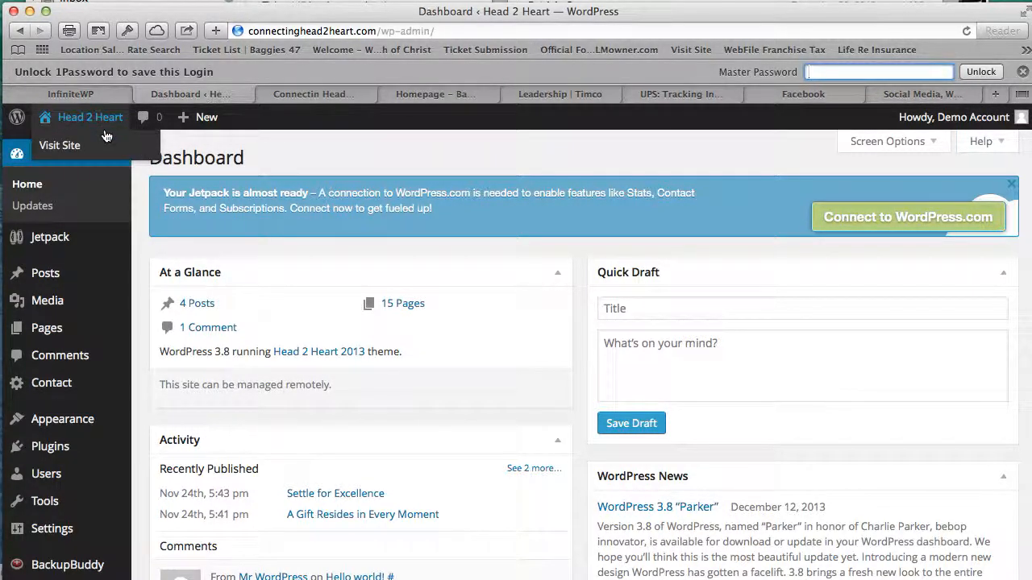
- Visit the public Head 2 Heart site and scroll through its home page
click(105, 136)
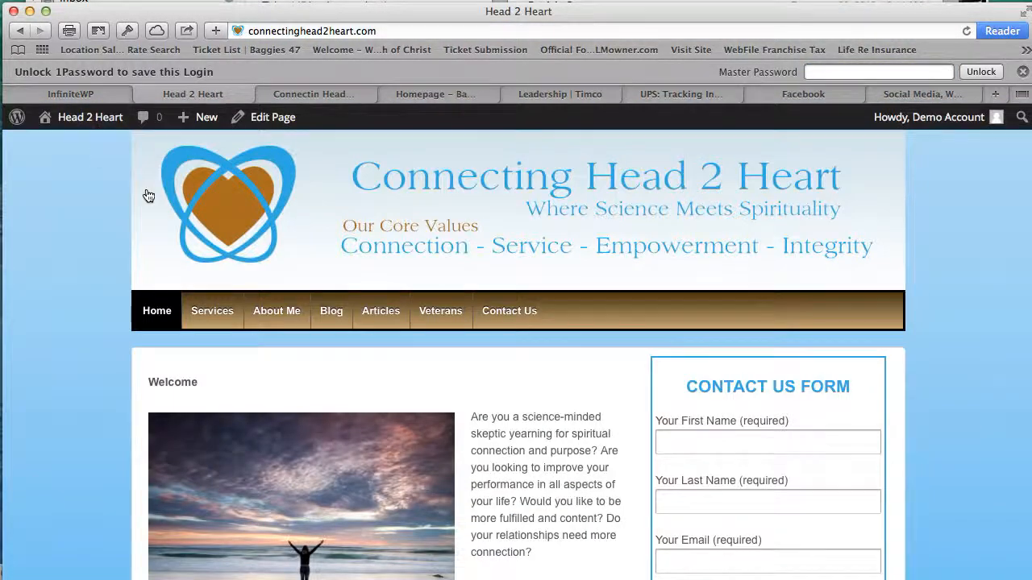
scroll(725, 251, down, 3)
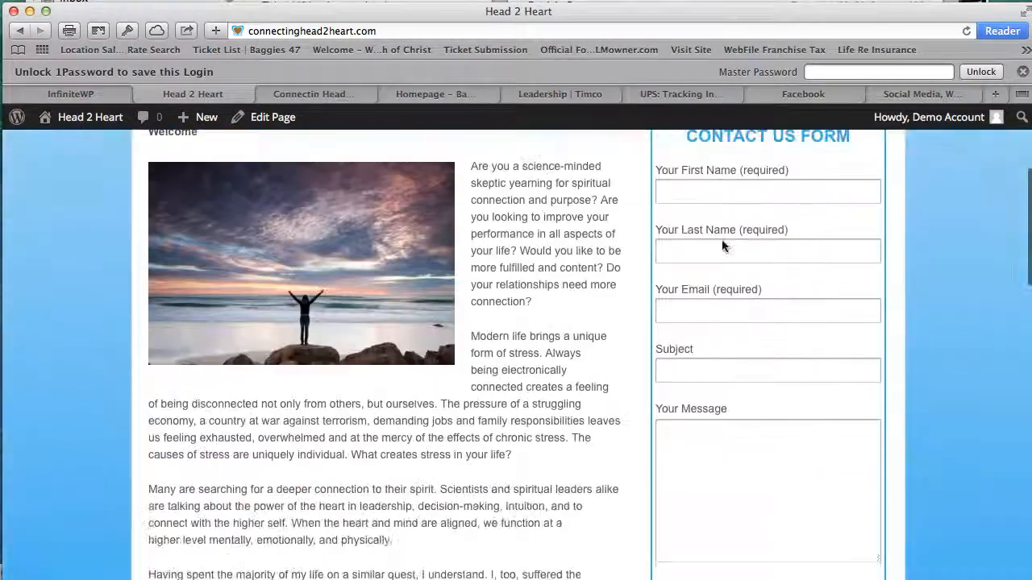
scroll(721, 244, down, 2)
scroll(729, 246, up, 5)
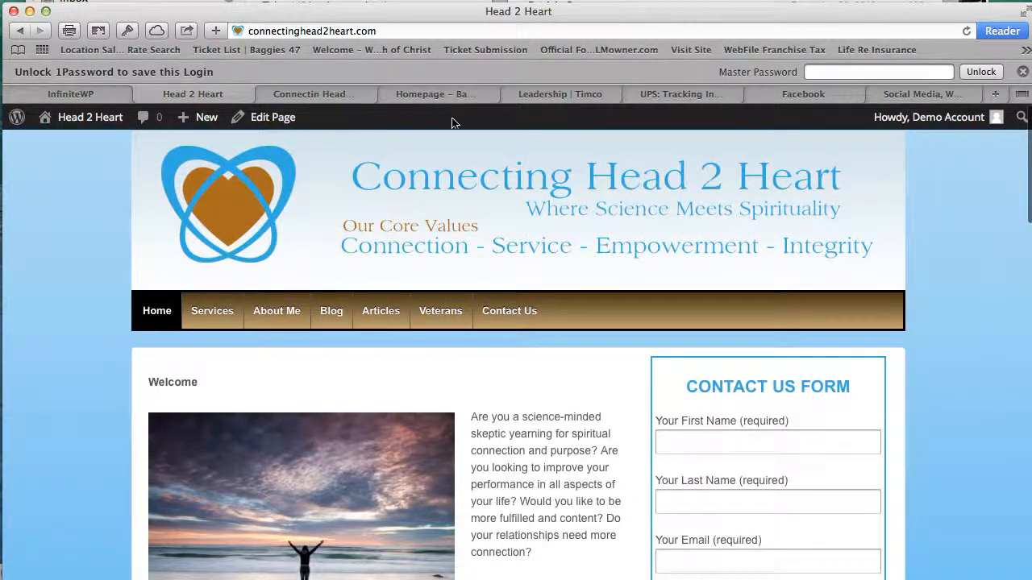
mouse_move(911, 120)
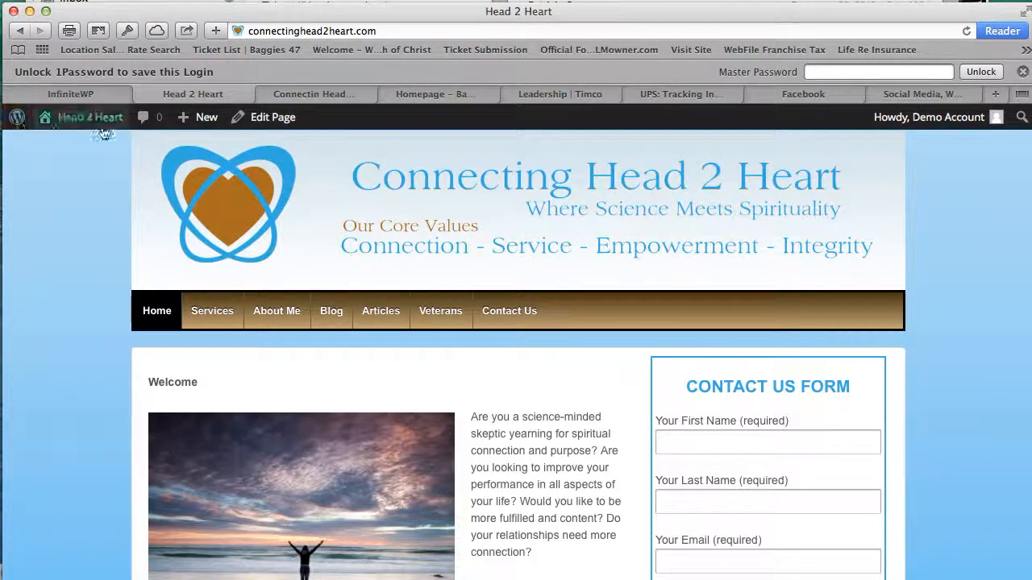
mouse_move(105, 132)
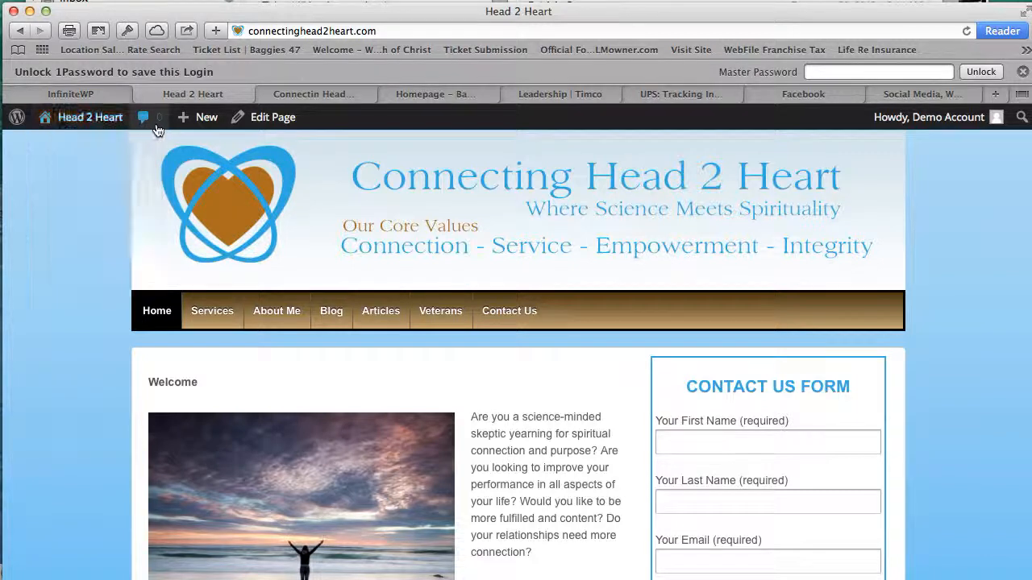
mouse_move(209, 123)
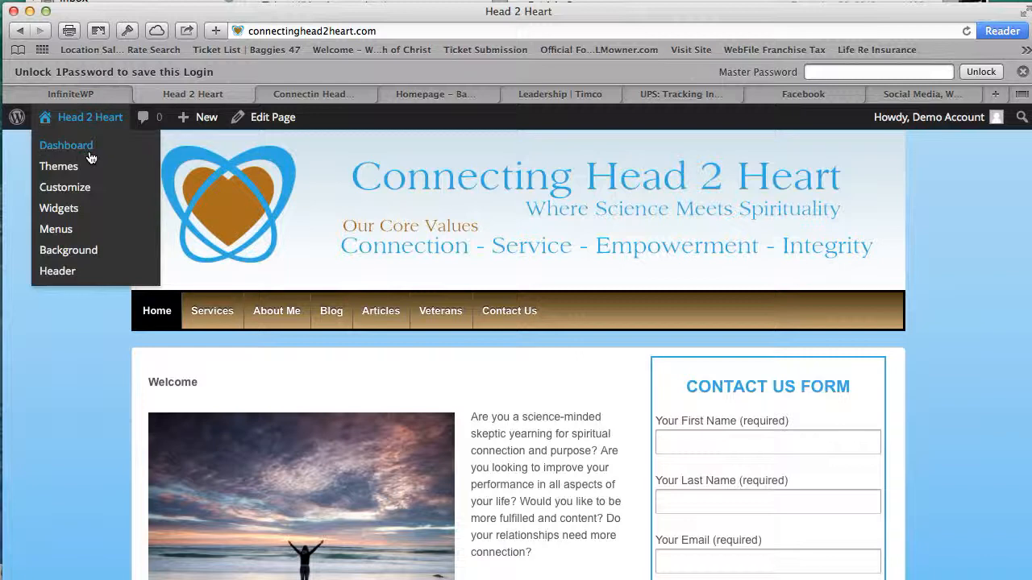
- Return to the Dashboard and open All Posts, reviewing the five posts and their categories
click(92, 157)
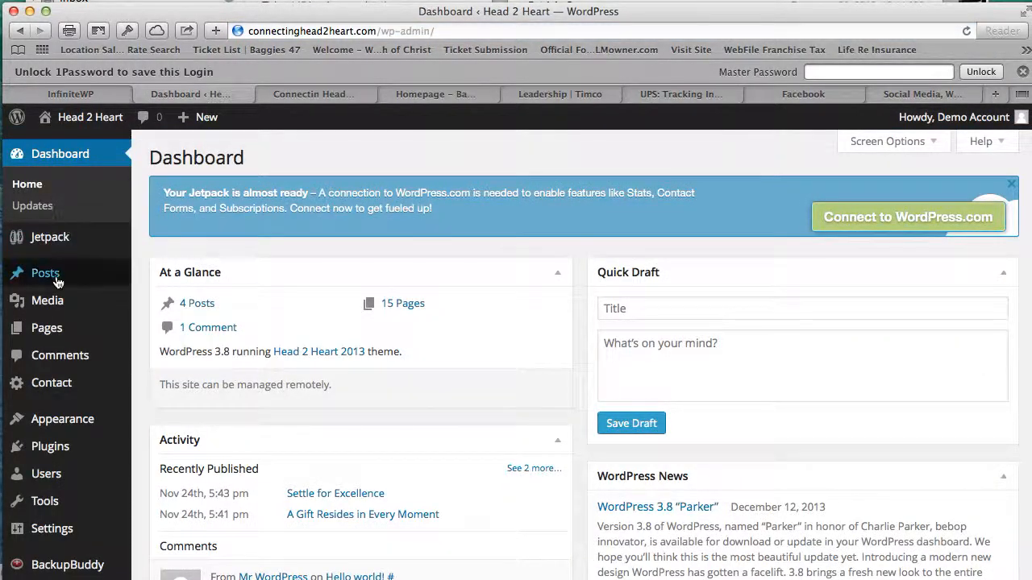
mouse_move(24, 274)
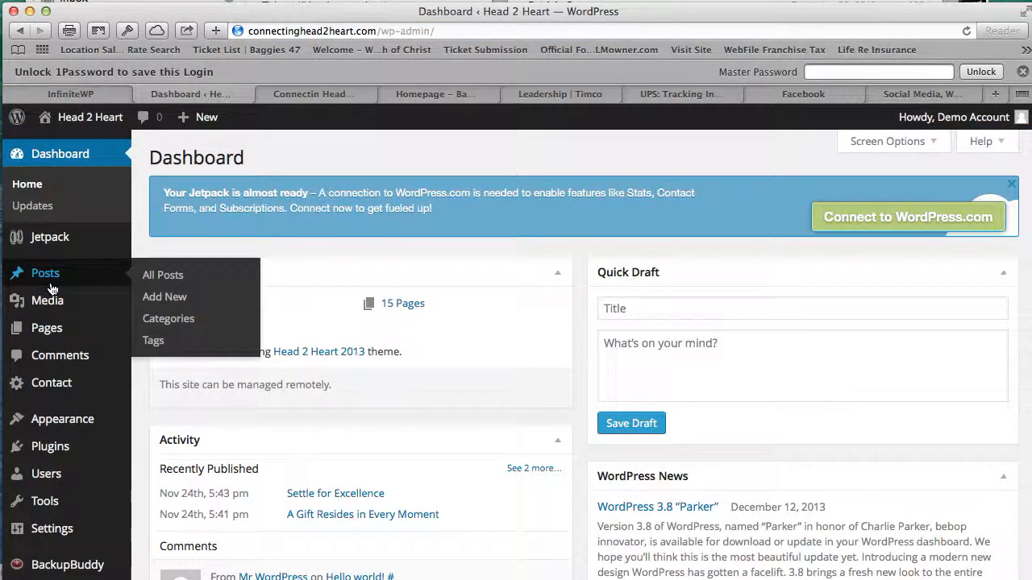
click(185, 286)
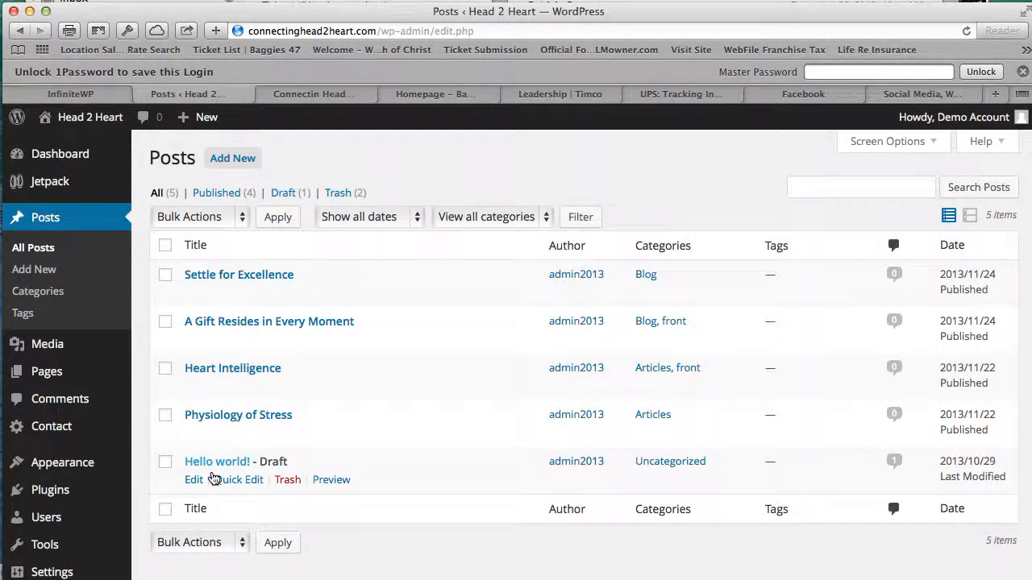
scroll(257, 478, down, 1)
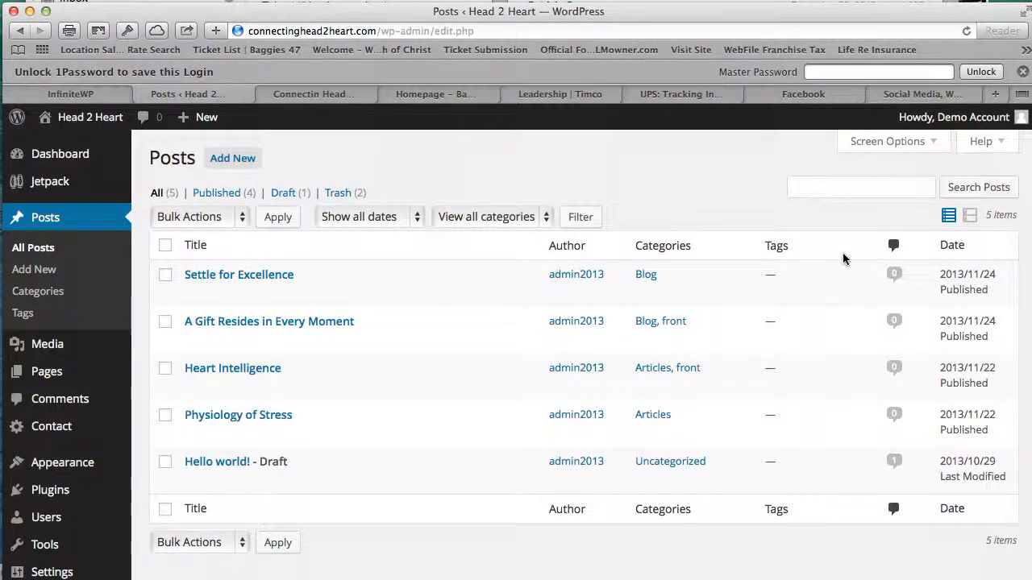
scroll(837, 198, down, 1)
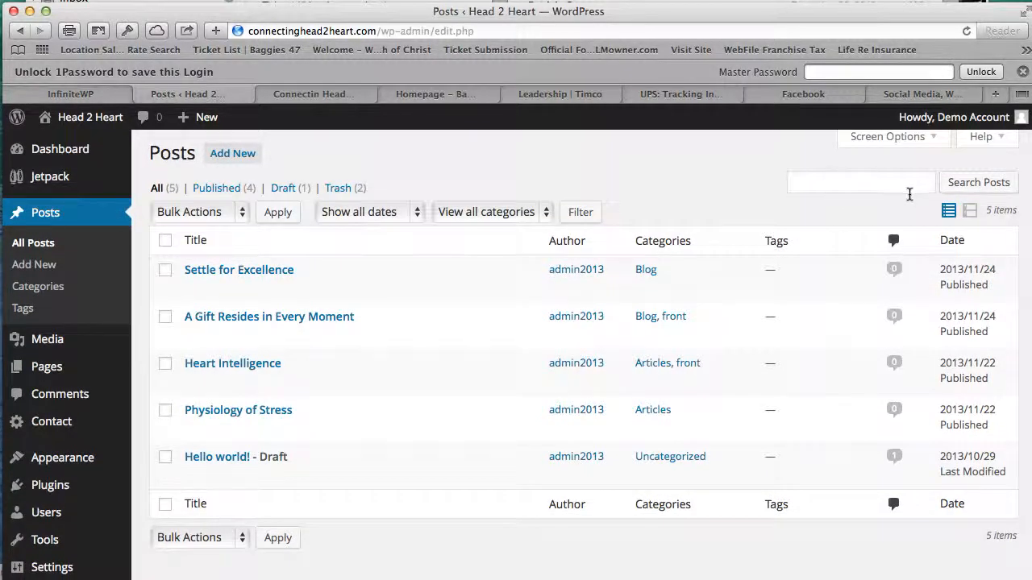
scroll(828, 246, up, 2)
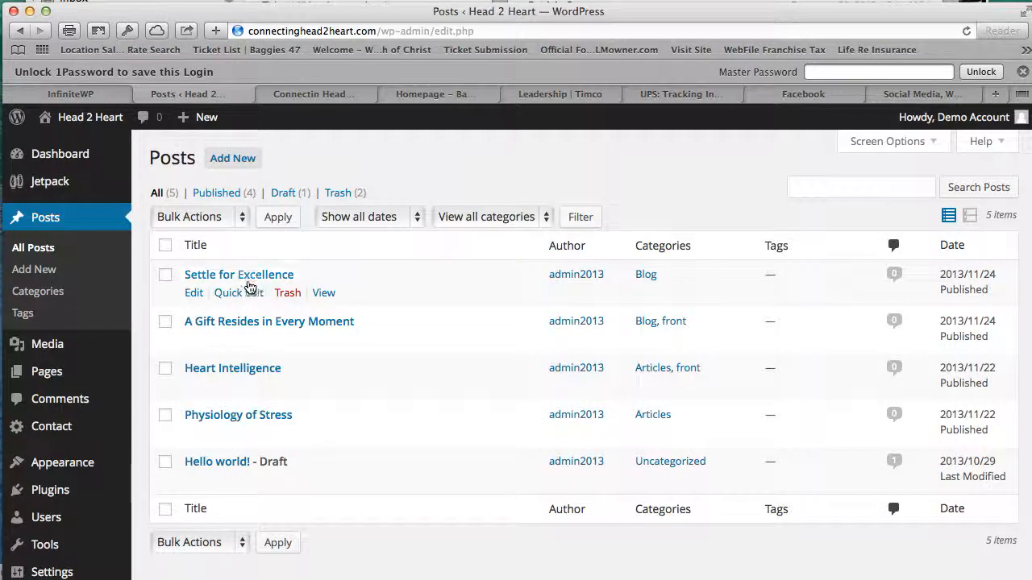
- Open 'Settle for Excellence' in the editor and check that it is filed under Blog
click(249, 279)
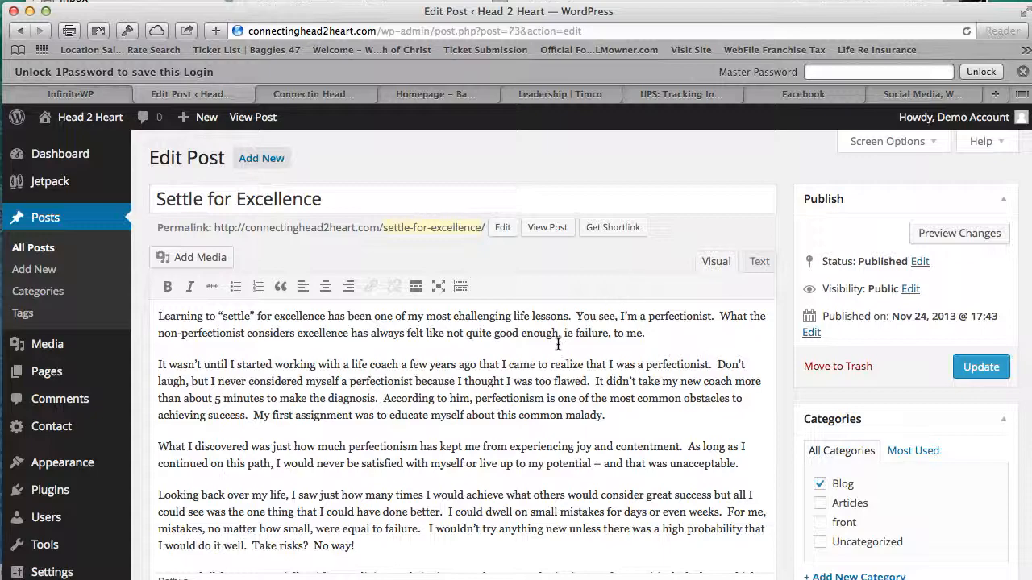
scroll(546, 342, down, 5)
scroll(452, 363, up, 3)
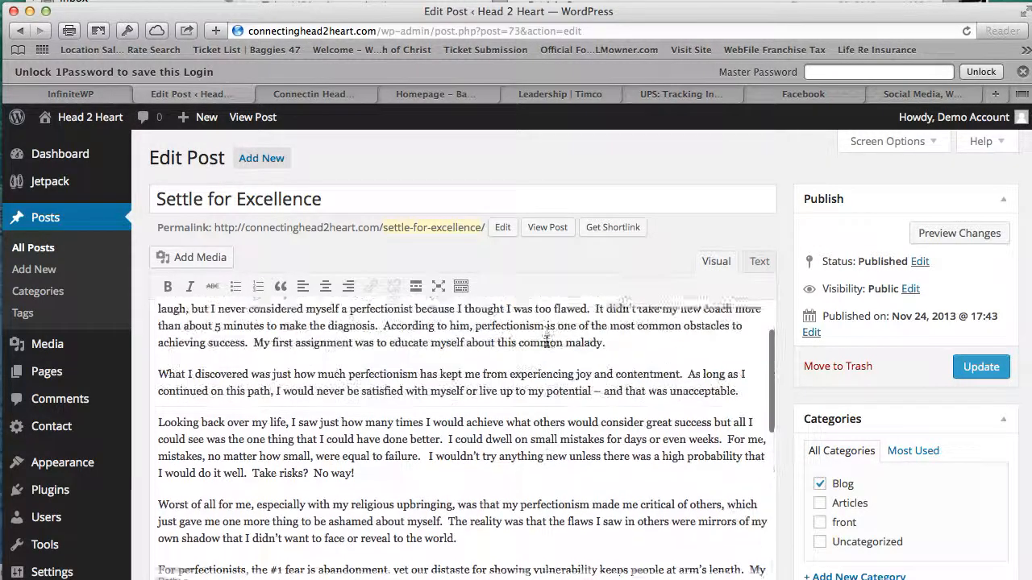
scroll(347, 326, down, 3)
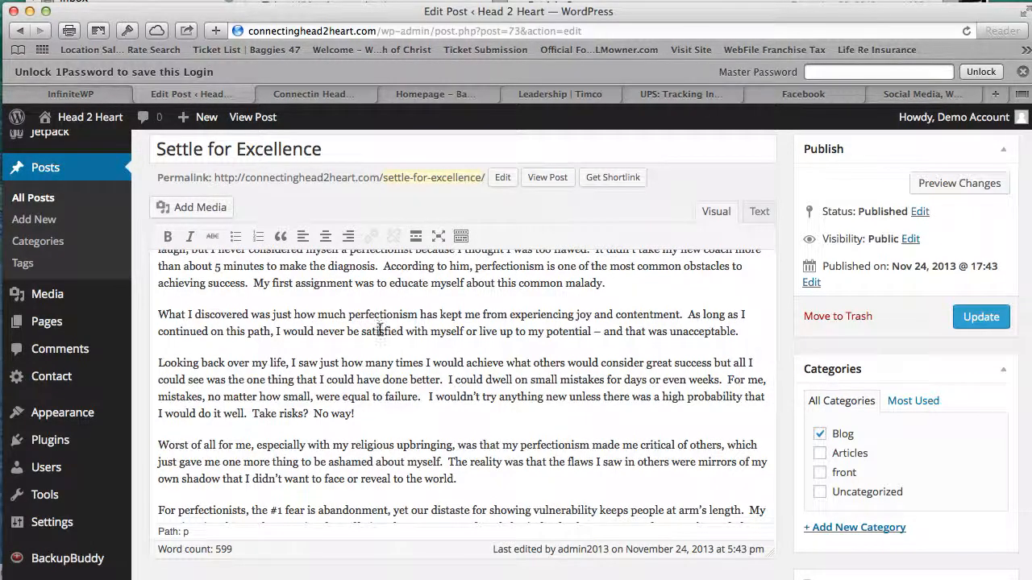
scroll(363, 304, right, 1)
scroll(362, 304, left, 1)
scroll(289, 347, down, 1)
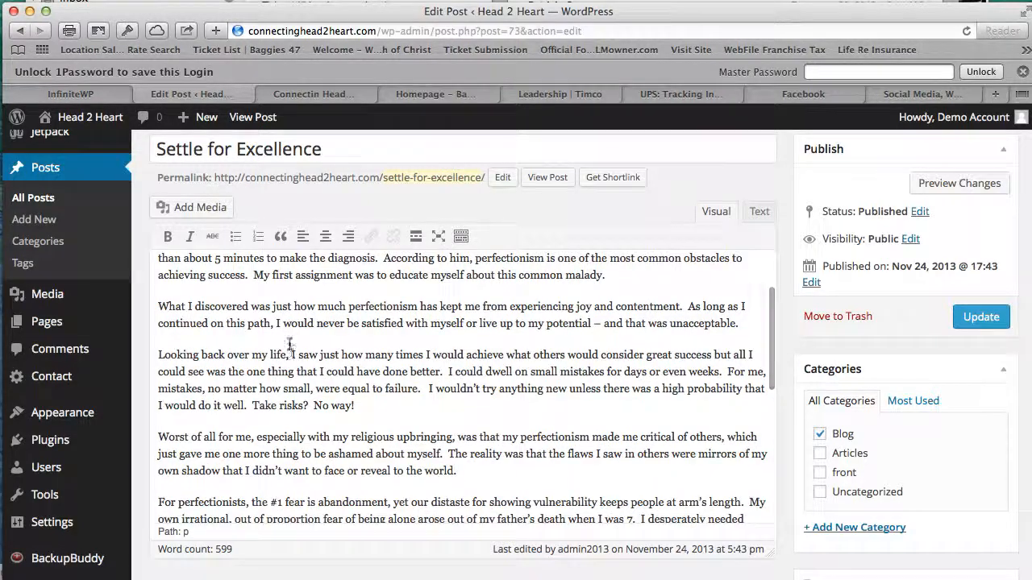
mouse_move(66, 121)
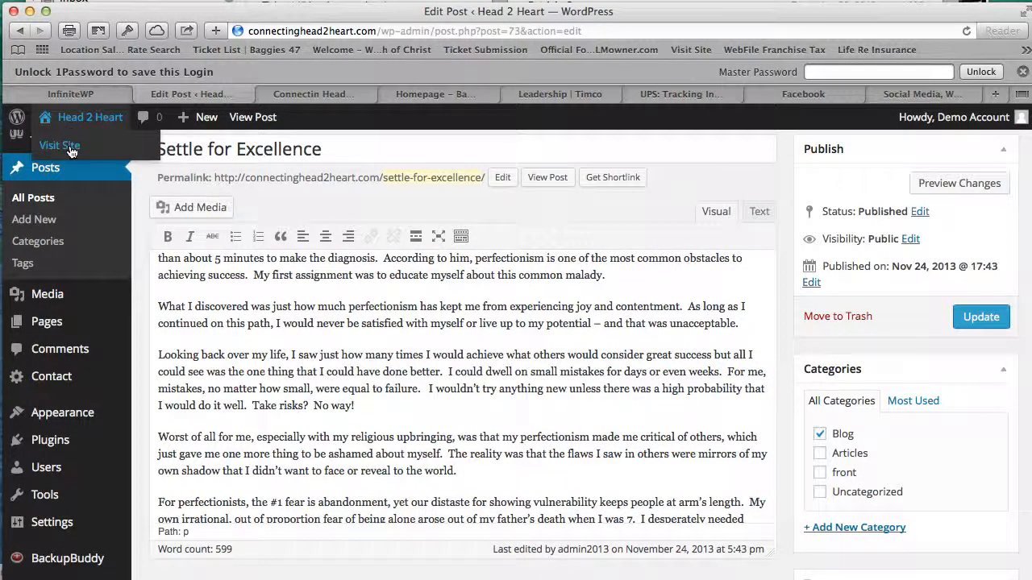
- Visit the live site and browse its Blog archive showing Settle for Excellence
click(60, 146)
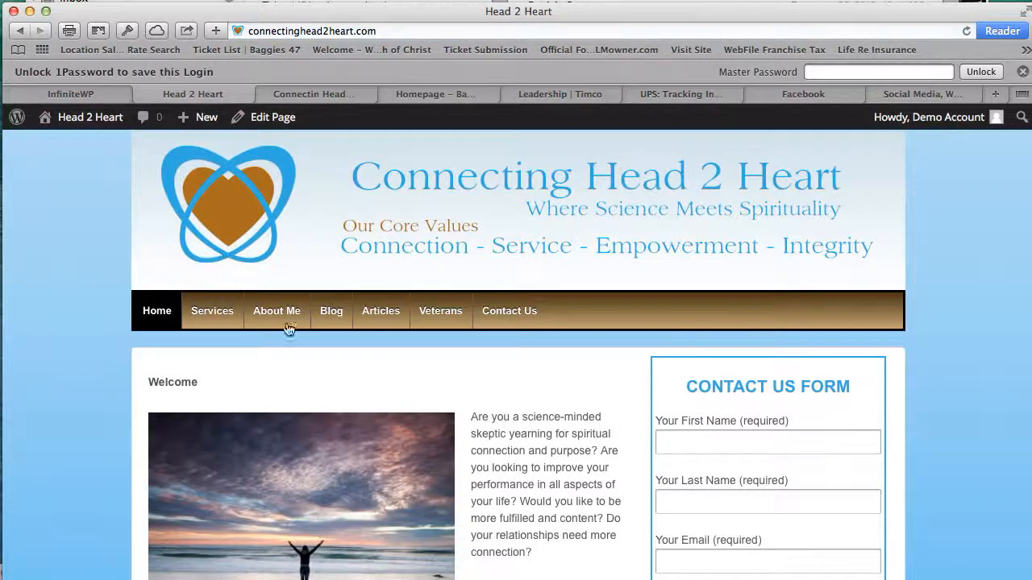
click(338, 322)
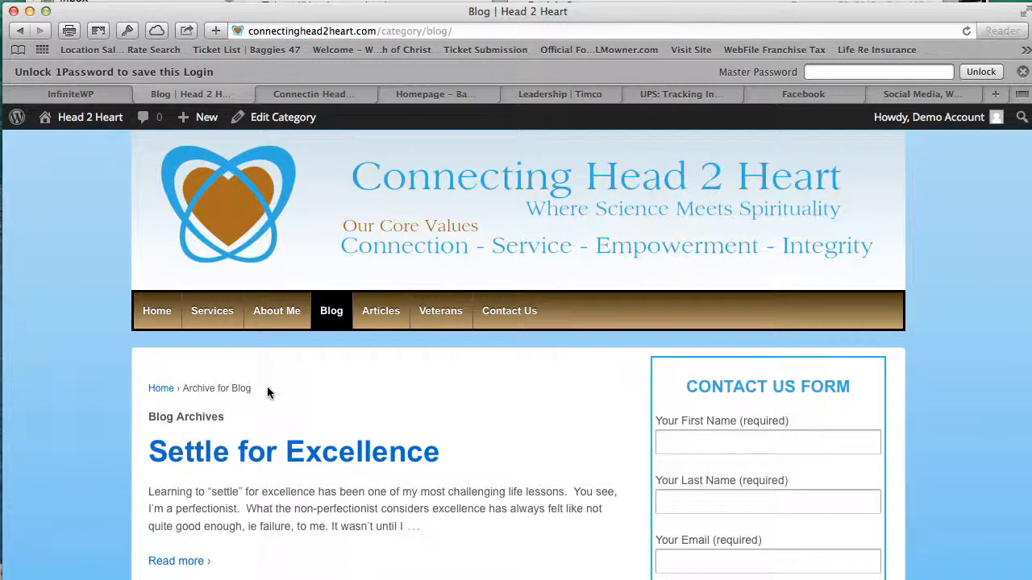
scroll(270, 387, down, 2)
scroll(270, 390, down, 2)
scroll(270, 390, up, 1)
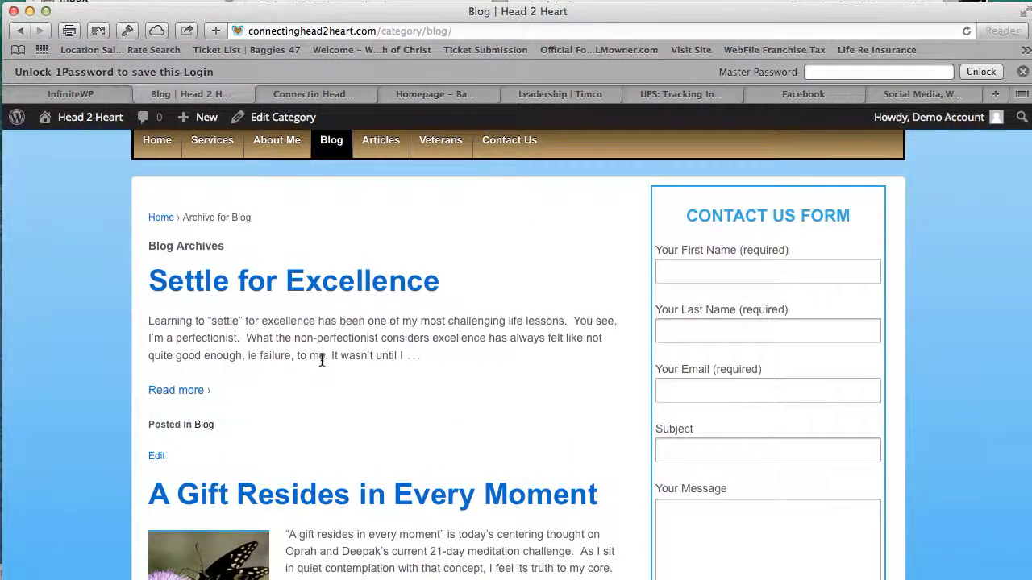
scroll(315, 359, up, 1)
- Return to the home page and scroll through the Latest News and Events section
click(169, 197)
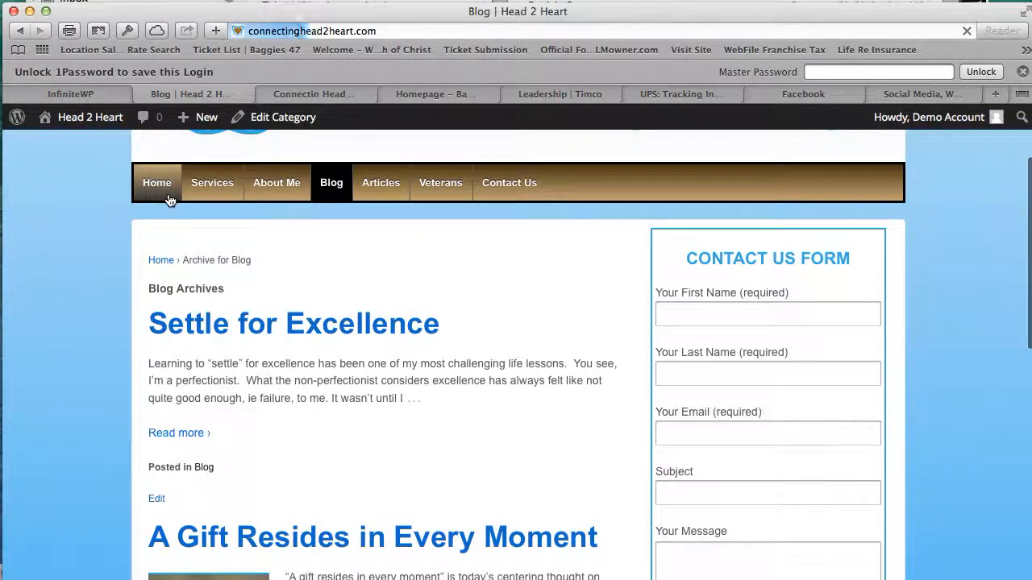
scroll(456, 398, down, 6)
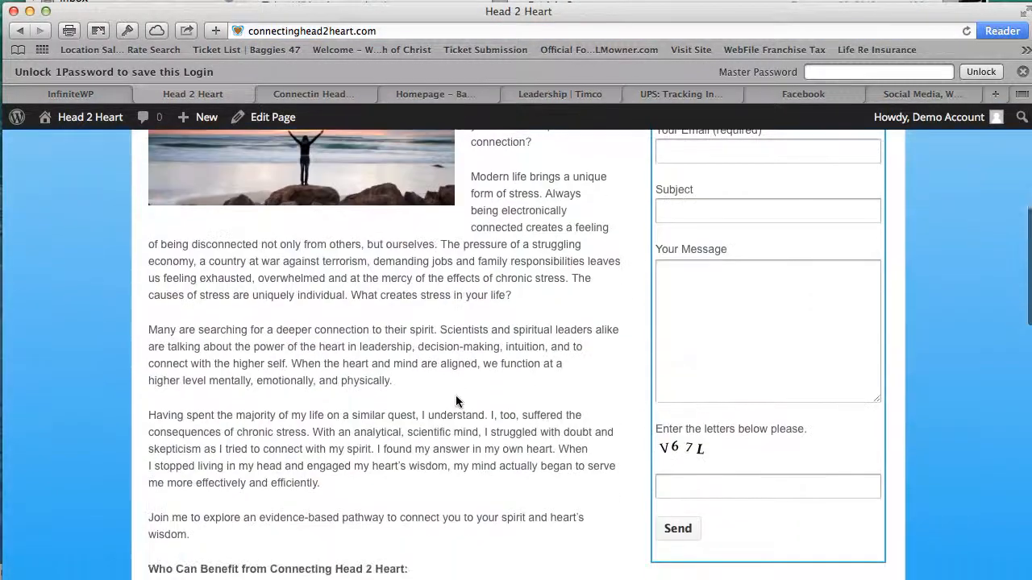
scroll(456, 401, down, 4)
scroll(458, 402, down, 10)
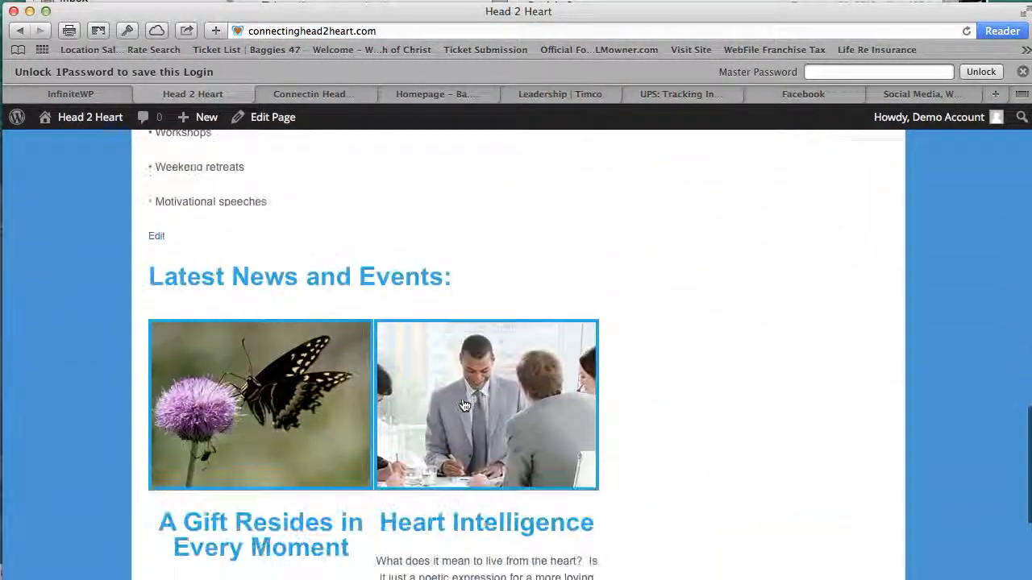
scroll(464, 405, down, 2)
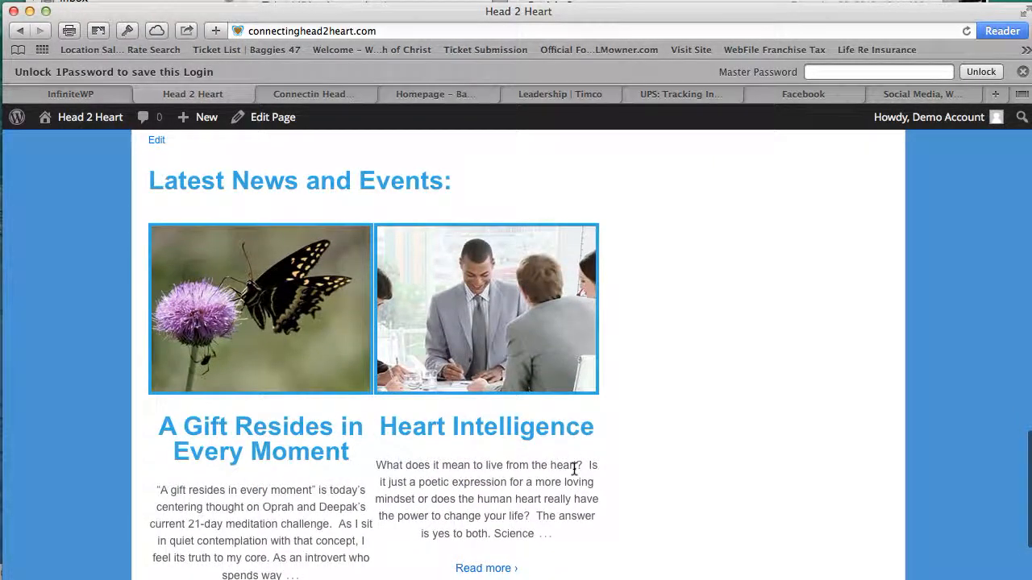
scroll(576, 463, down, 3)
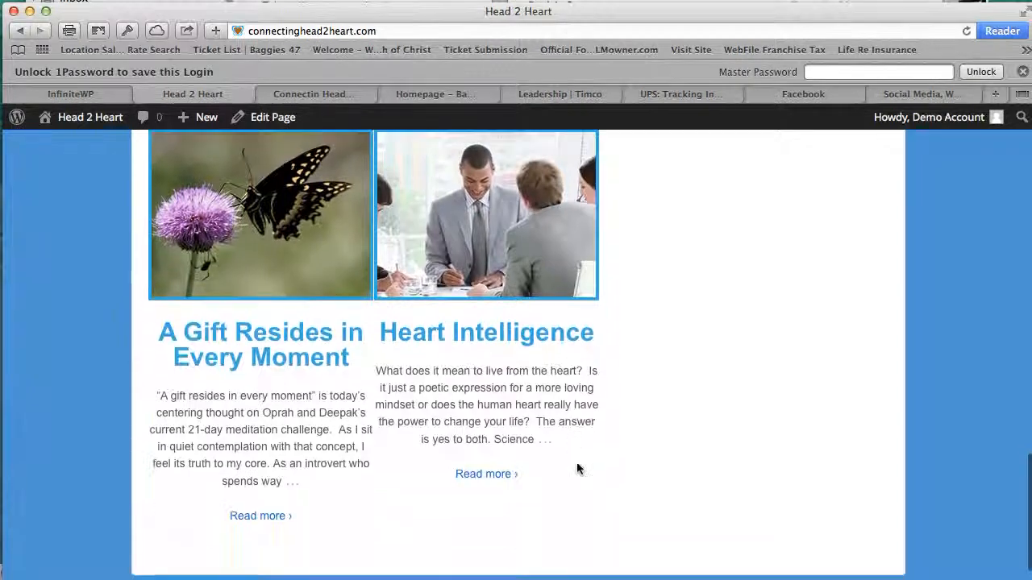
scroll(576, 462, up, 1)
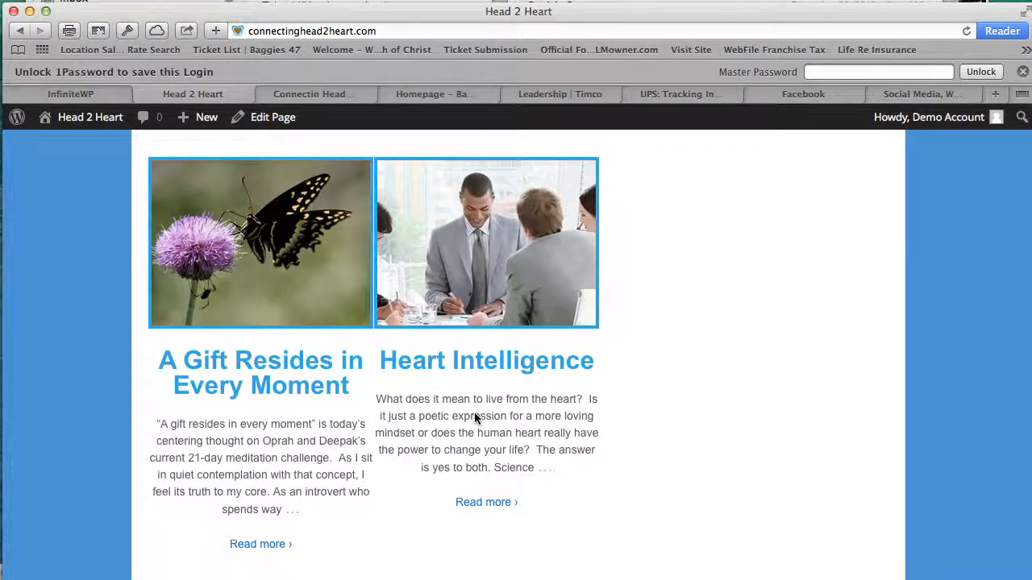
scroll(475, 417, up, 5)
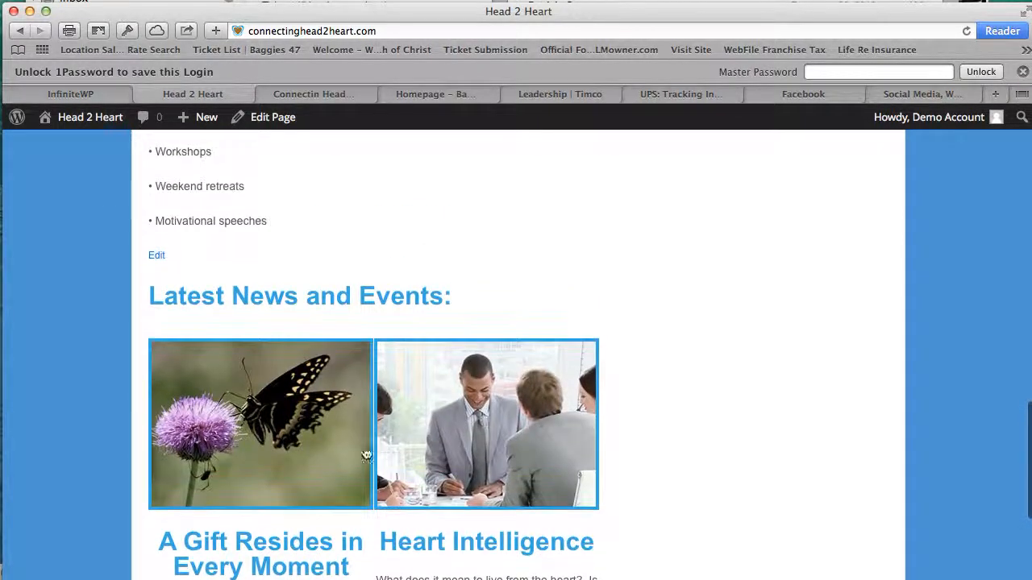
scroll(506, 435, up, 10)
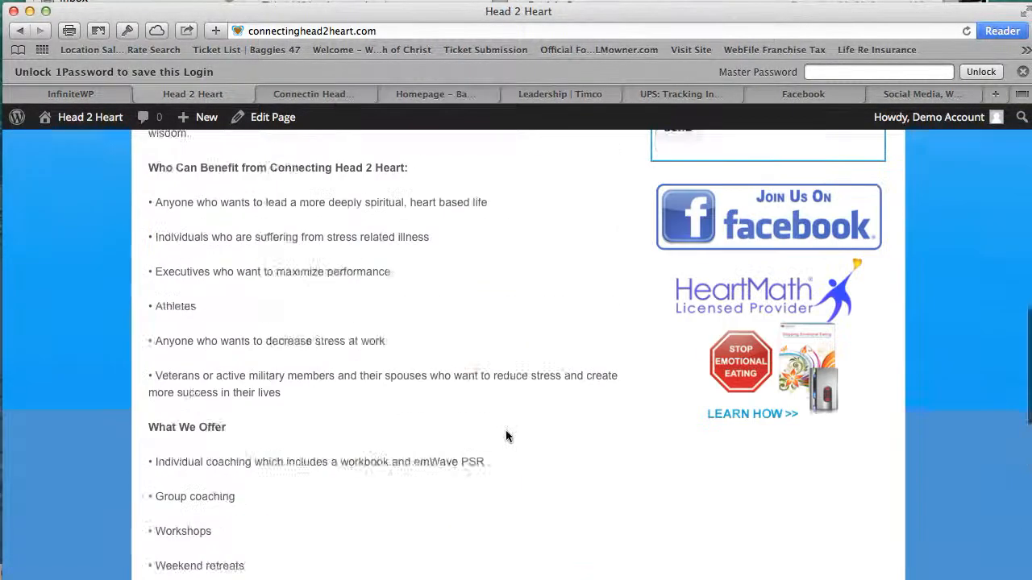
scroll(506, 435, up, 15)
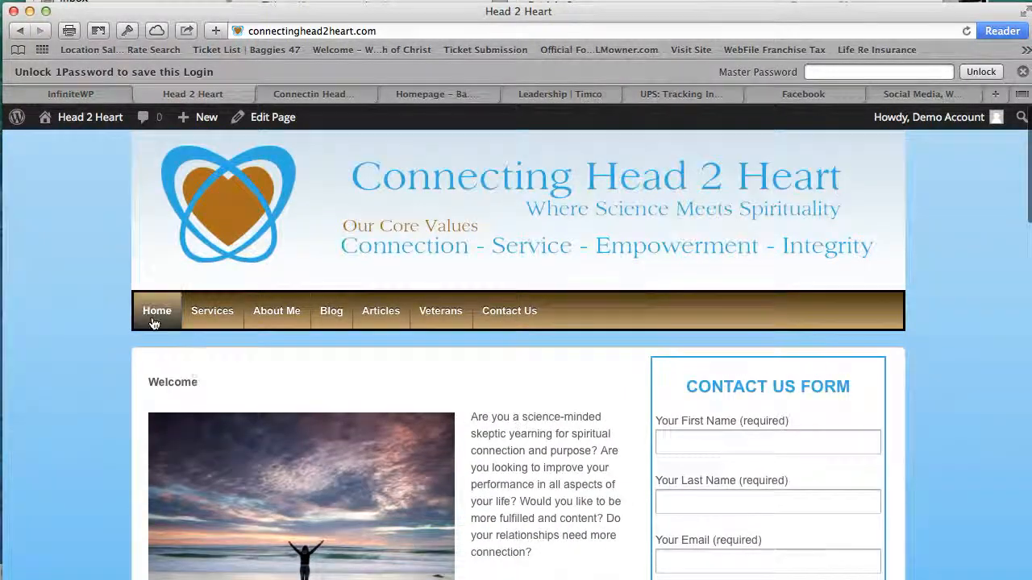
- Go back to the Dashboard and reopen the All Posts list
mouse_move(76, 119)
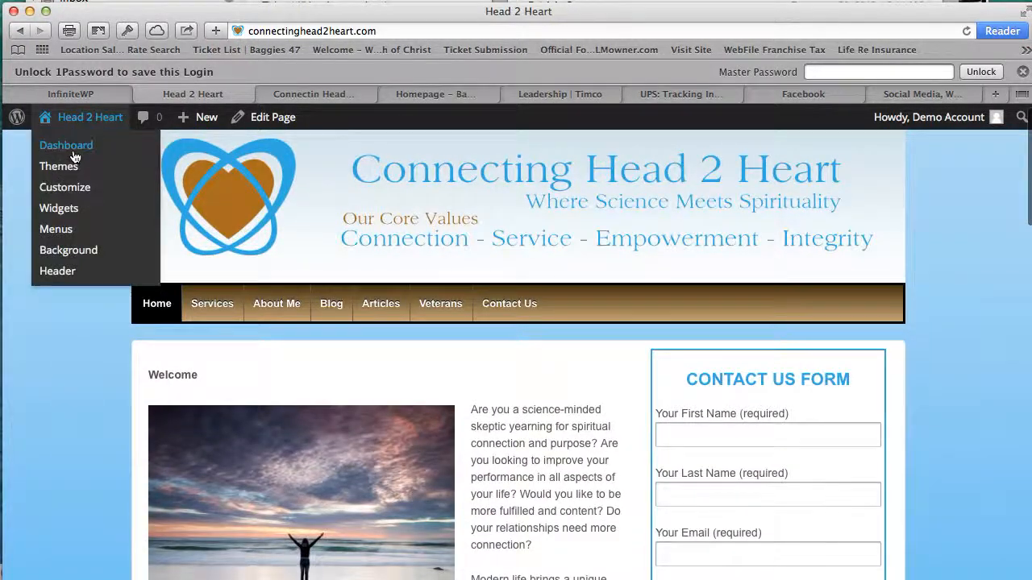
click(71, 148)
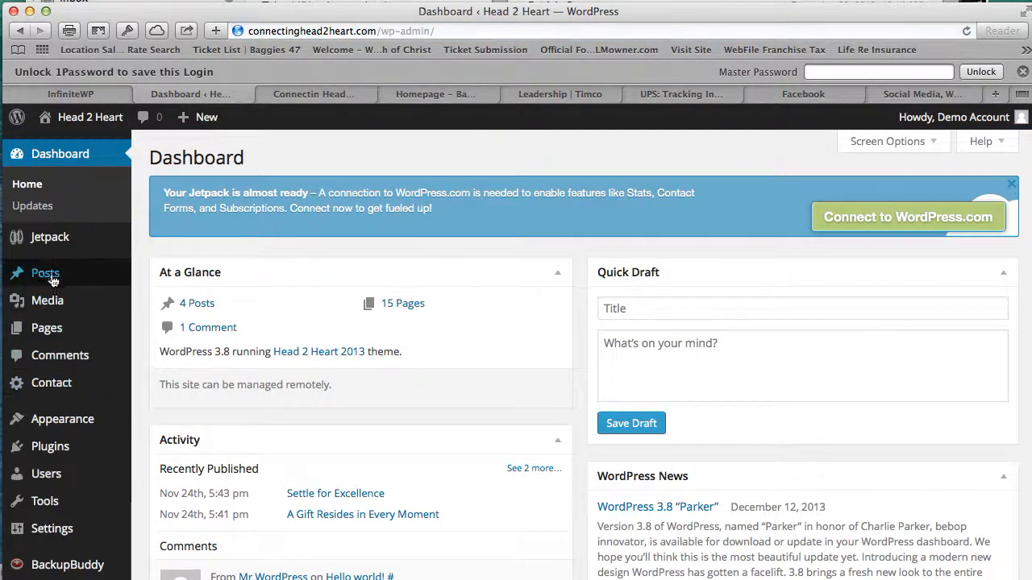
mouse_move(50, 274)
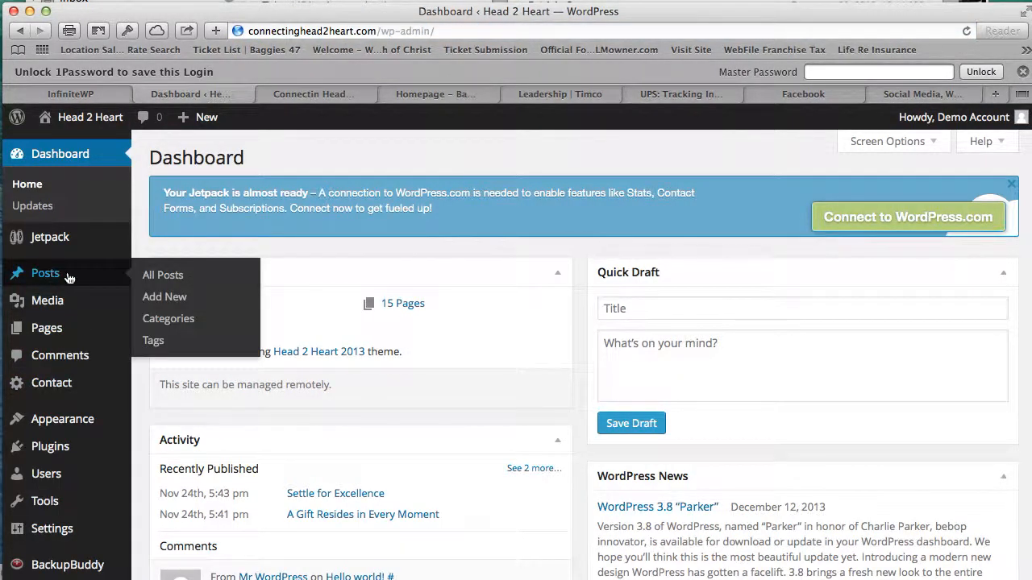
click(194, 275)
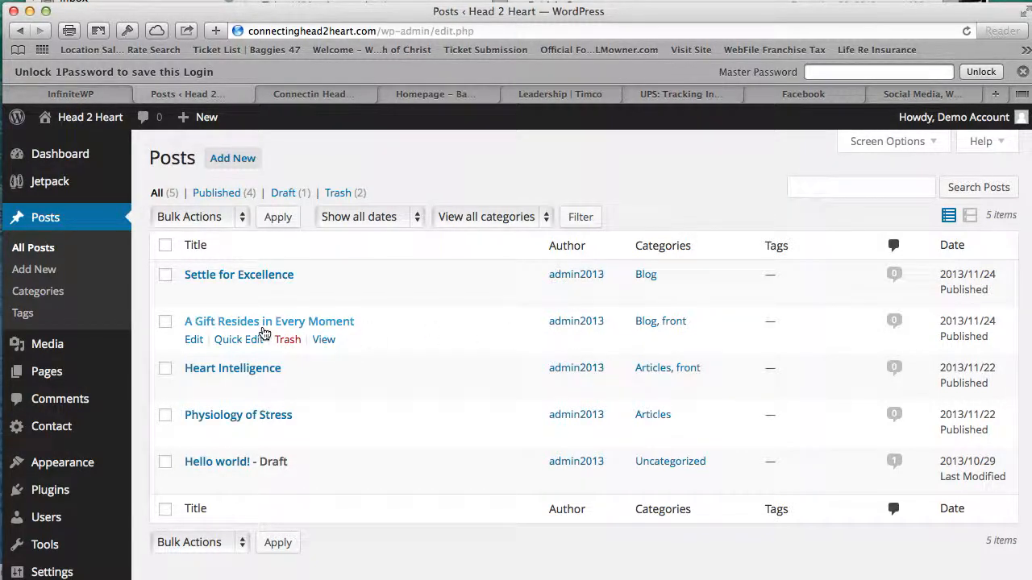
click(262, 326)
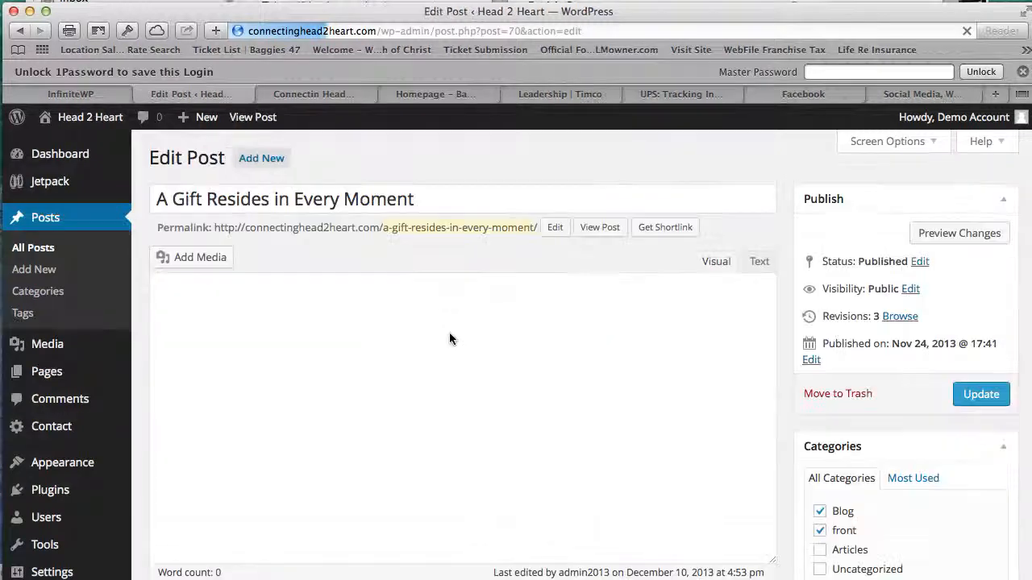
scroll(915, 503, down, 3)
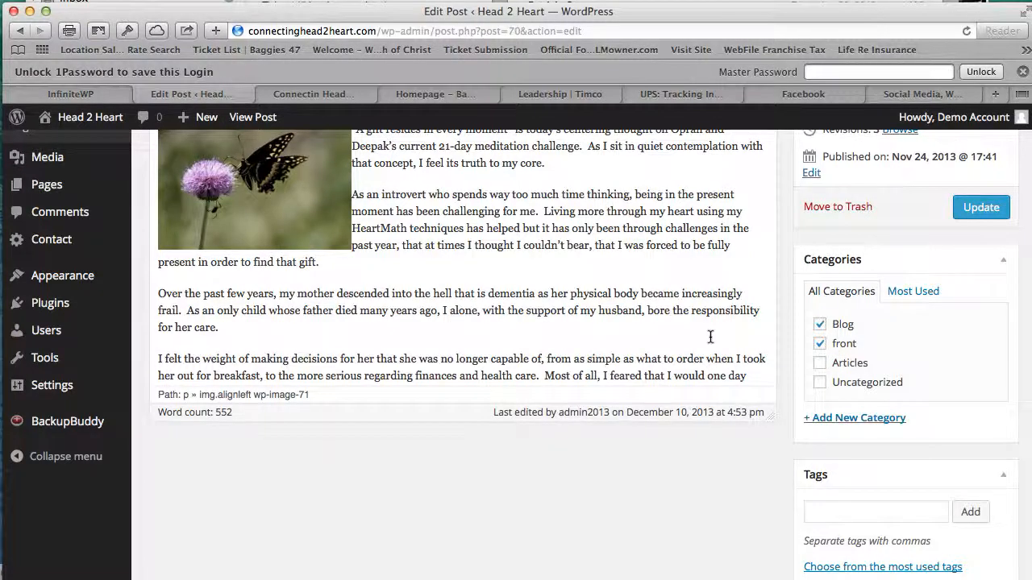
scroll(711, 339, up, 3)
scroll(710, 339, down, 3)
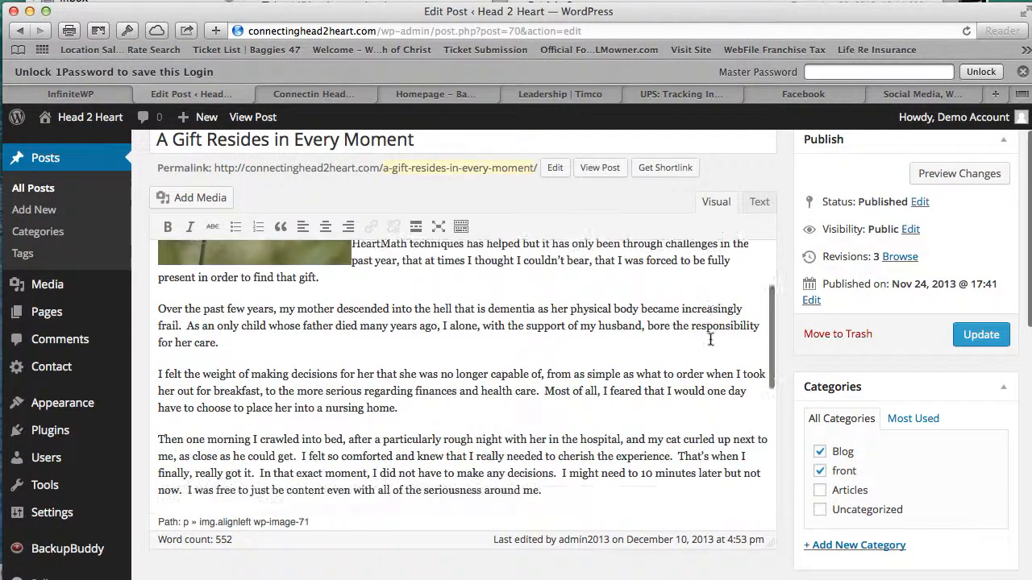
scroll(711, 339, up, 1)
scroll(711, 339, up, 5)
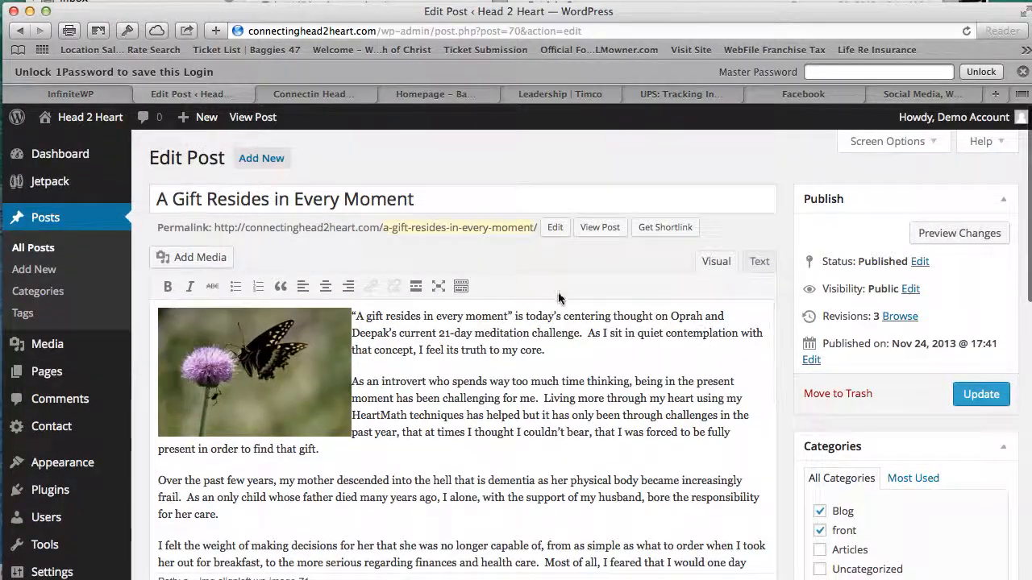
scroll(556, 376, down, 3)
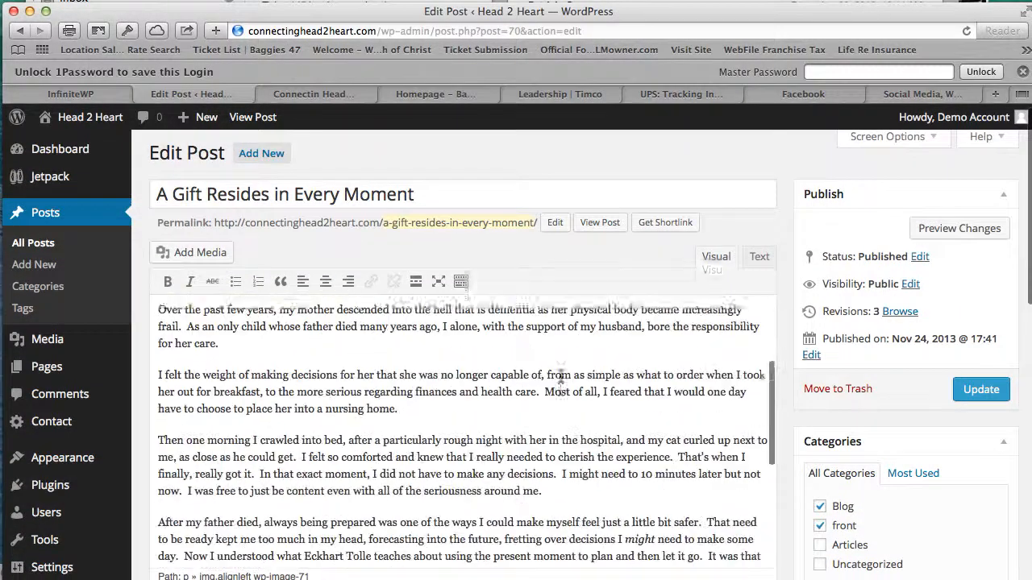
scroll(556, 375, up, 3)
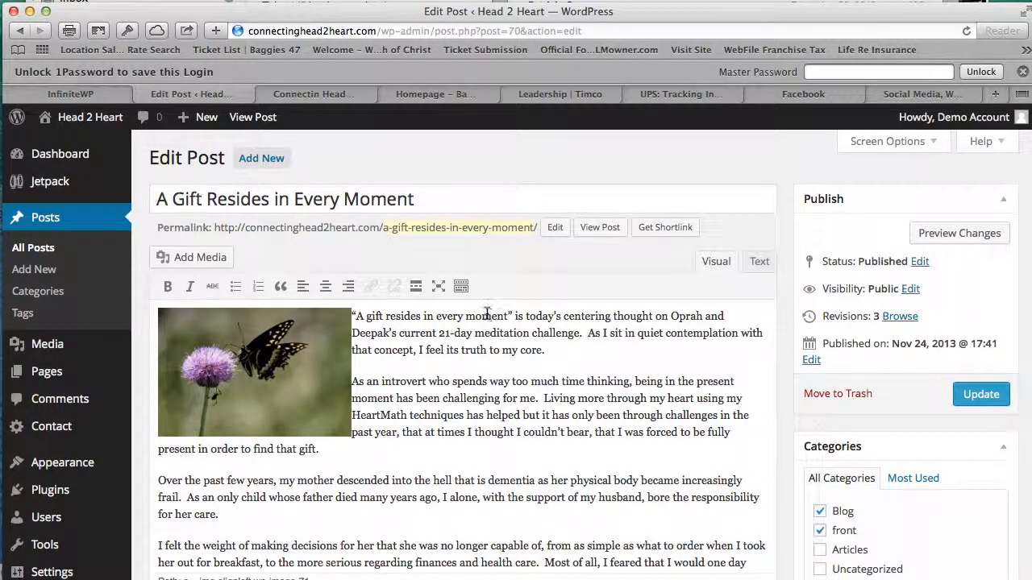
scroll(628, 349, down, 1)
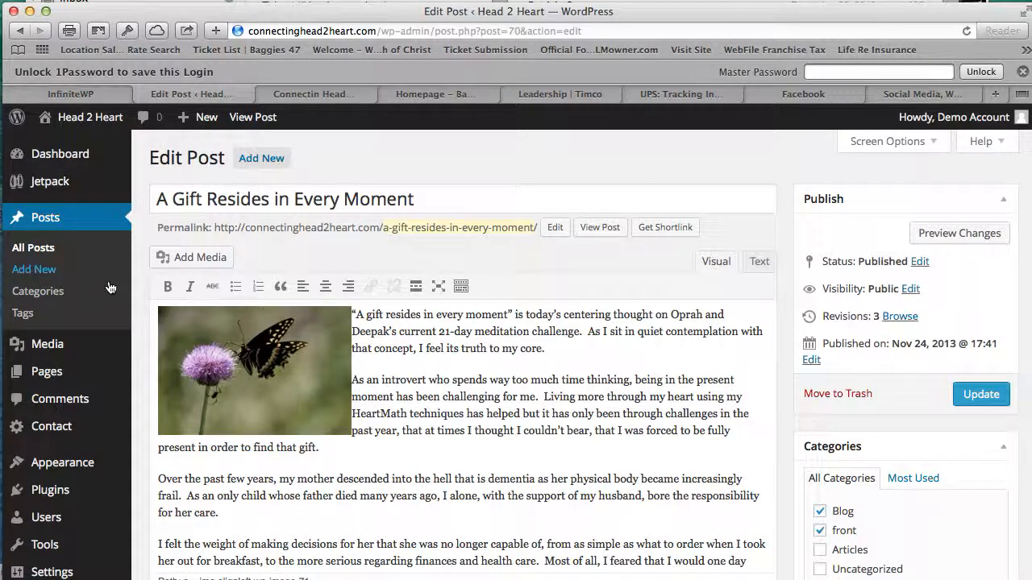
click(40, 248)
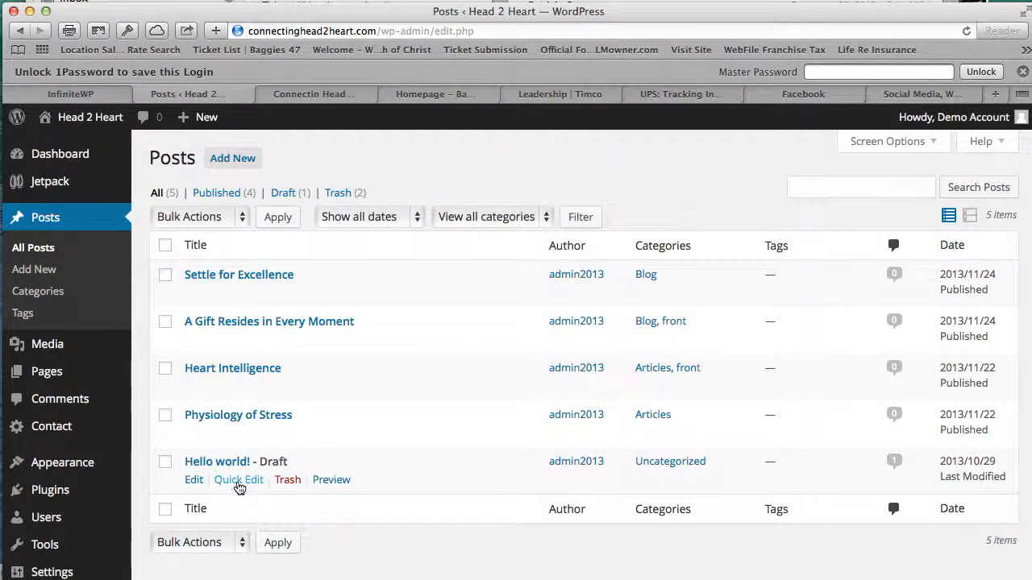
- Start a new post and give it the title 'Test Blog'
click(228, 479)
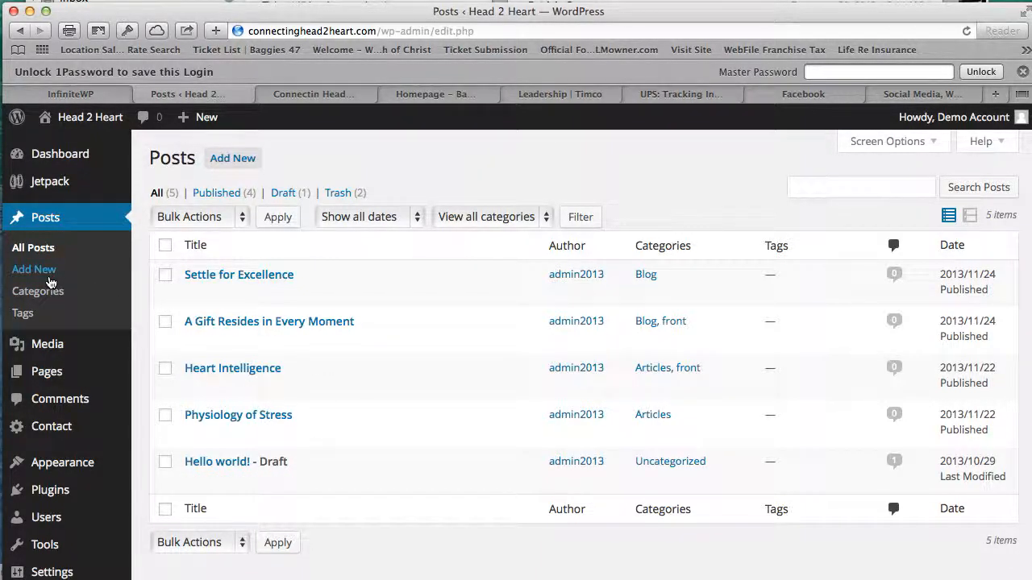
mouse_move(209, 125)
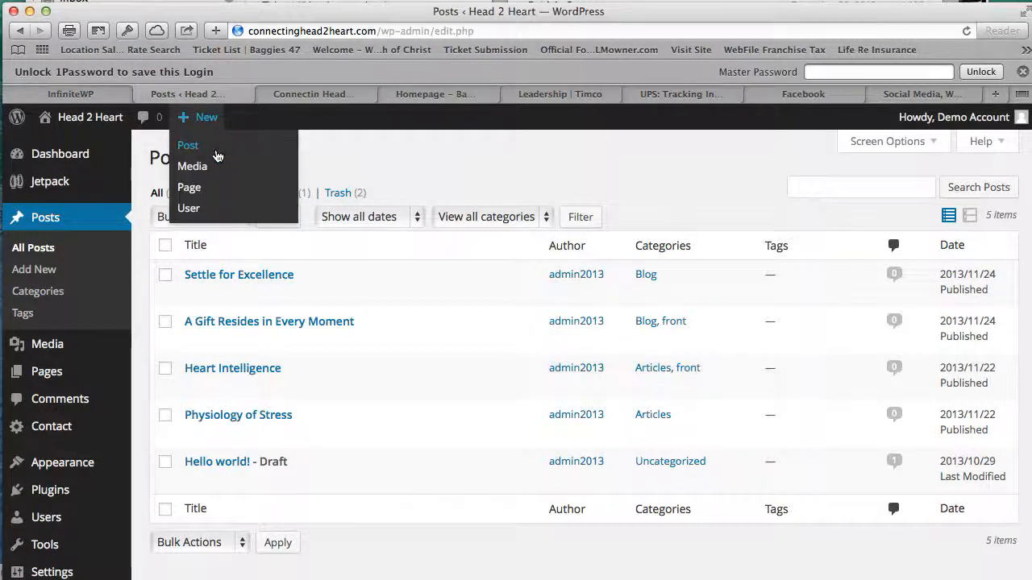
click(217, 155)
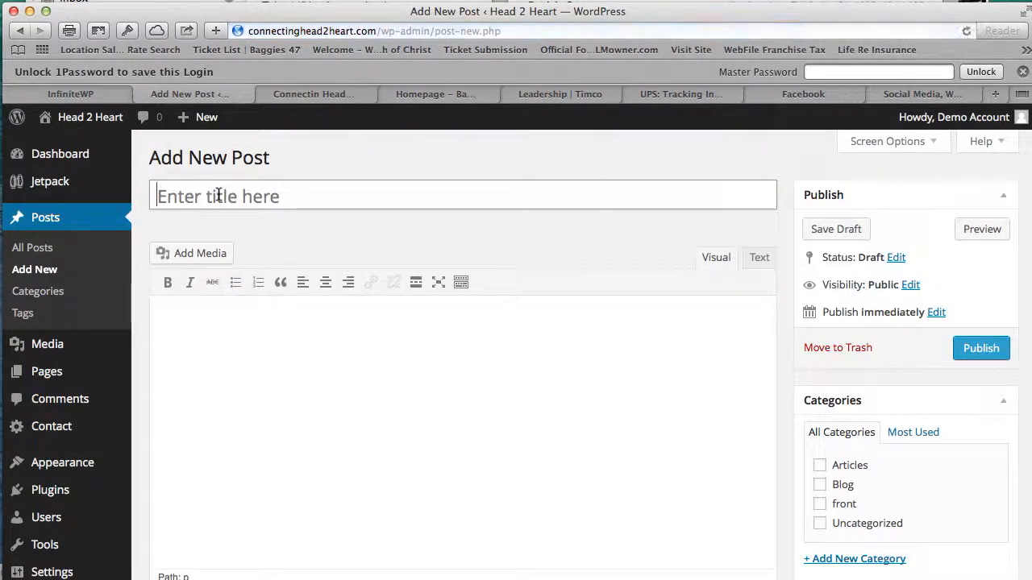
text(T)
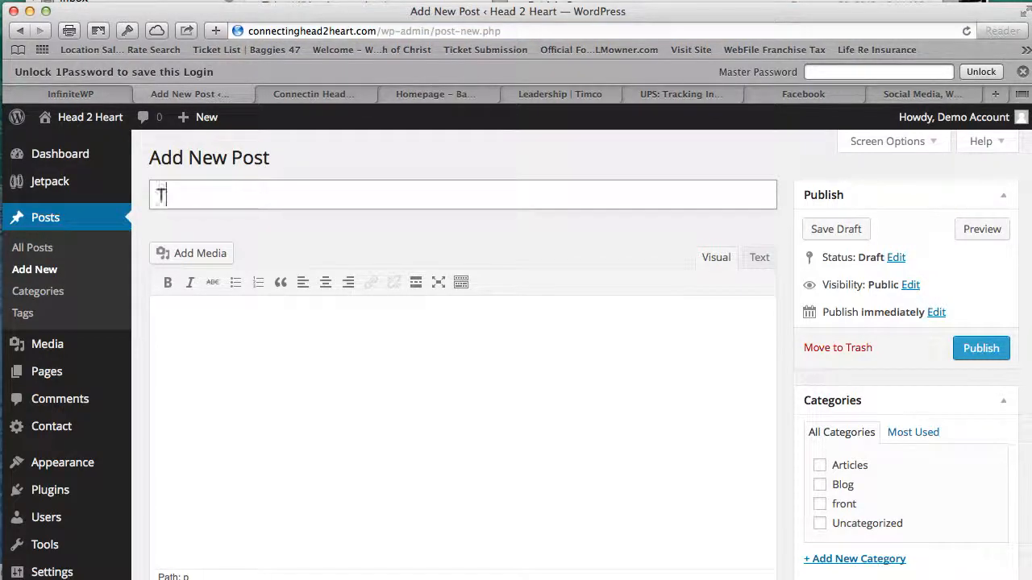
text(est )
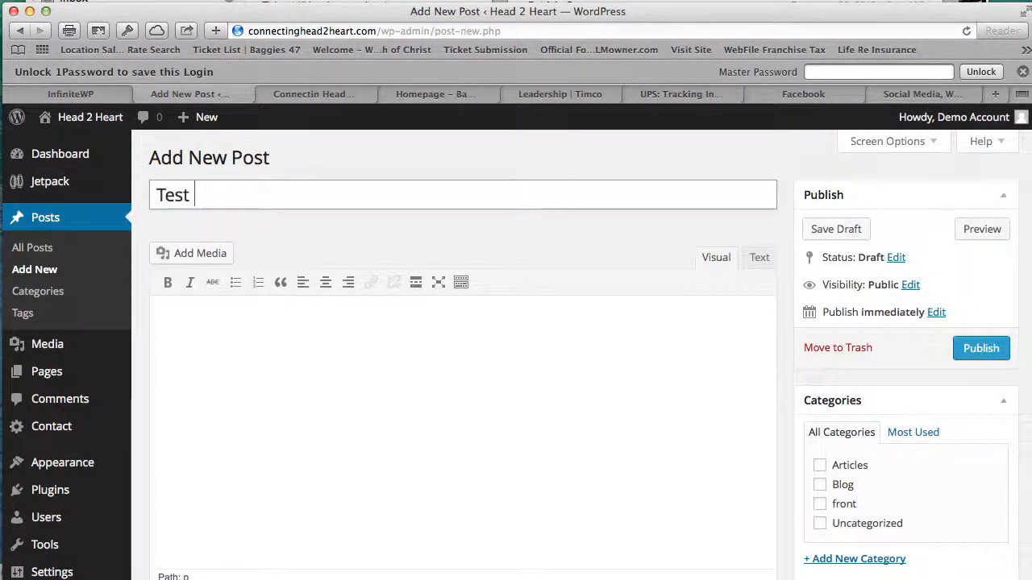
text(Blog)
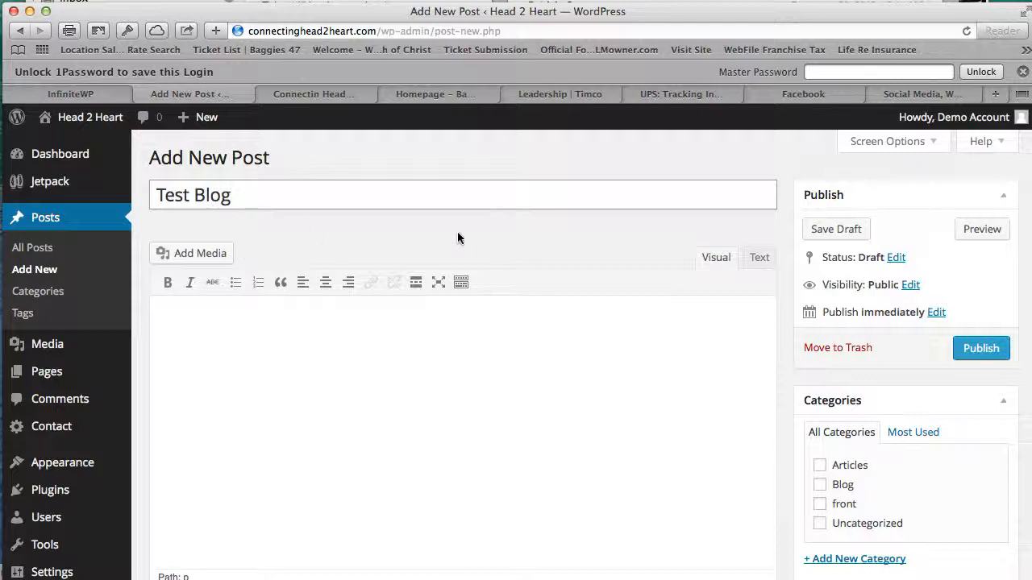
scroll(467, 232, down, 1)
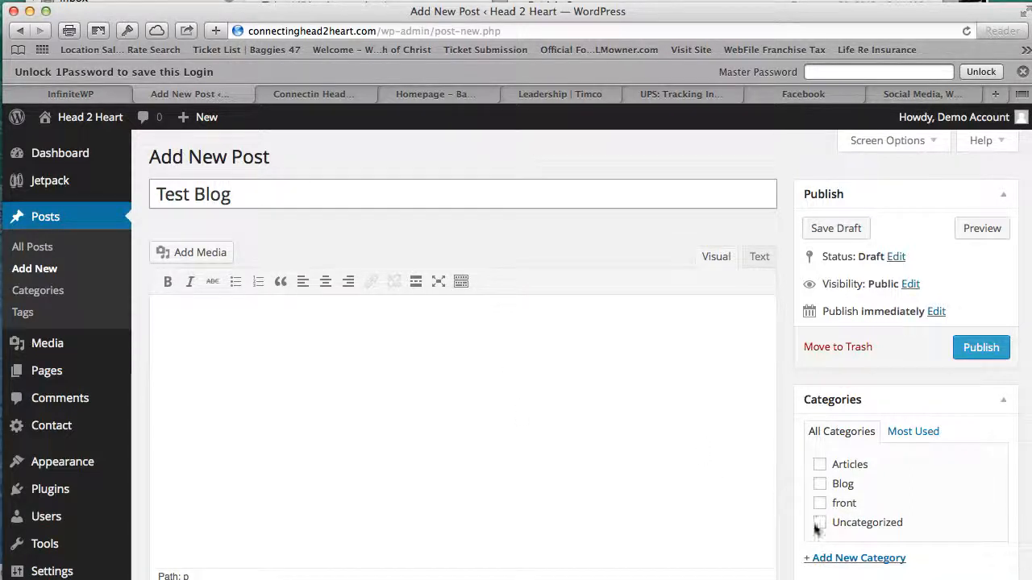
- Tick the Blog category and write 'This is a test blog.' as the post body
click(821, 485)
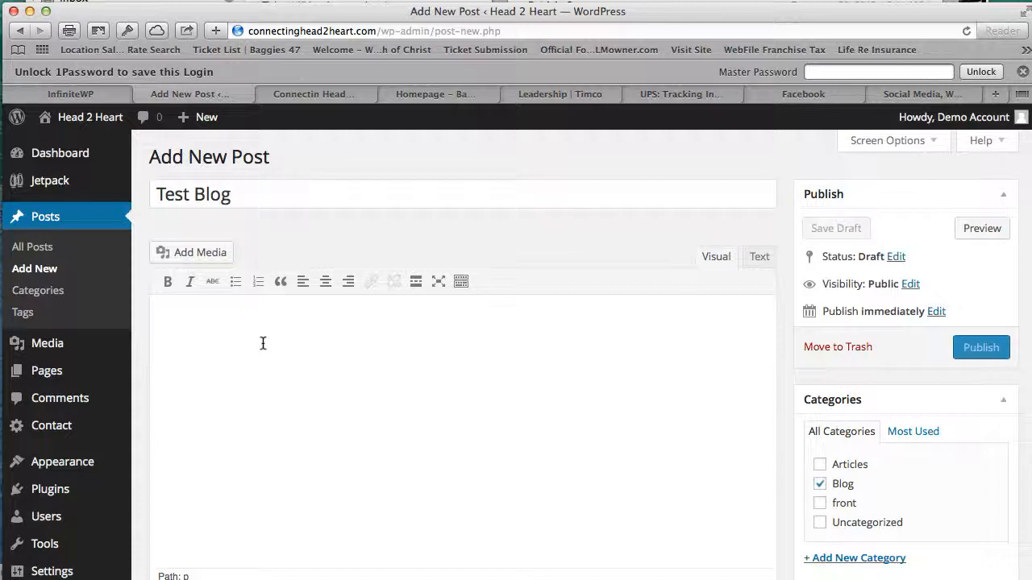
text(This is a tes)
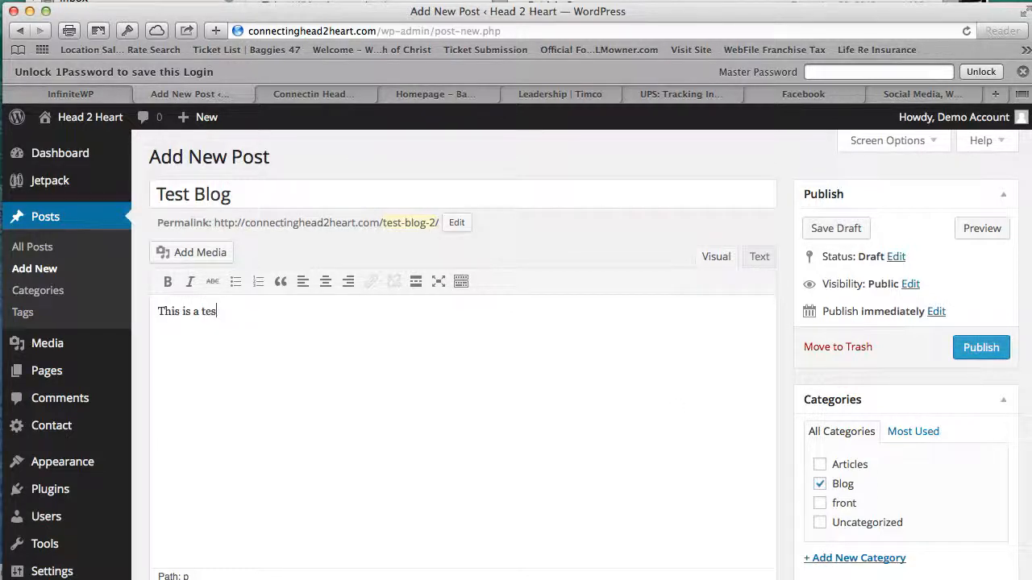
text(t blog.)
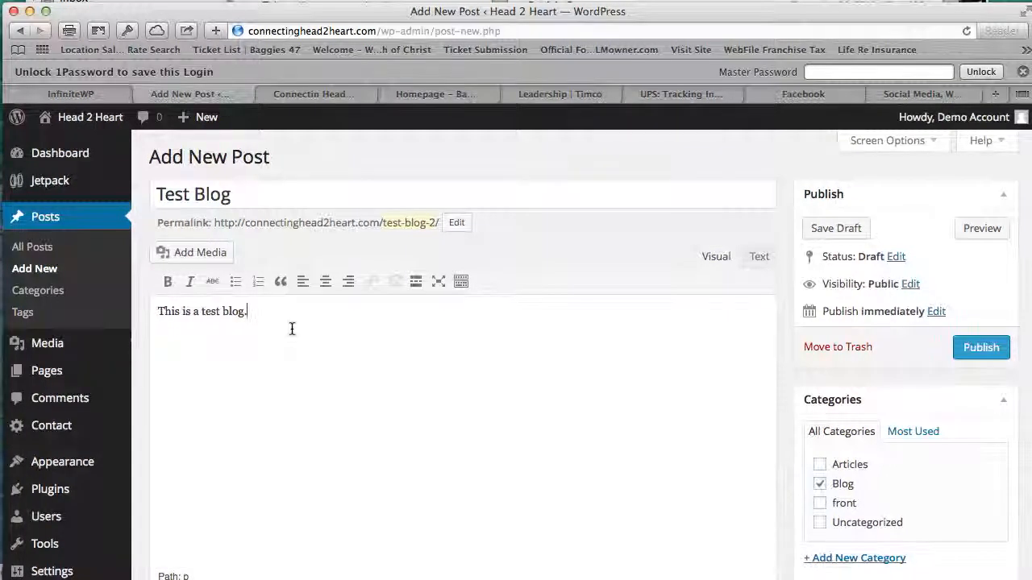
scroll(292, 329, down, 1)
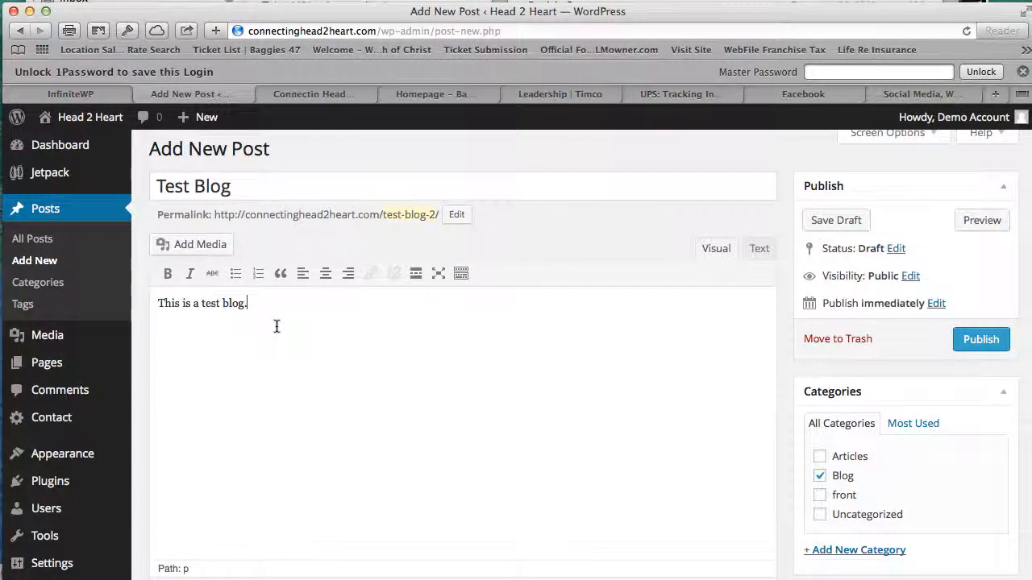
scroll(276, 325, down, 2)
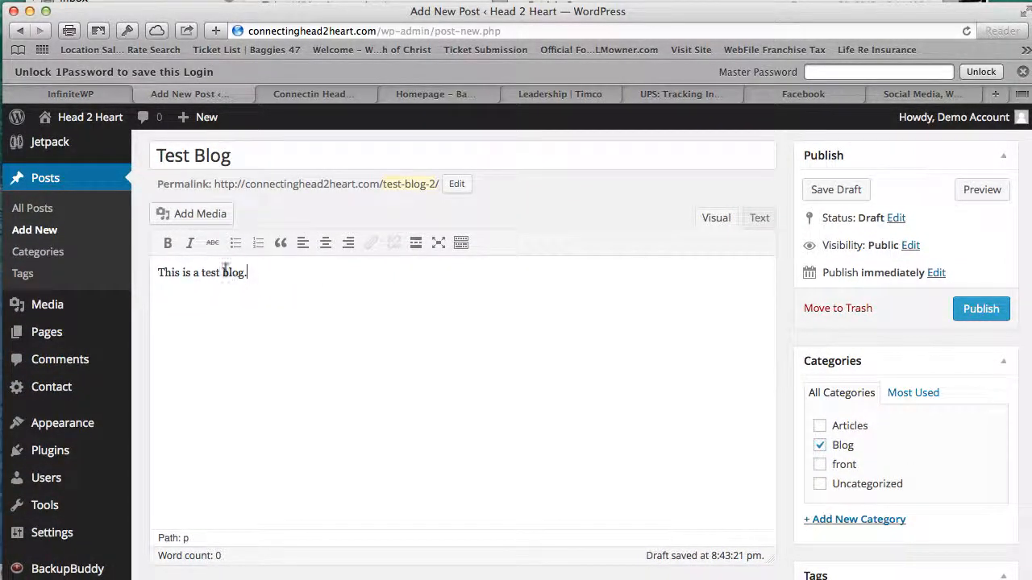
scroll(241, 256, up, 1)
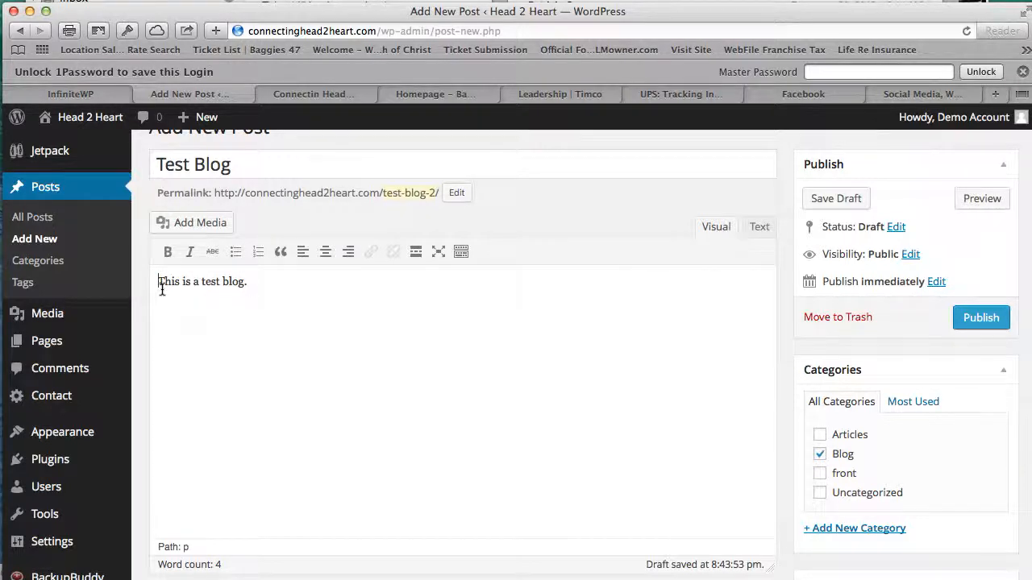
- Insert the cyclist photo ('I did it!') from the Media Library before 'This is a test blog.'
click(207, 229)
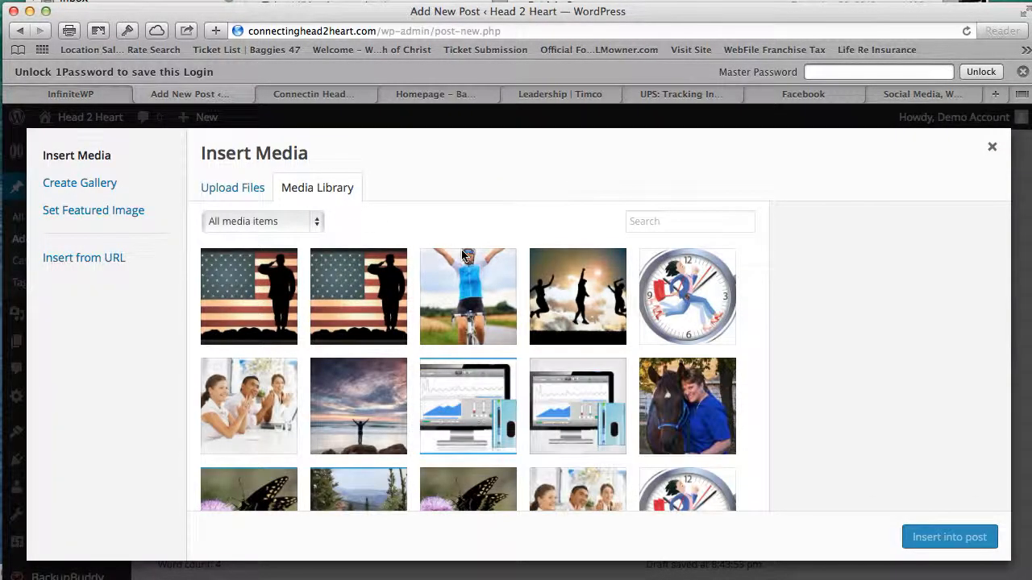
click(256, 193)
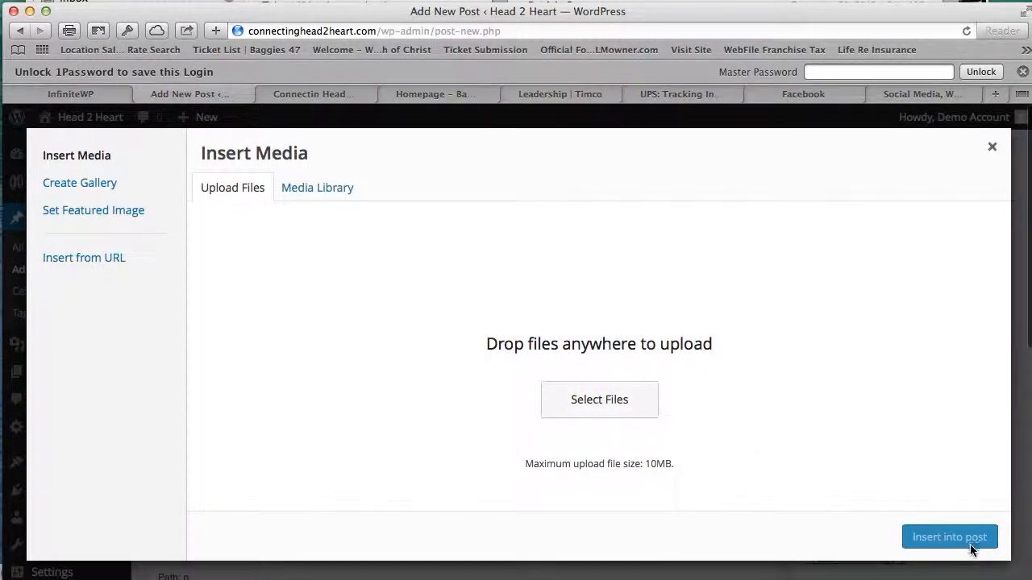
click(353, 194)
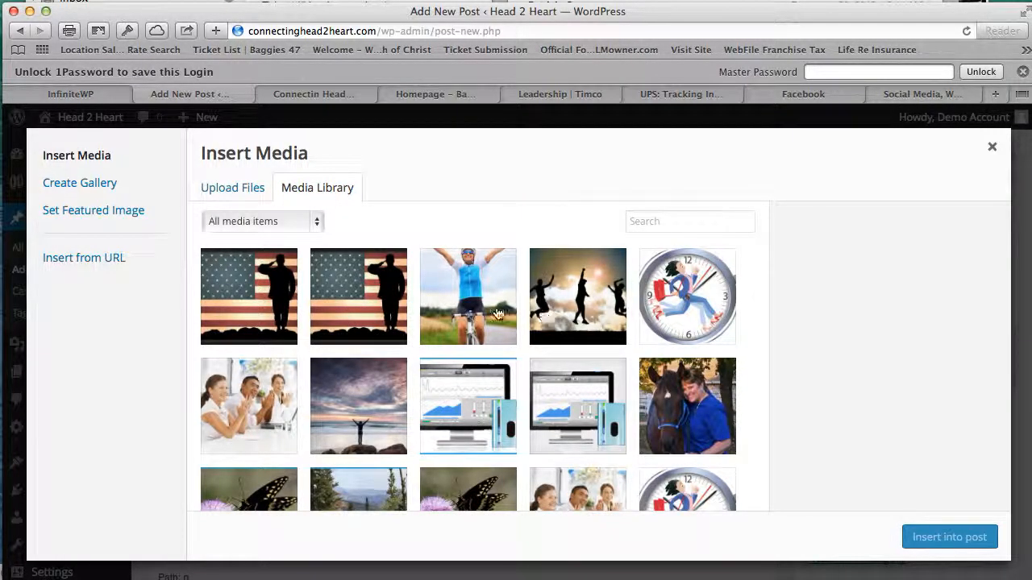
click(497, 313)
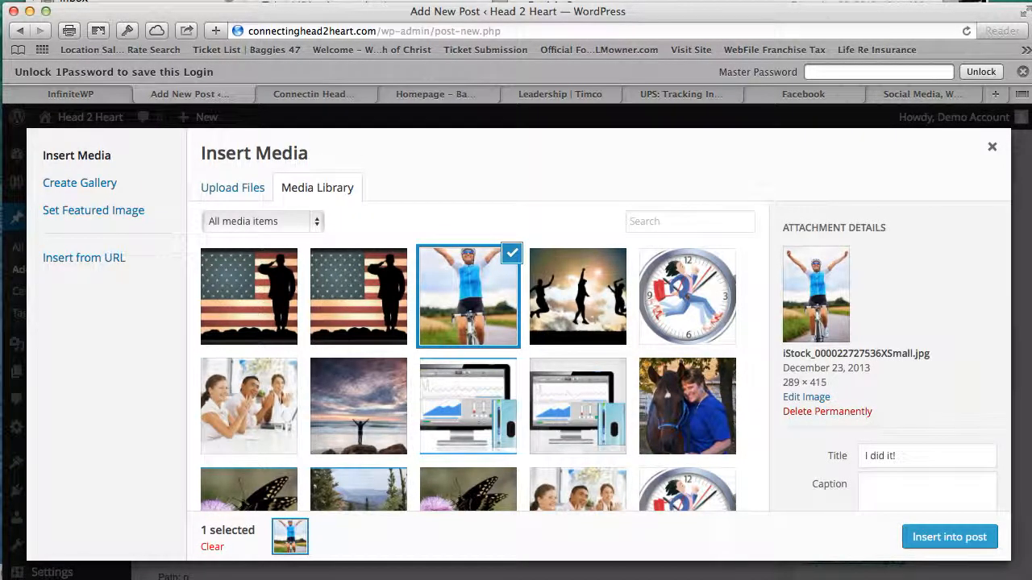
click(977, 546)
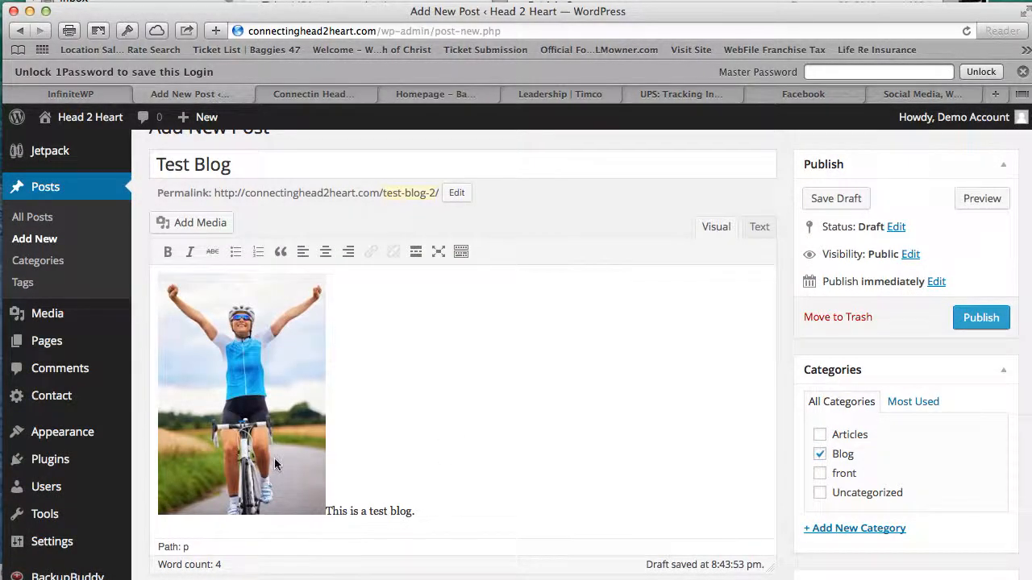
- Set the cyclist photo to Left alignment so the test sentence flows beside it
click(283, 383)
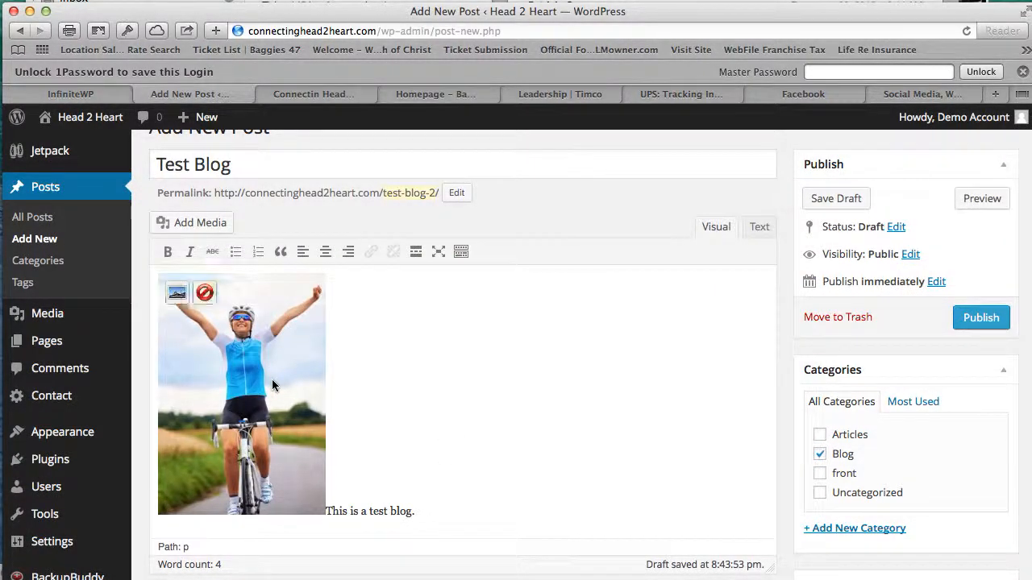
click(178, 293)
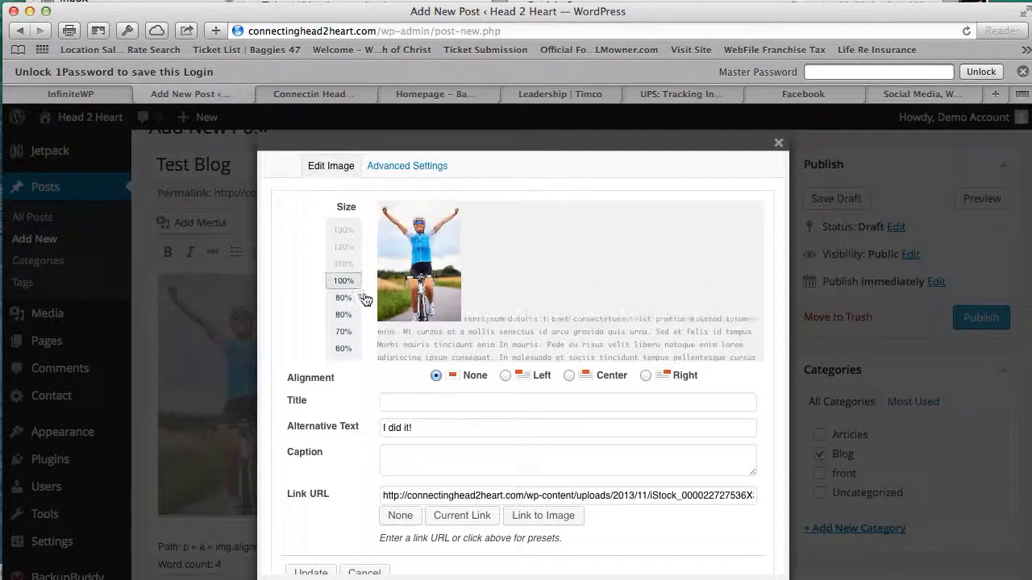
click(510, 380)
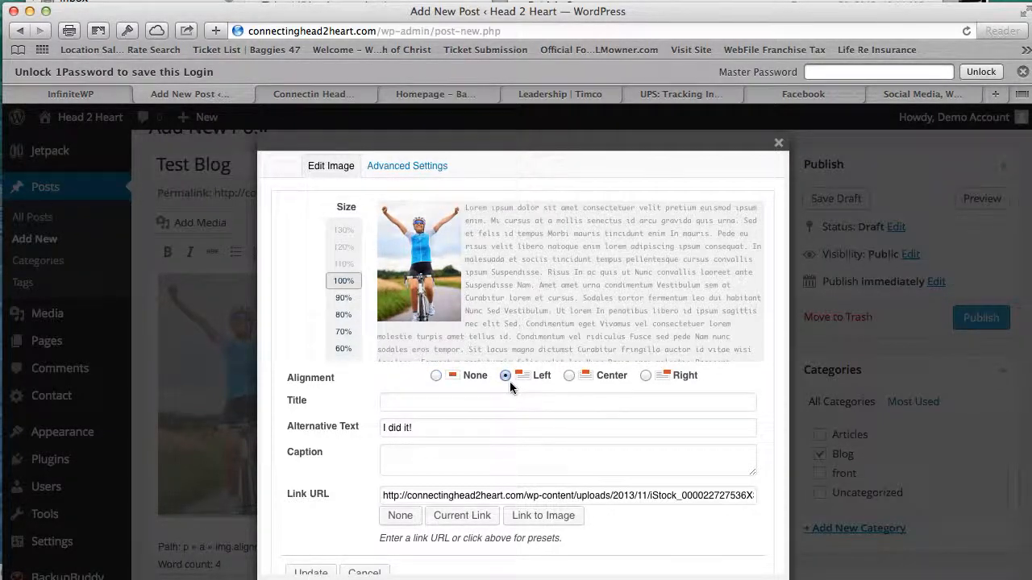
click(652, 380)
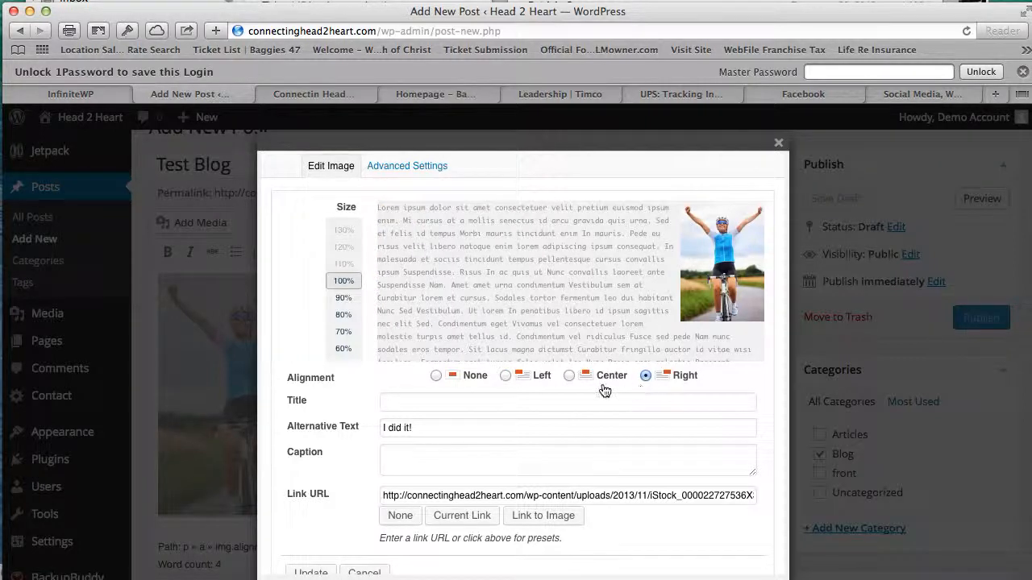
click(506, 376)
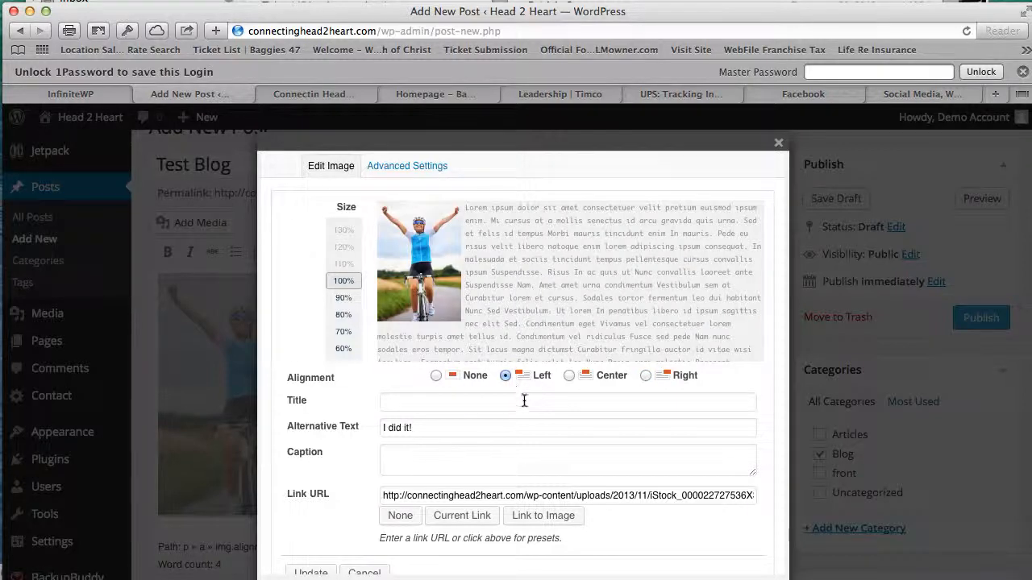
scroll(514, 420, down, 5)
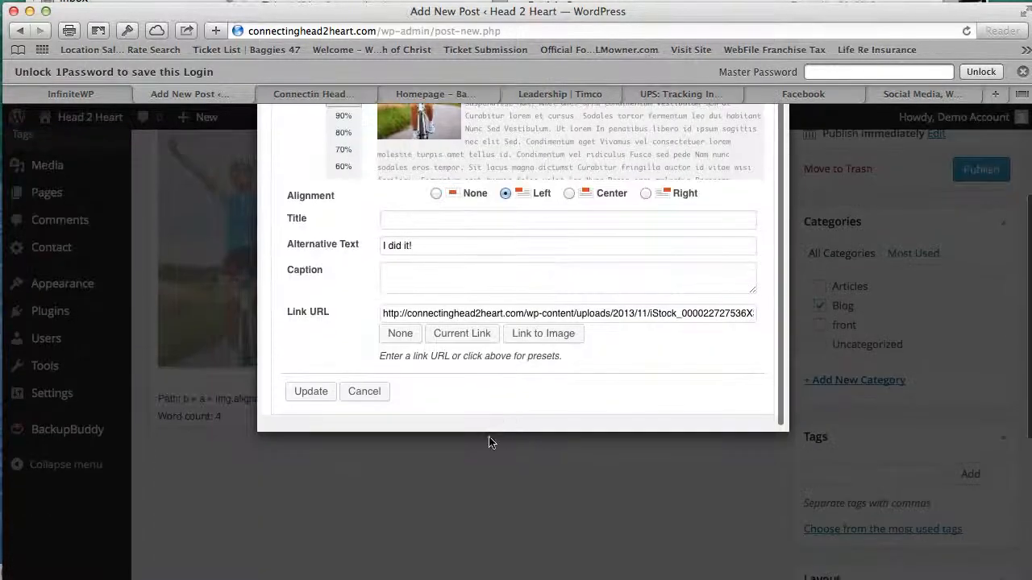
click(315, 392)
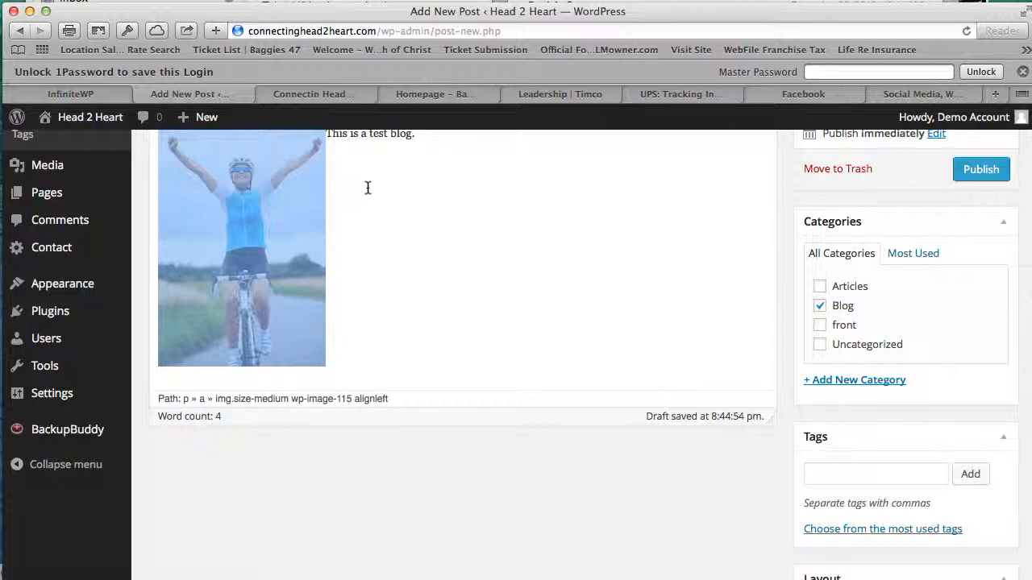
scroll(367, 187, up, 3)
- Add the final period to 'This is a test blog' and save Test Blog as a draft
click(388, 328)
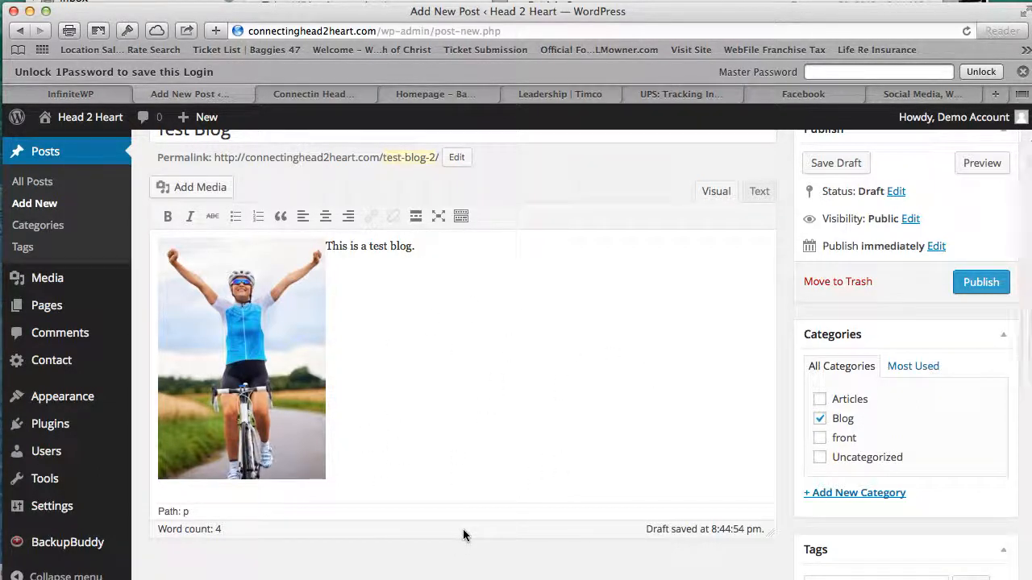
scroll(477, 403, up, 2)
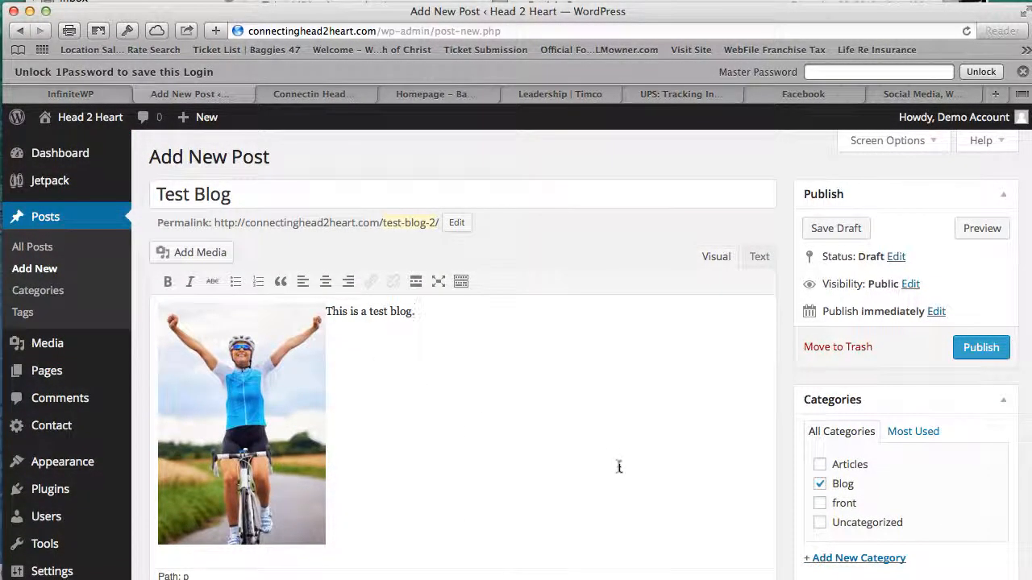
scroll(765, 354, down, 5)
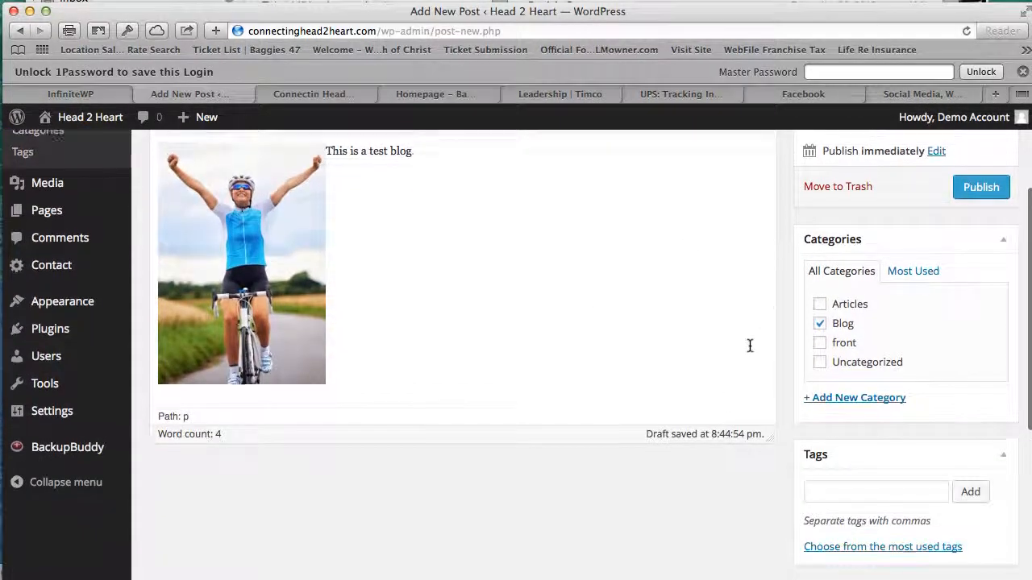
scroll(749, 342, up, 2)
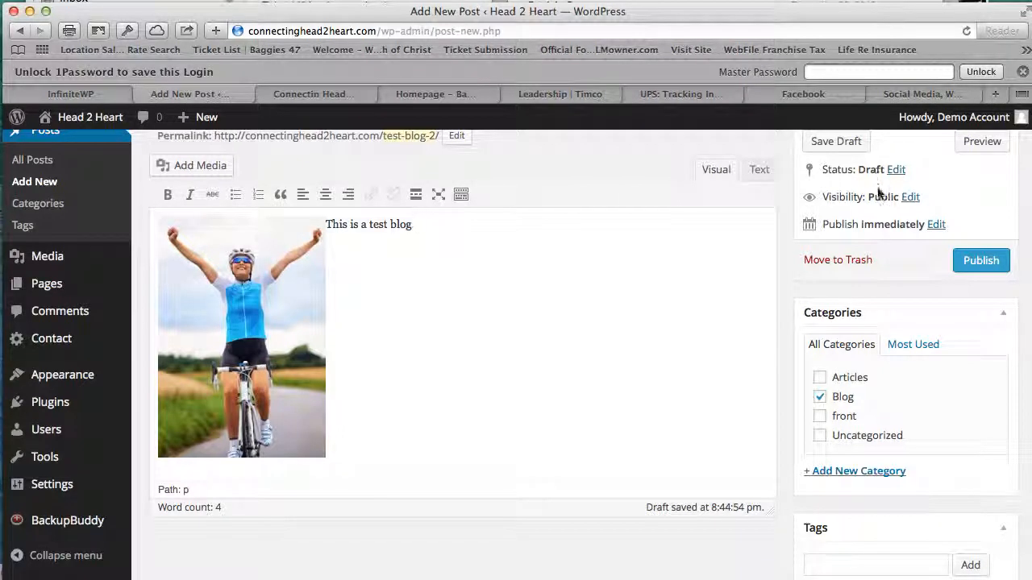
text(.)
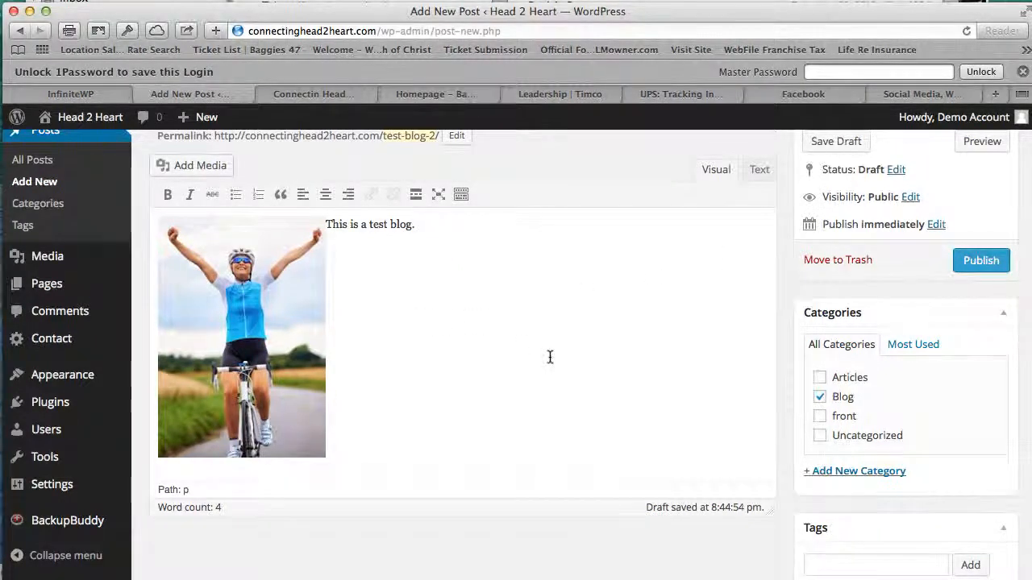
scroll(550, 357, up, 1)
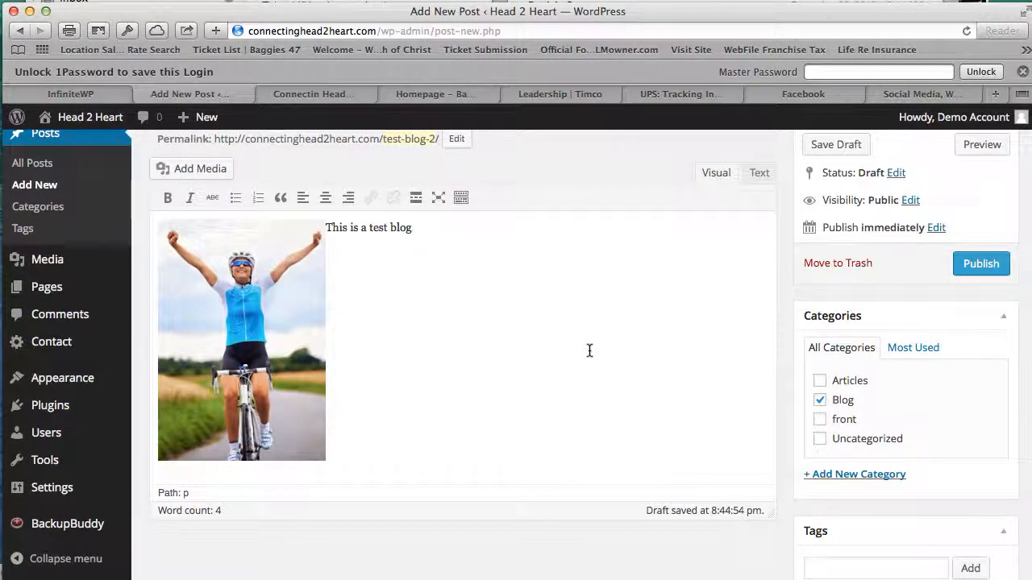
text(.)
click(841, 153)
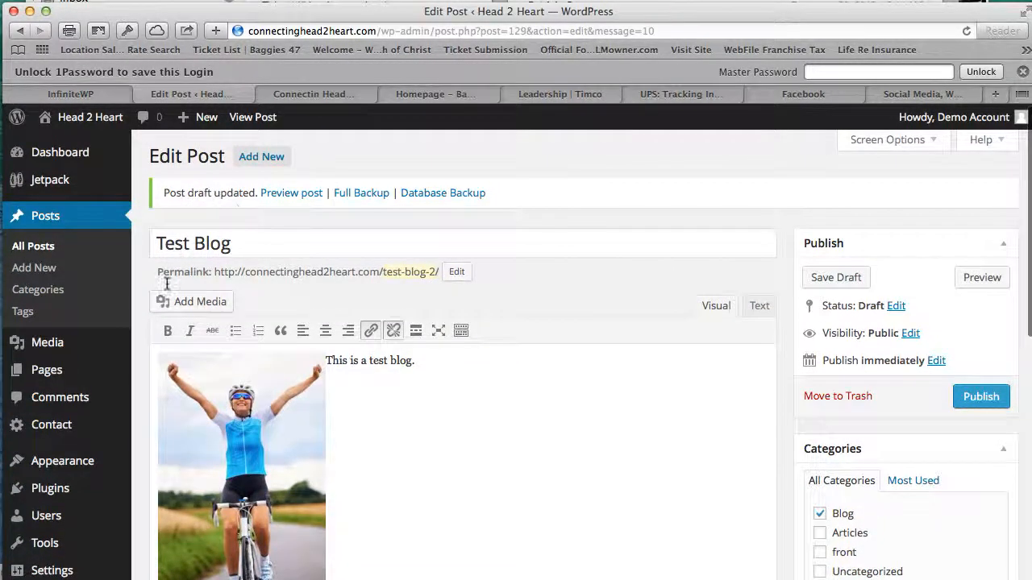
- Publish Test Blog and visit the live Head 2 Heart site from the admin bar
click(981, 396)
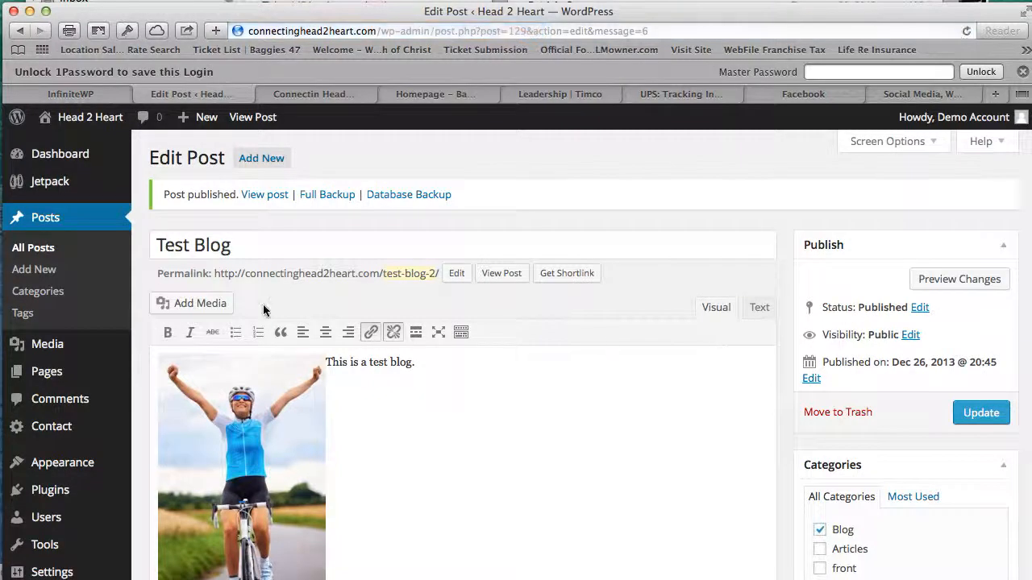
mouse_move(88, 118)
click(90, 153)
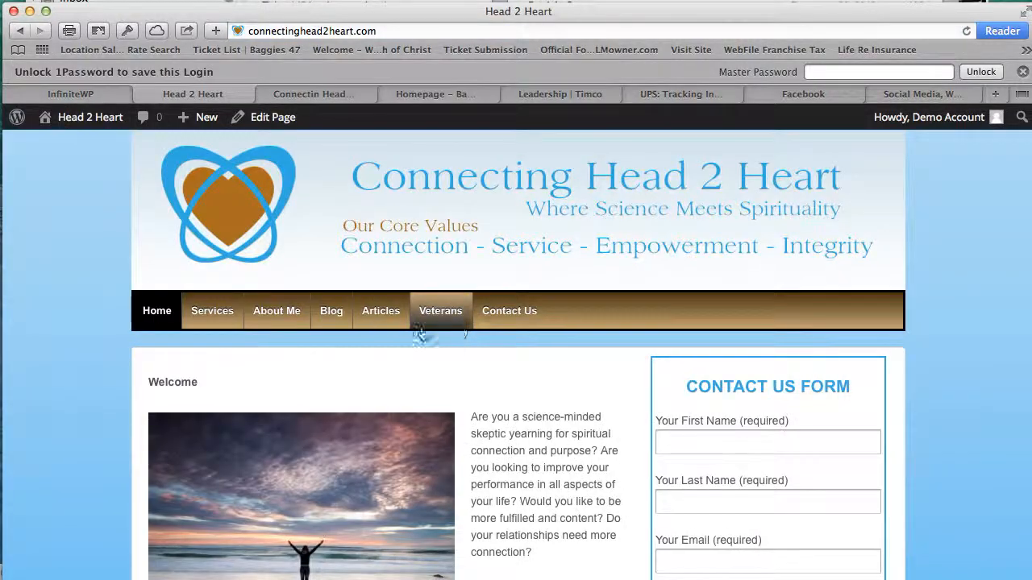
- Browse the Blog category archive on the live site
click(344, 322)
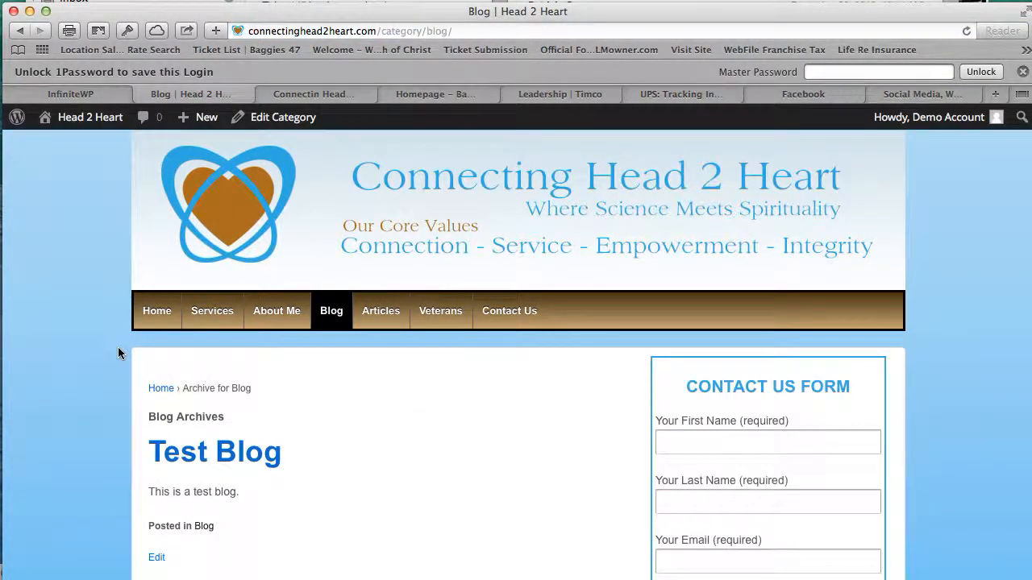
scroll(275, 393, down, 10)
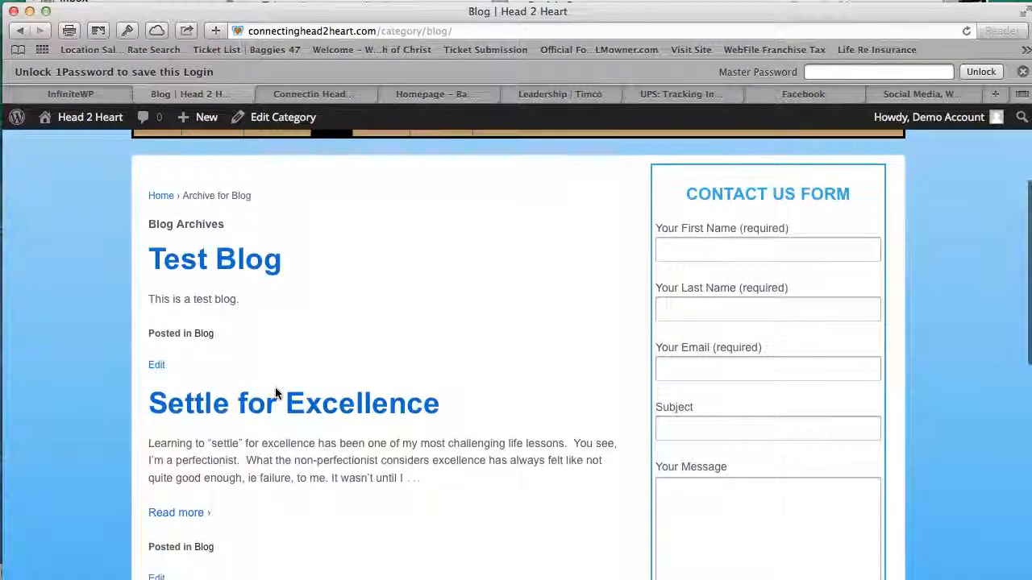
scroll(277, 390, down, 5)
scroll(277, 390, up, 10)
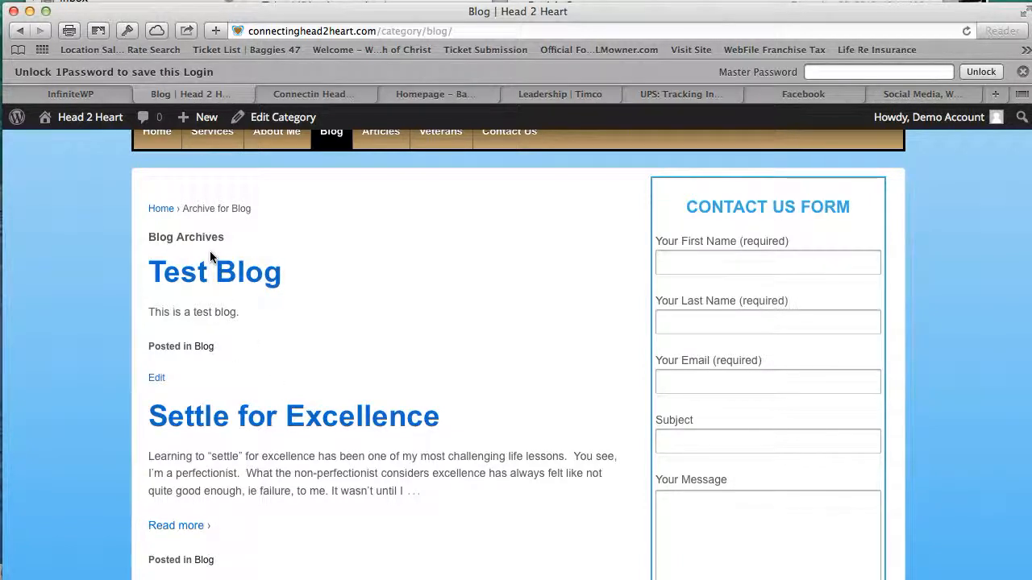
- Open the Test Blog post page and review the photo and text, posted in Blog
click(224, 278)
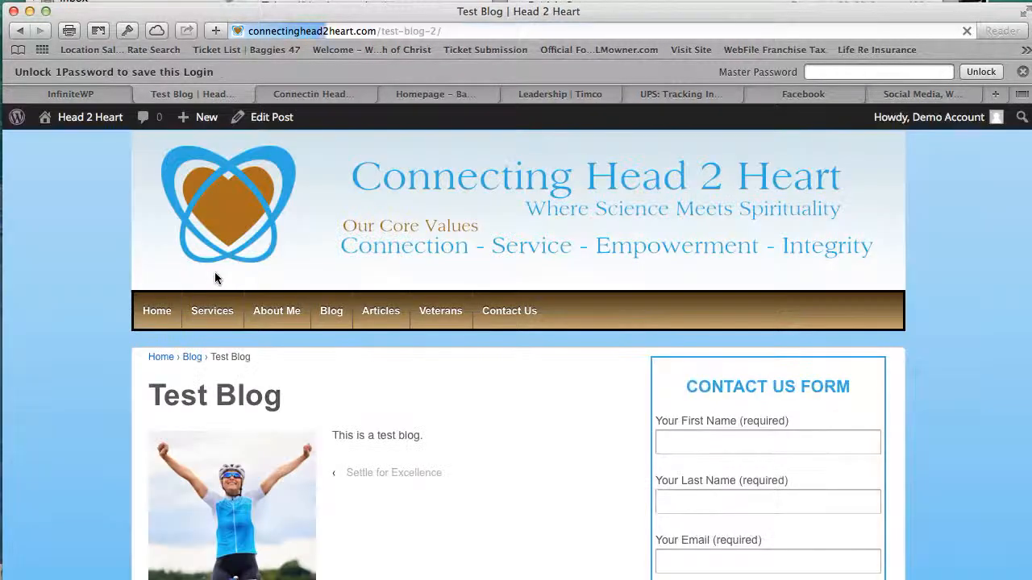
scroll(462, 509, down, 5)
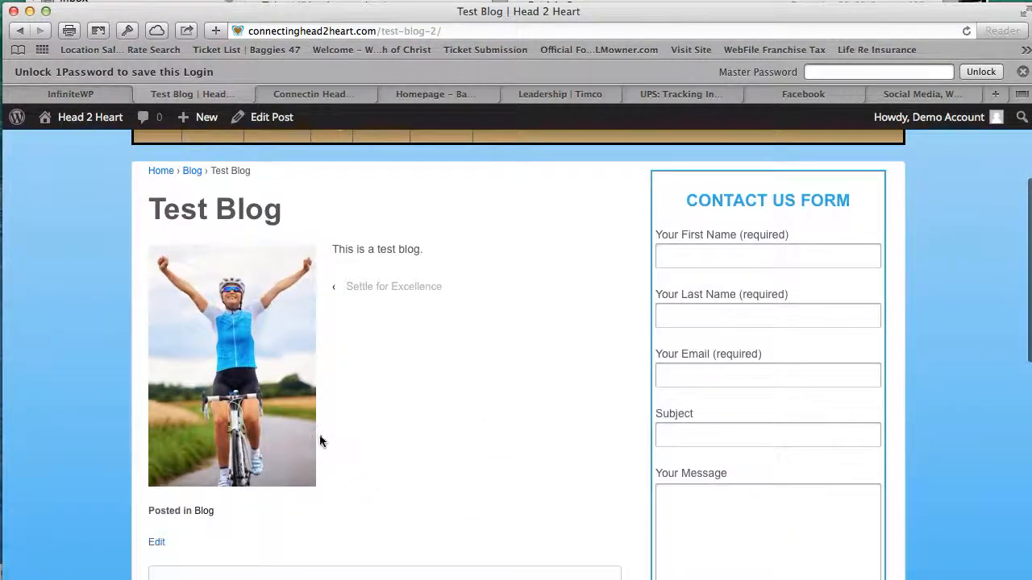
scroll(306, 437, down, 5)
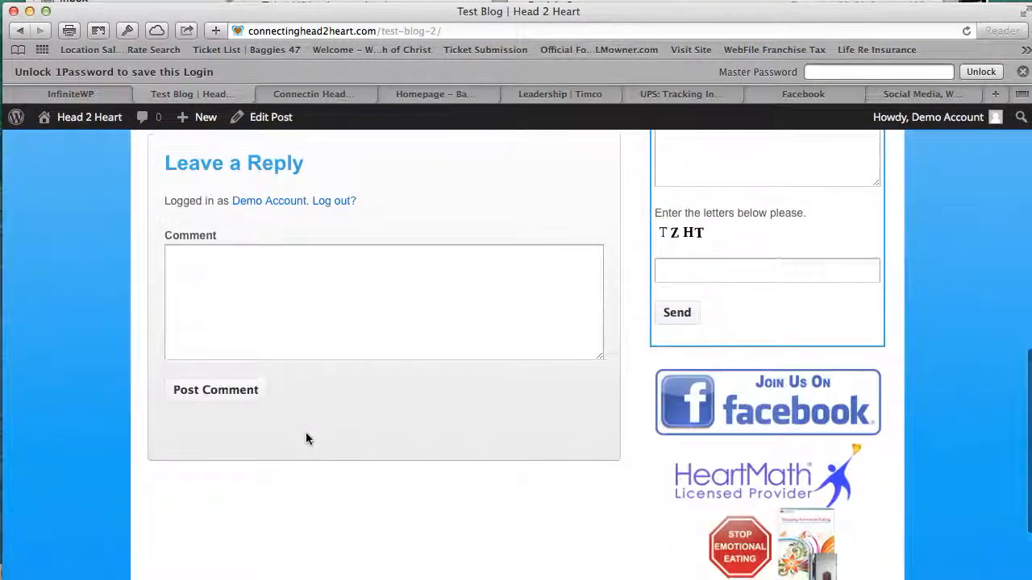
scroll(306, 438, up, 6)
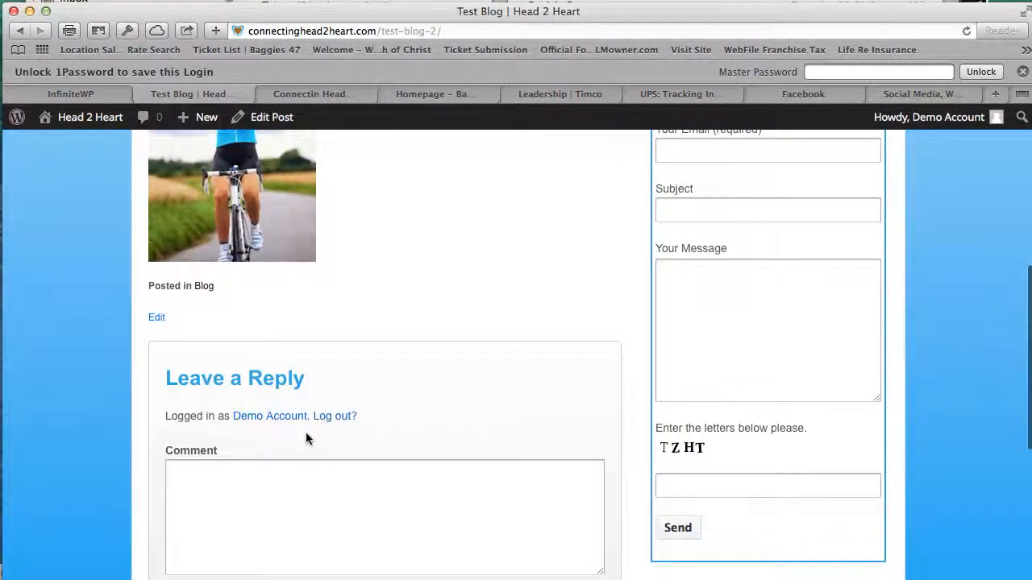
scroll(306, 438, up, 2)
scroll(380, 443, up, 3)
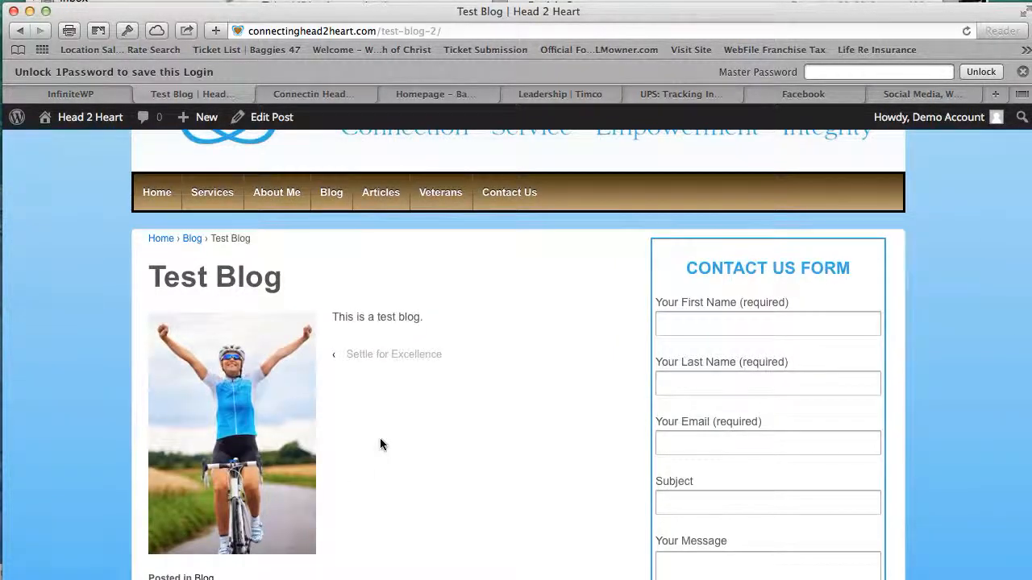
scroll(379, 437, down, 2)
scroll(380, 437, down, 5)
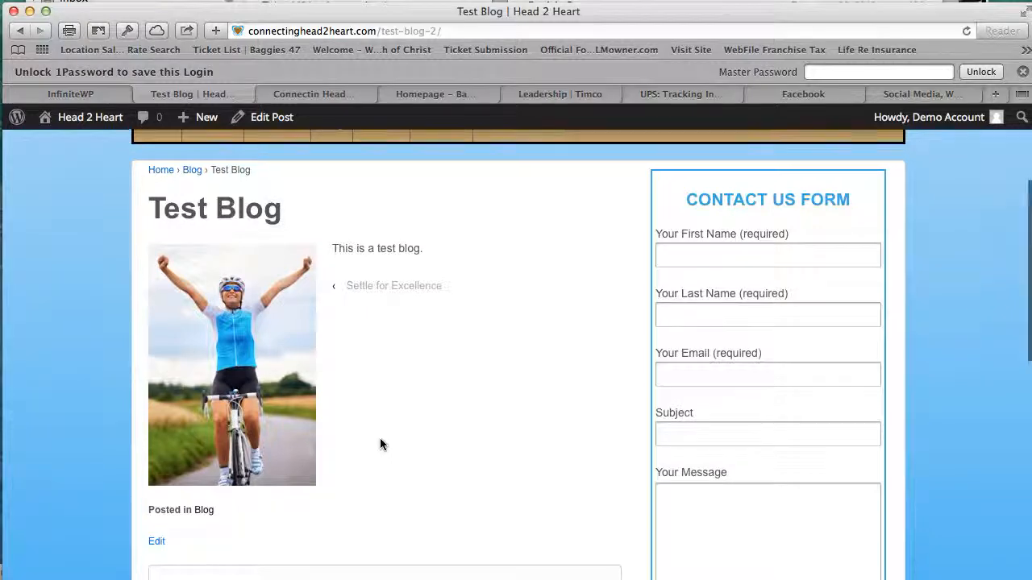
scroll(380, 437, up, 7)
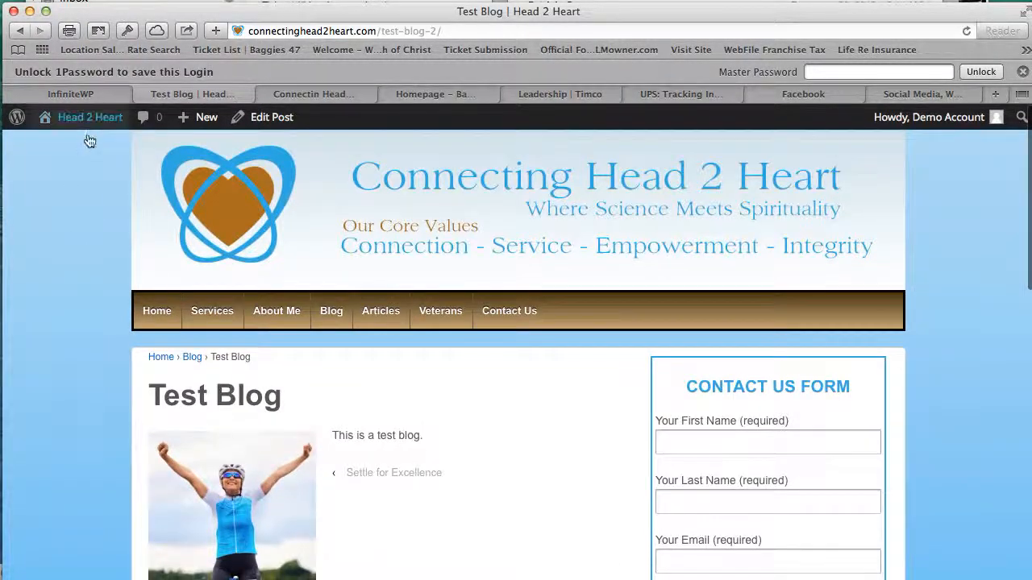
mouse_move(87, 119)
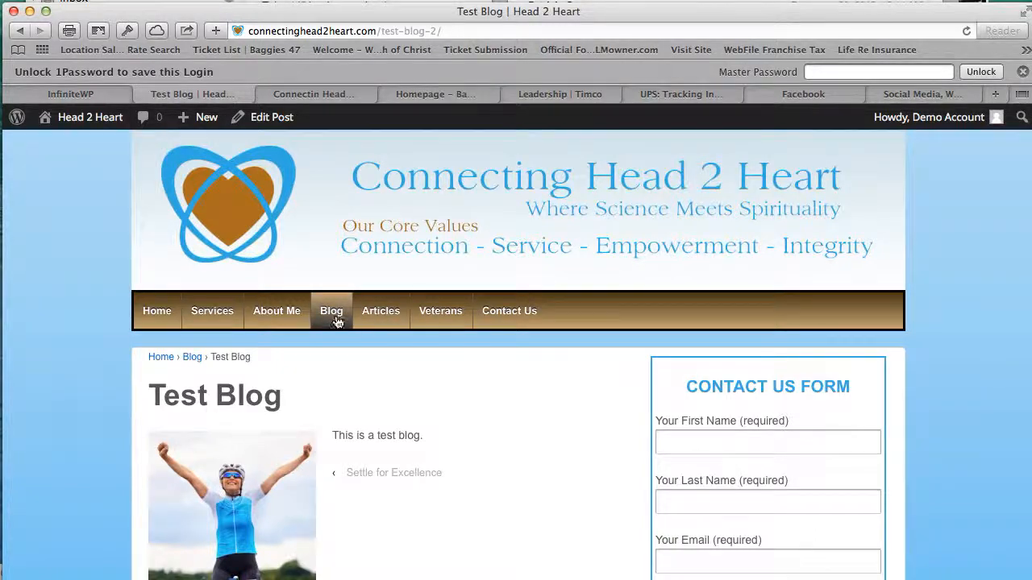
- Browse the Articles category archive on the live site
click(396, 323)
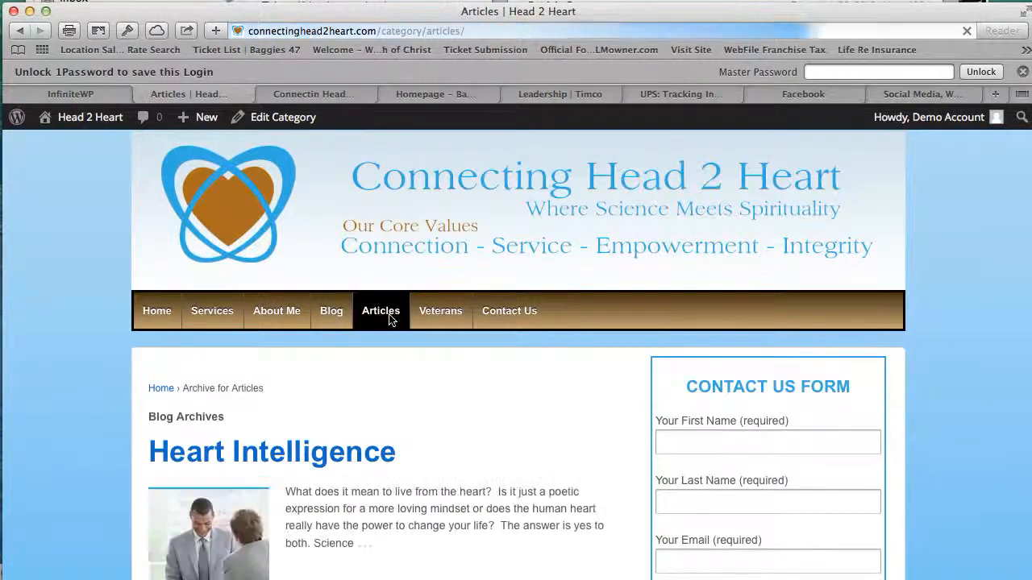
scroll(428, 437, down, 5)
scroll(429, 438, down, 7)
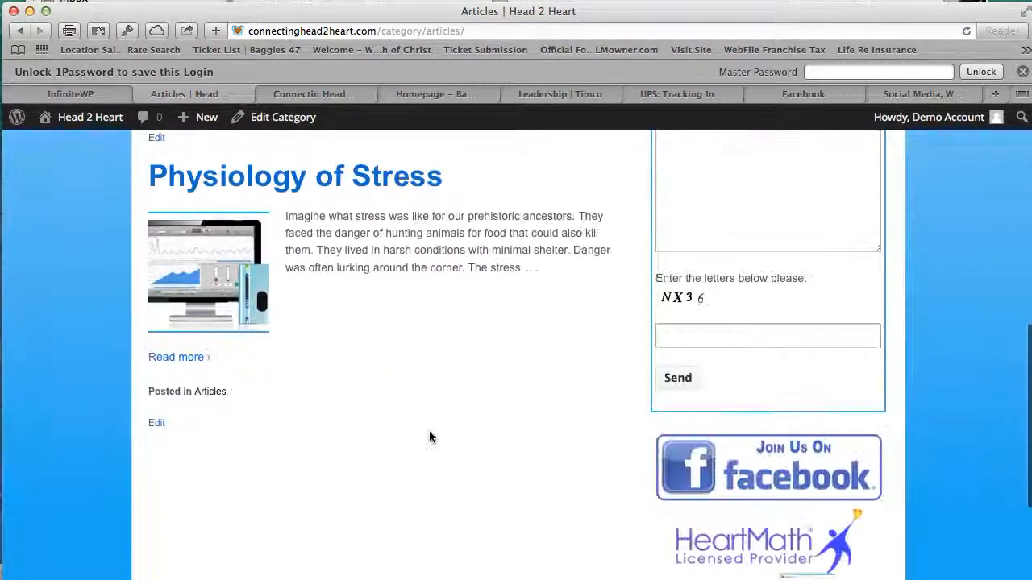
scroll(429, 438, up, 7)
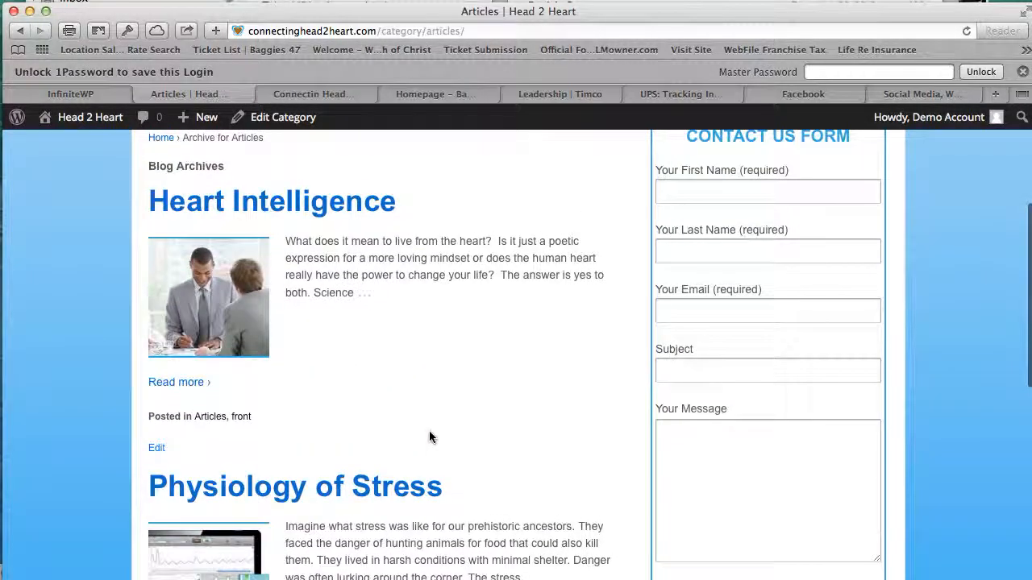
scroll(429, 437, up, 4)
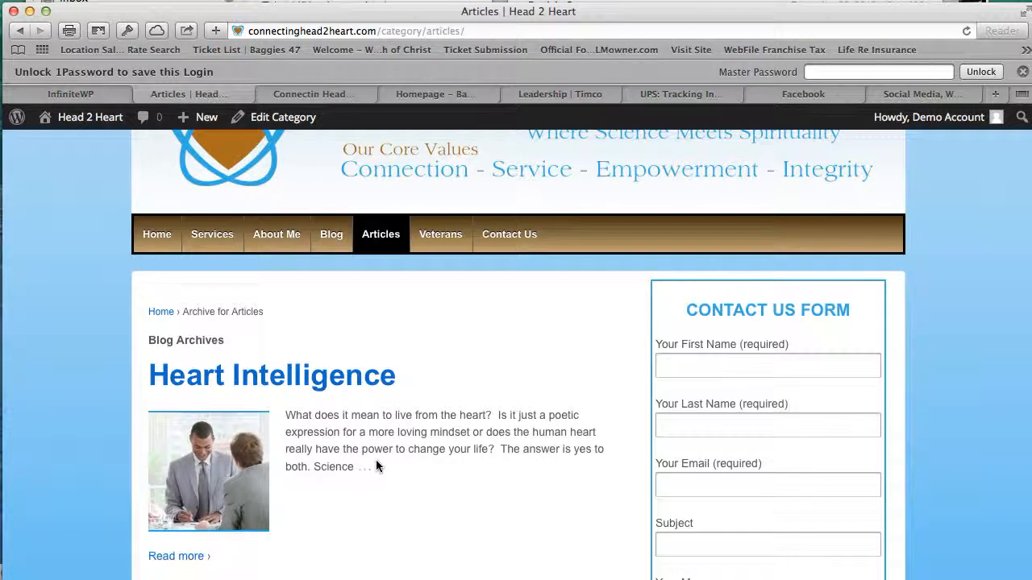
- Open the Heart Intelligence article and scroll through its embedded video and text
click(330, 385)
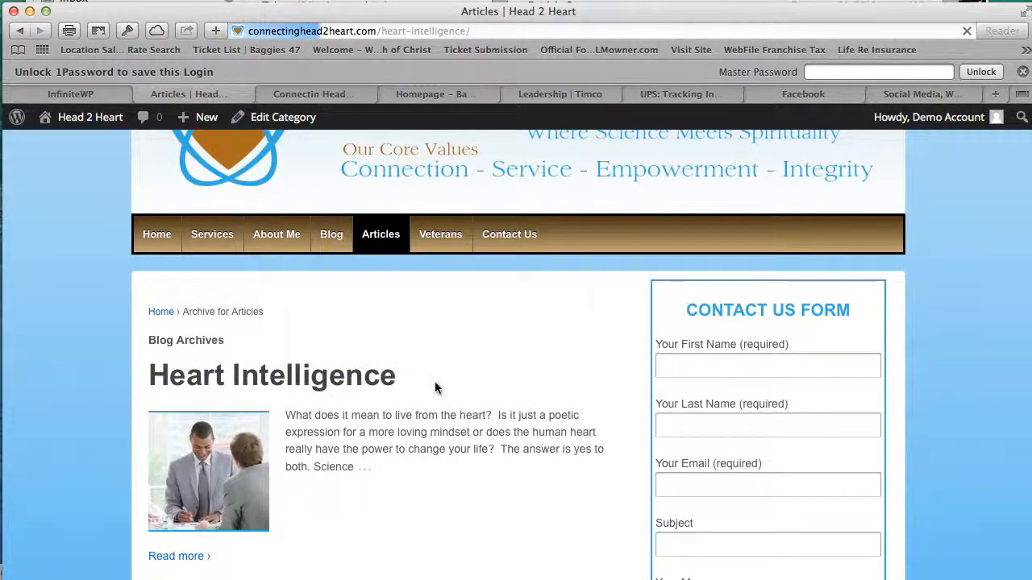
scroll(450, 381, down, 10)
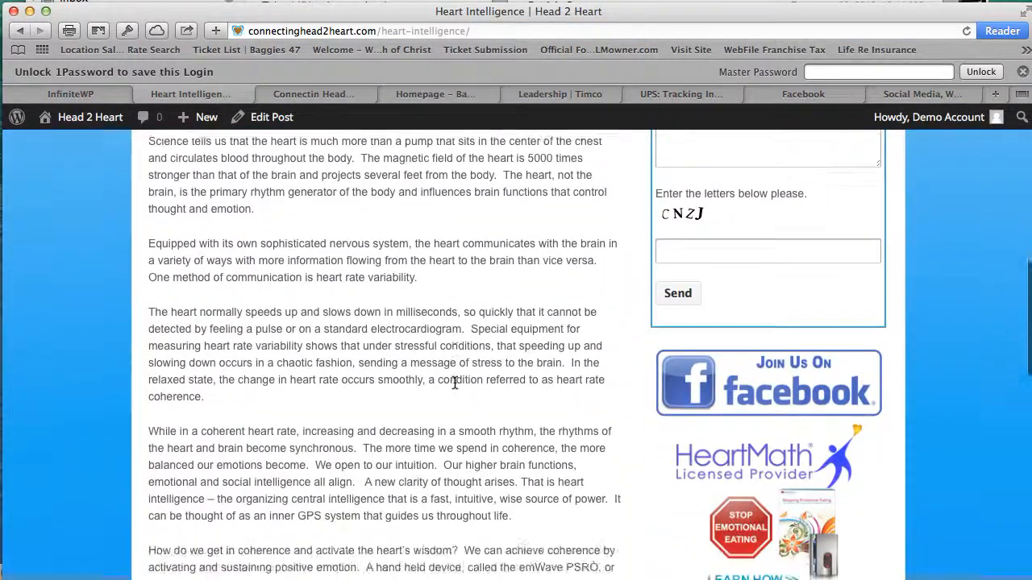
scroll(455, 382, down, 10)
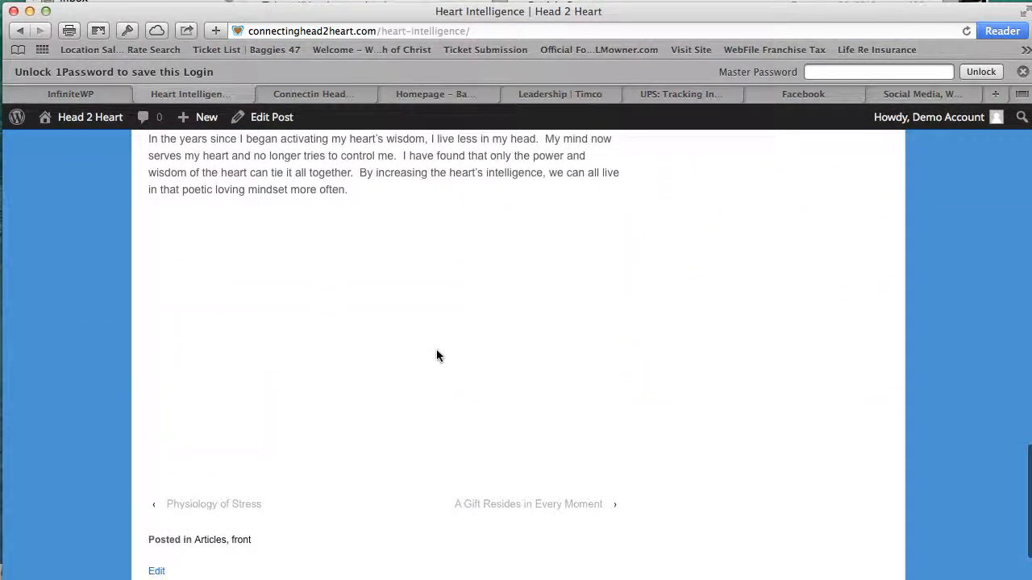
scroll(436, 349, up, 15)
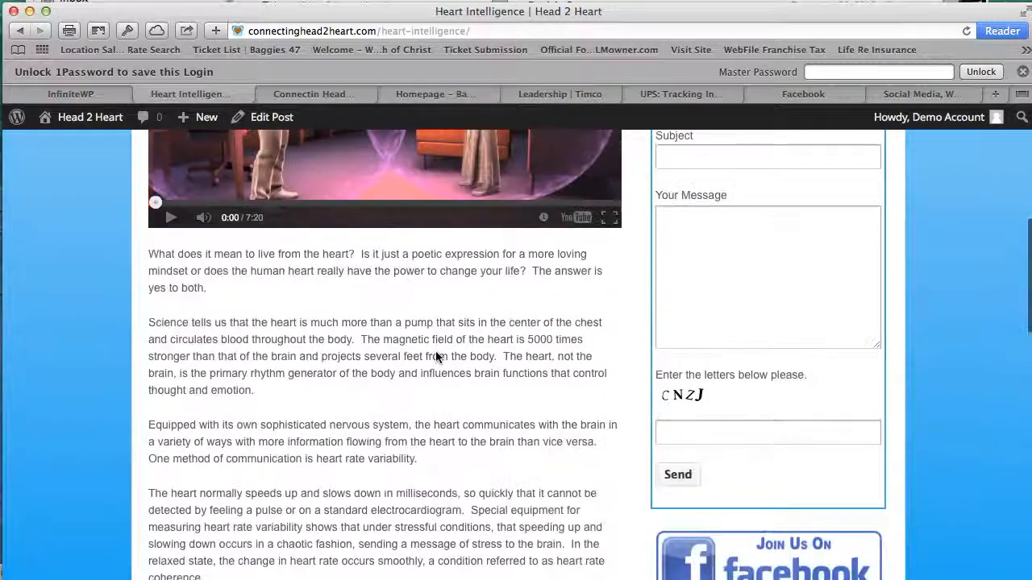
scroll(436, 357, up, 5)
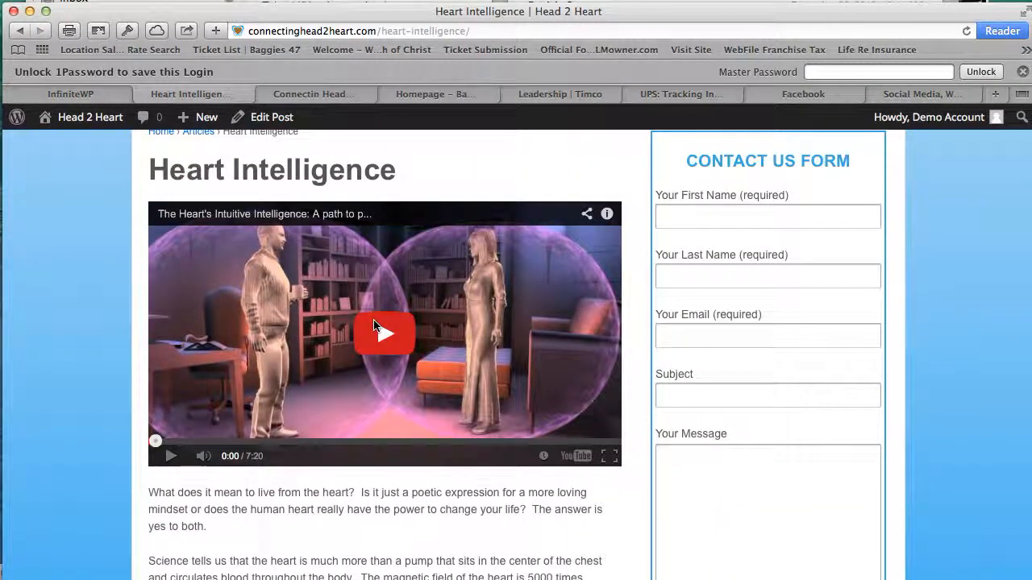
scroll(374, 325, up, 3)
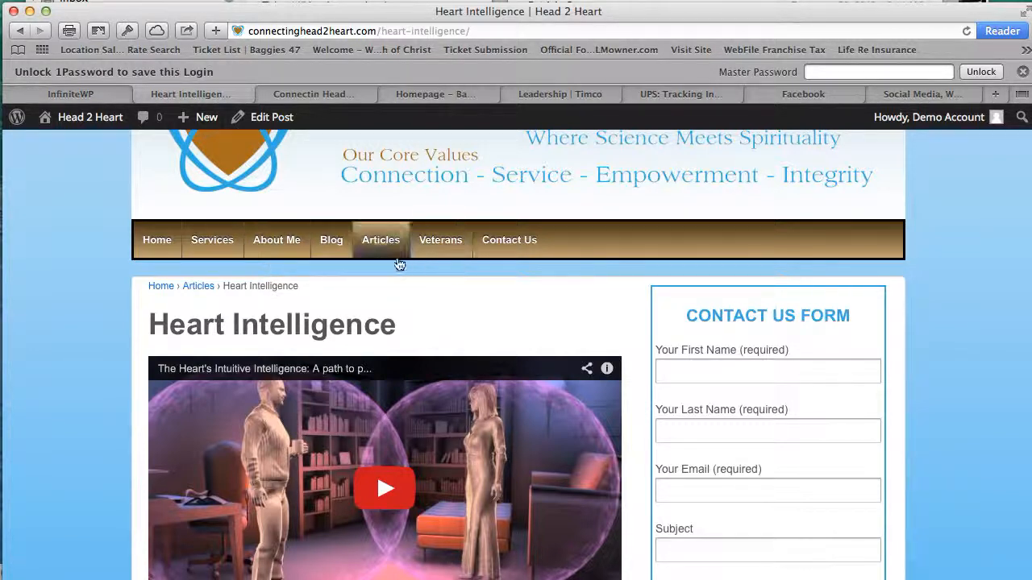
- Return to the admin dashboard and start a new post
mouse_move(83, 125)
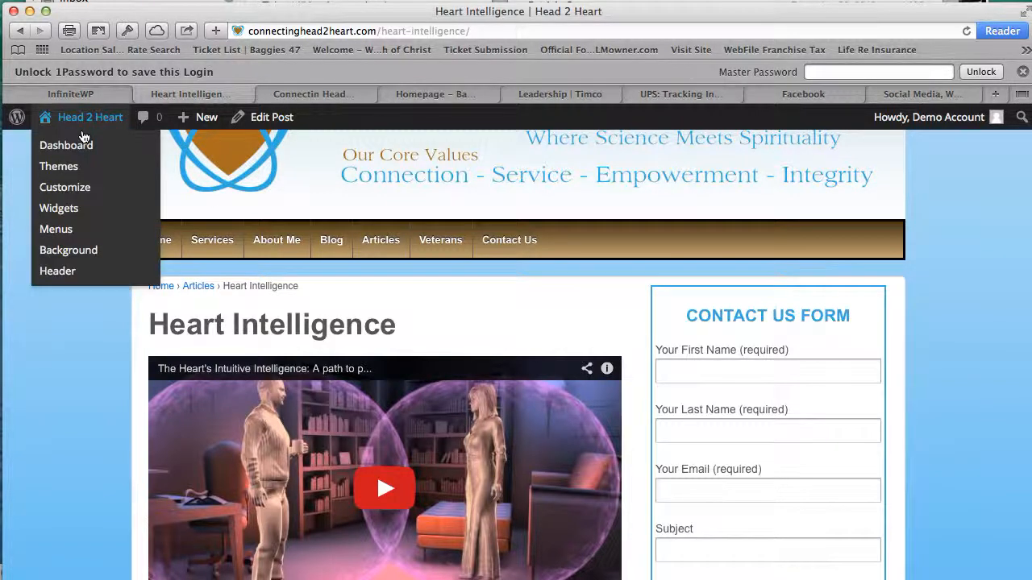
click(81, 145)
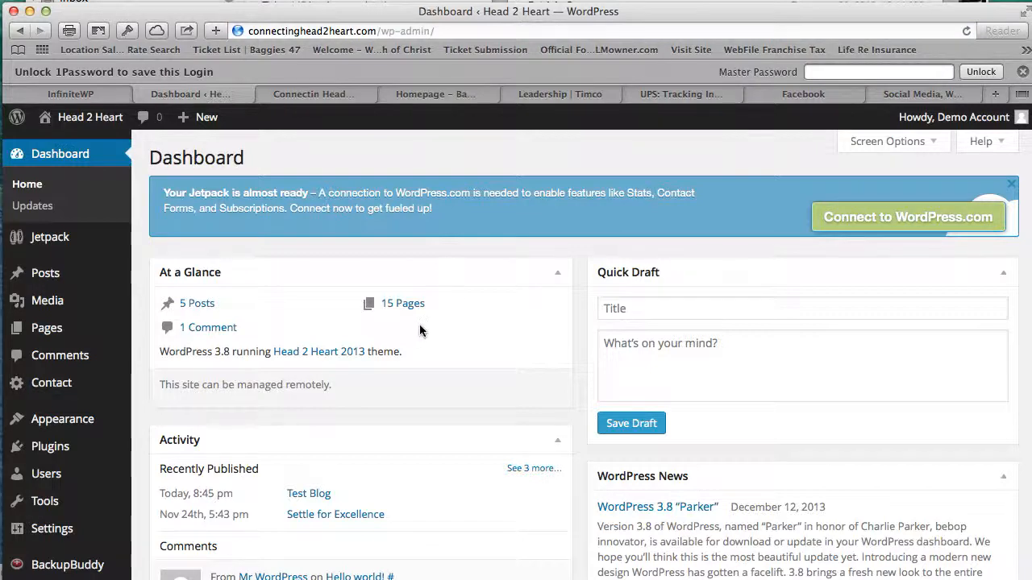
scroll(422, 323, down, 3)
scroll(421, 324, up, 3)
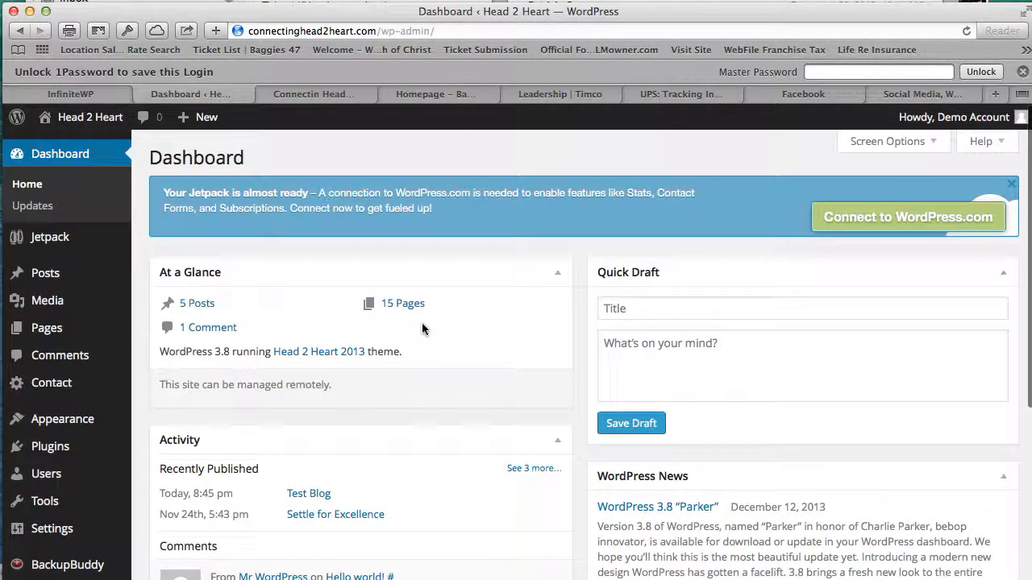
mouse_move(57, 282)
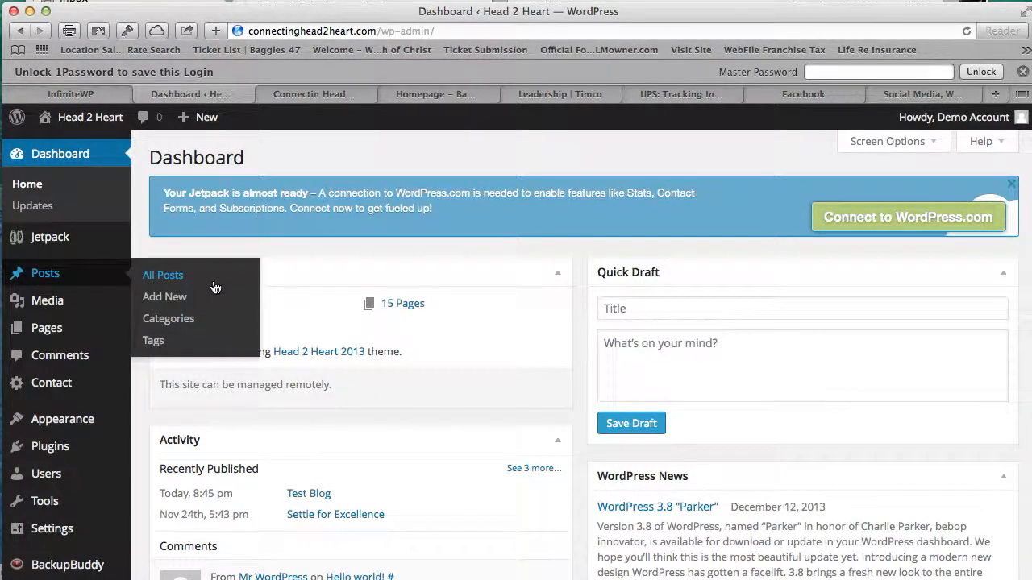
click(198, 307)
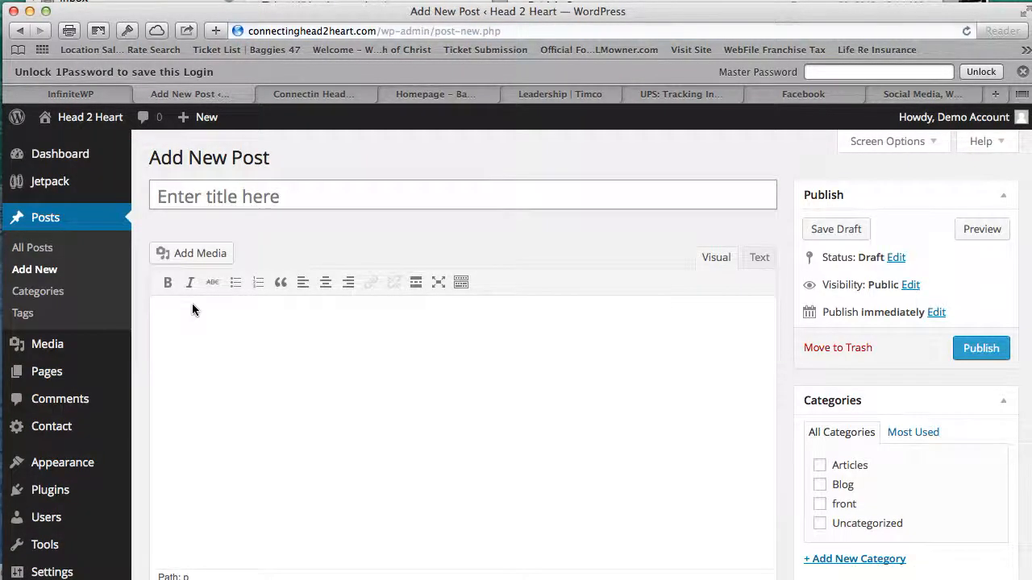
- Title the post 'Test Article' and write 'Put your info here' in the body
text(Test)
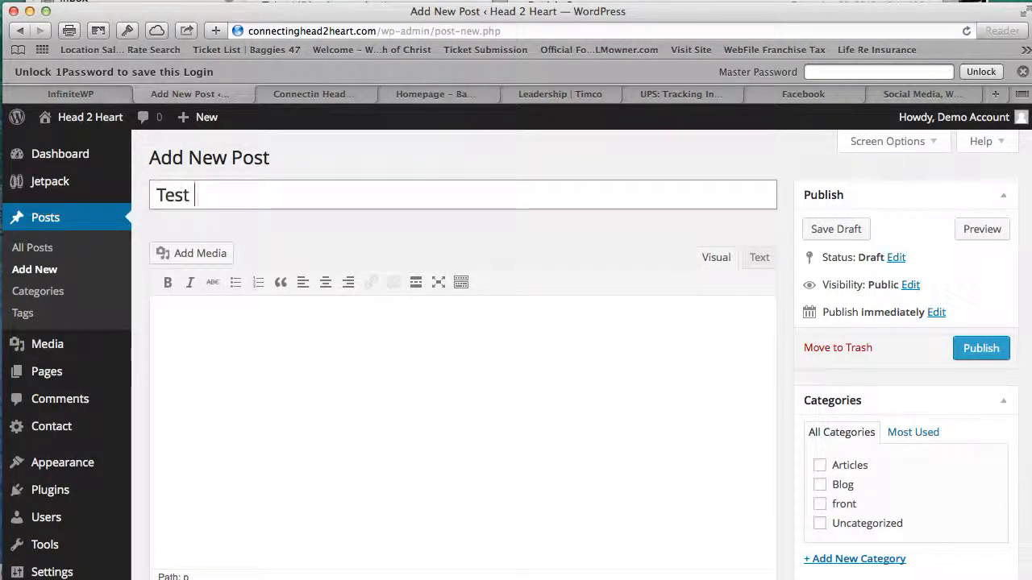
text( Artic)
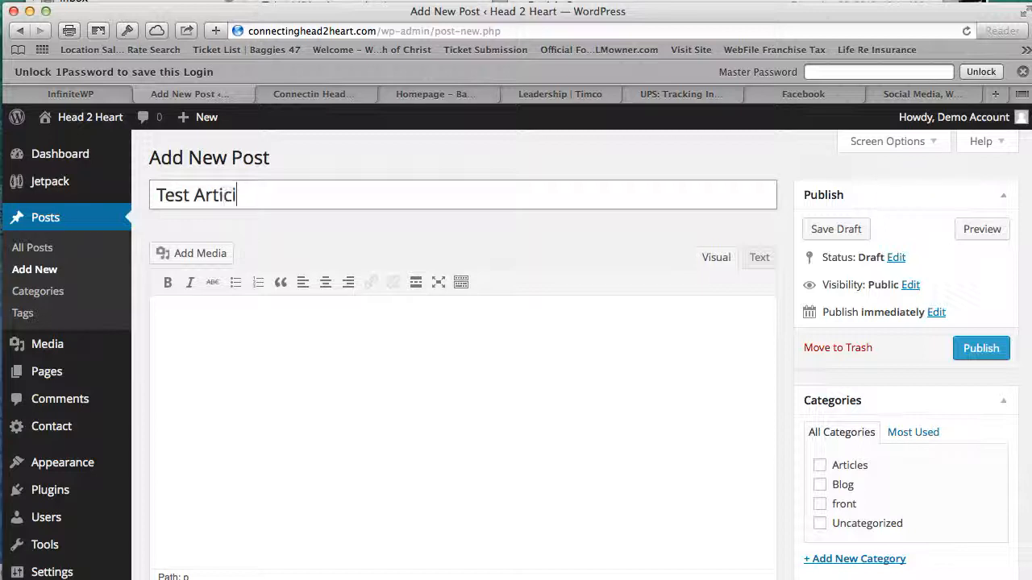
text(le)
click(203, 321)
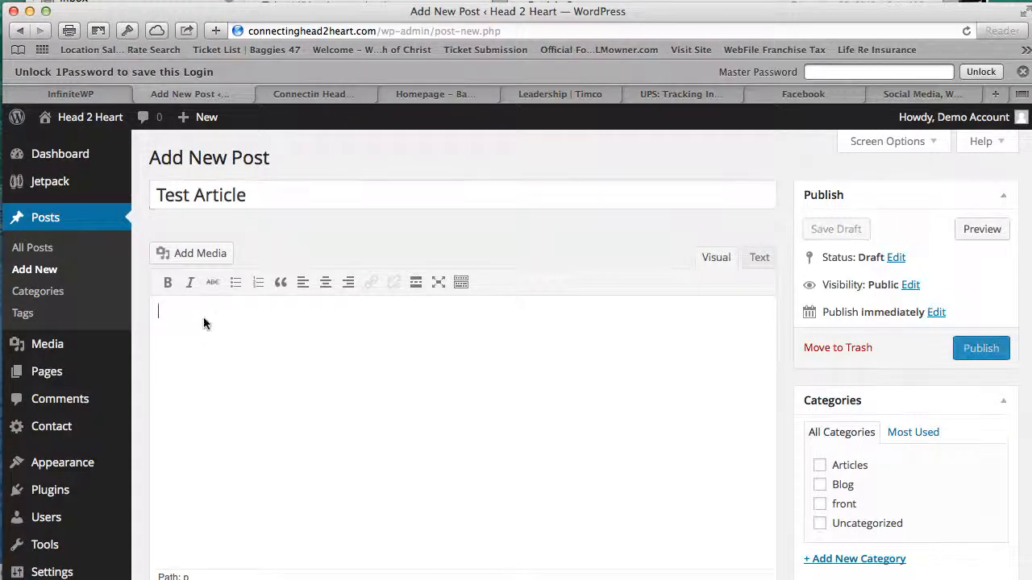
text(Put your info here)
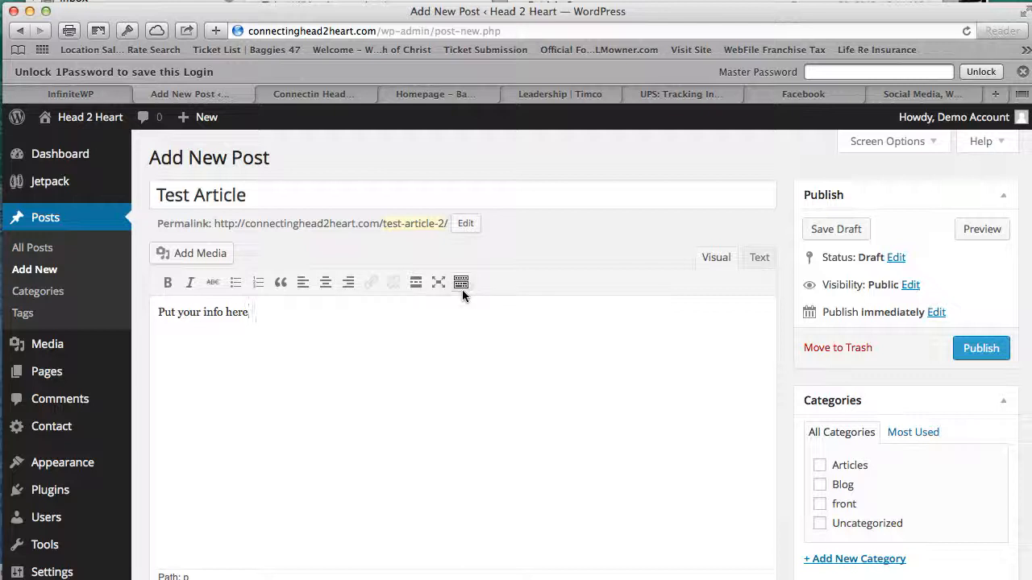
scroll(791, 401, down, 1)
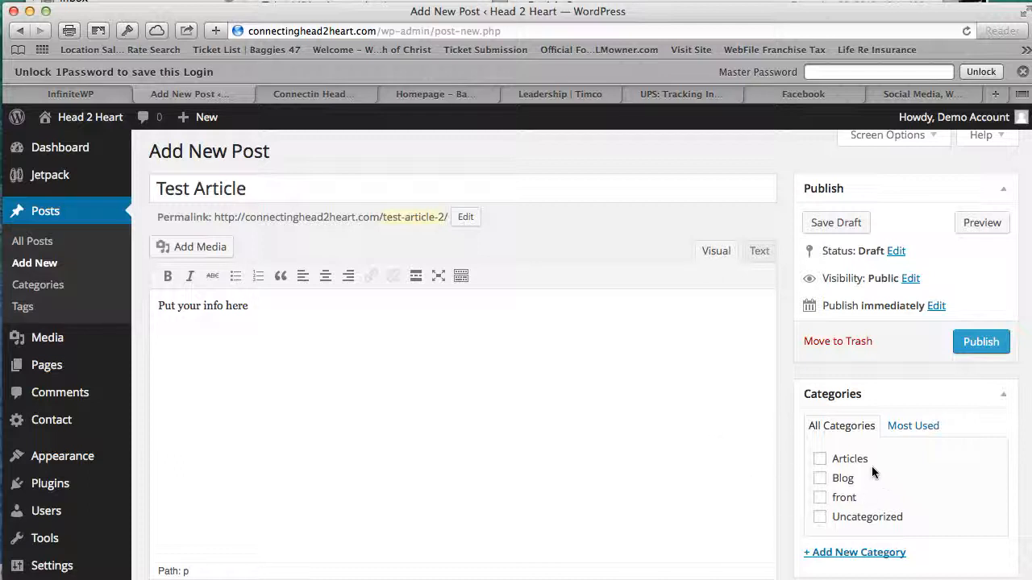
- File Test Article under Articles only, leaving front unticked, and publish it
click(820, 458)
click(819, 500)
click(828, 501)
click(993, 344)
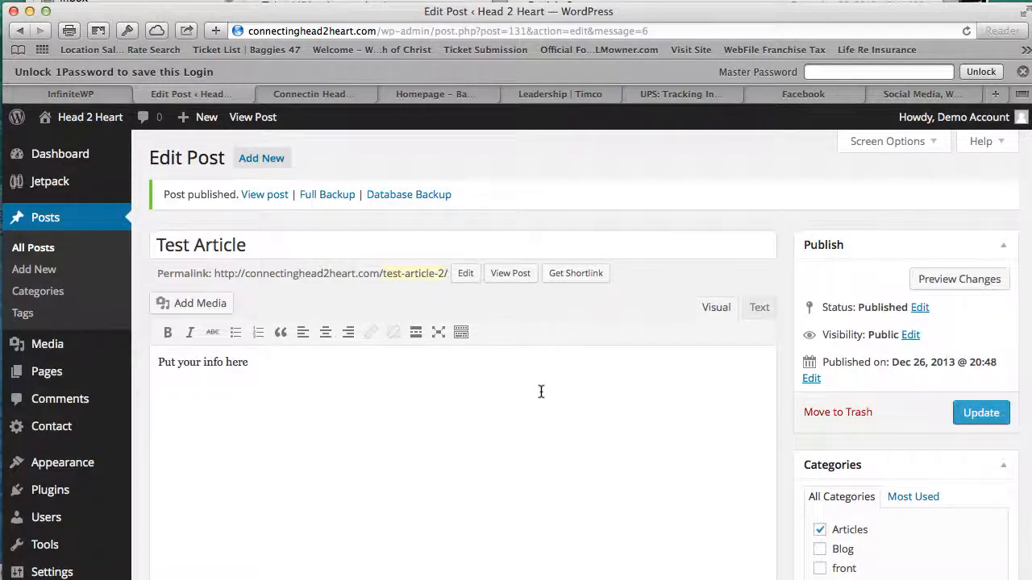
mouse_move(121, 129)
- View the live Test Article page and scroll through it, posted in Articles
click(263, 123)
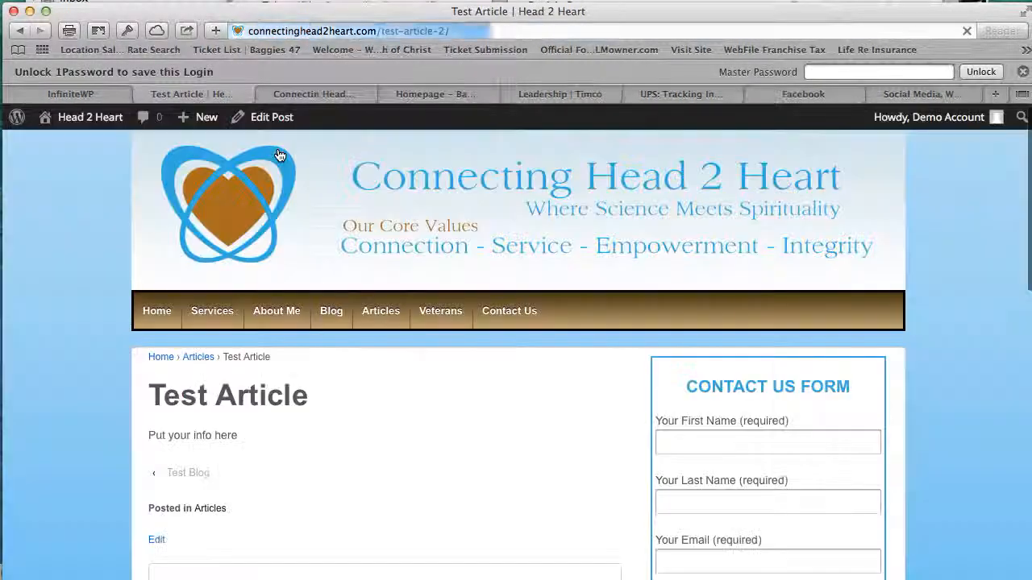
scroll(430, 310, down, 5)
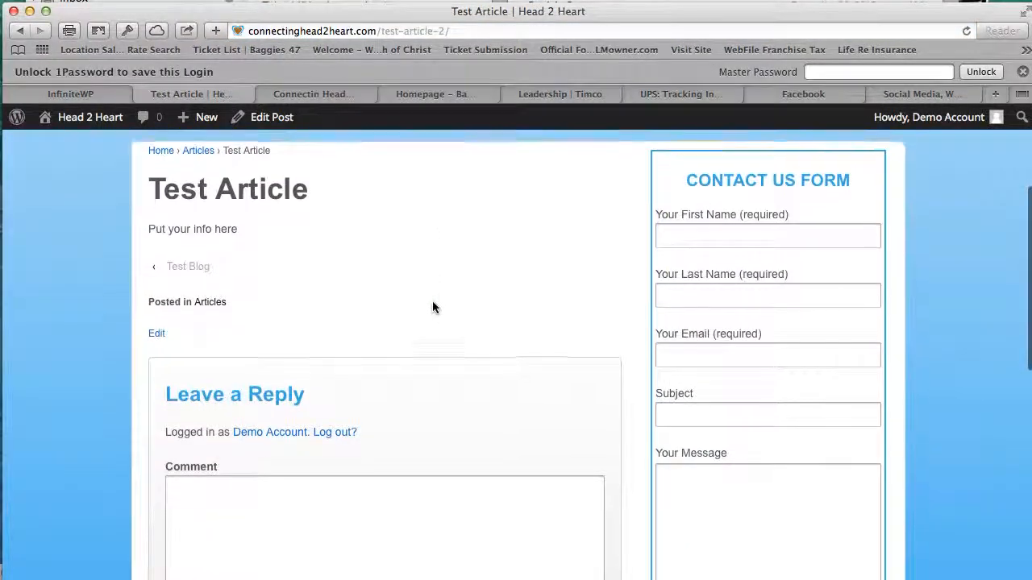
scroll(433, 307, down, 5)
scroll(433, 301, up, 5)
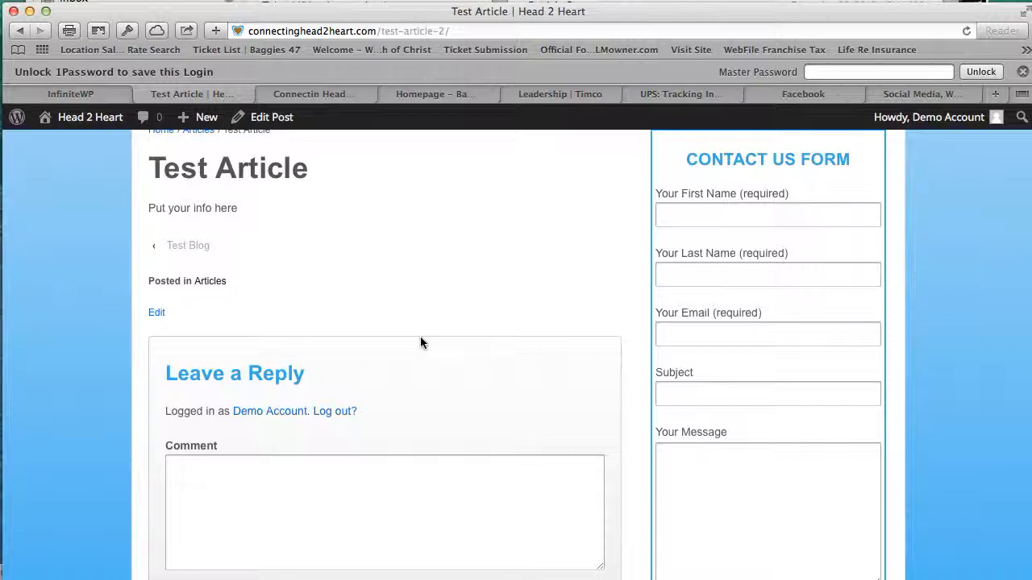
scroll(443, 440, down, 4)
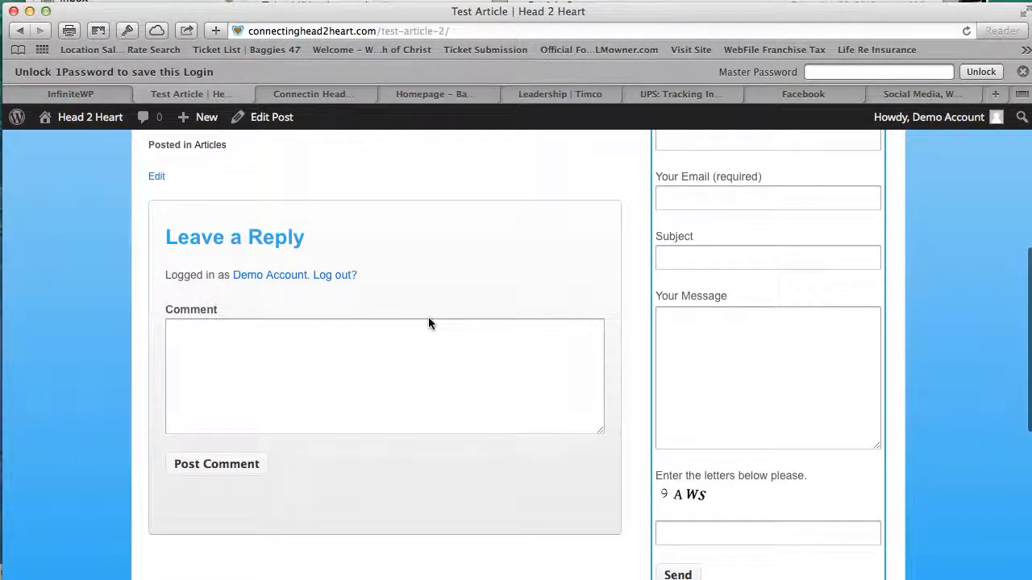
scroll(428, 322, up, 10)
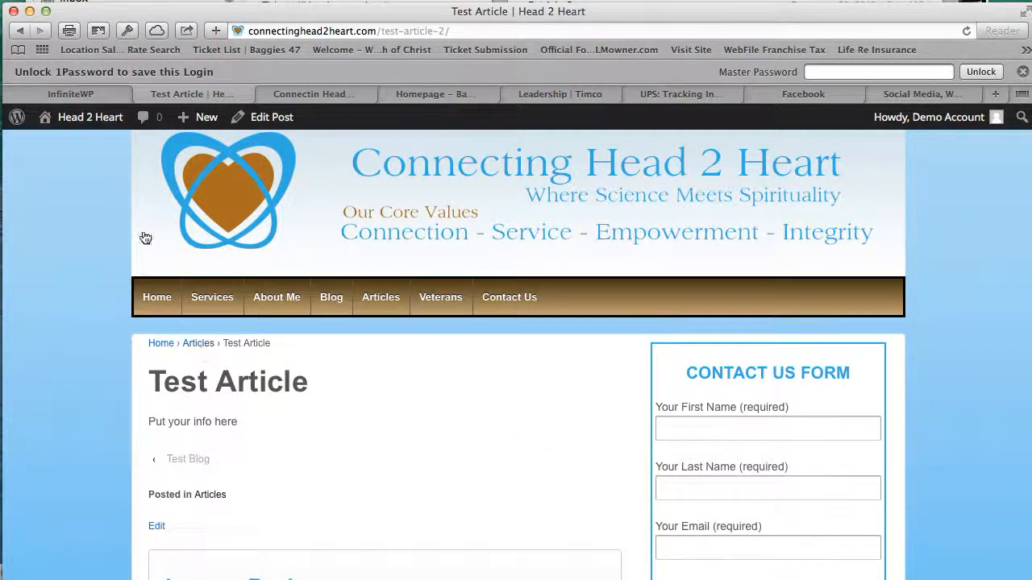
scroll(141, 230, down, 3)
- Go from Test Article's editor to All Posts and open Quick Edit for Test Article
mouse_move(93, 119)
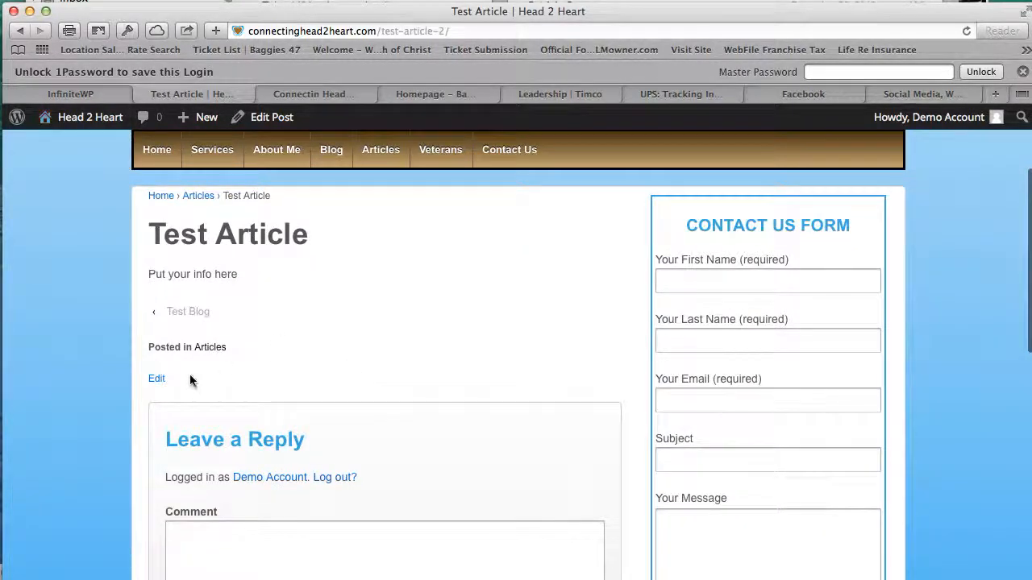
click(159, 381)
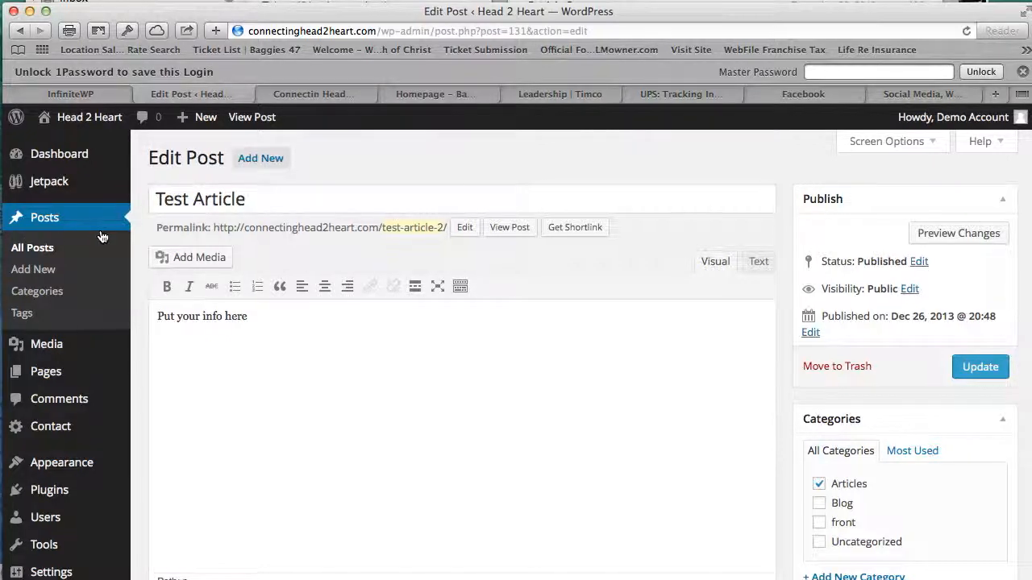
click(49, 250)
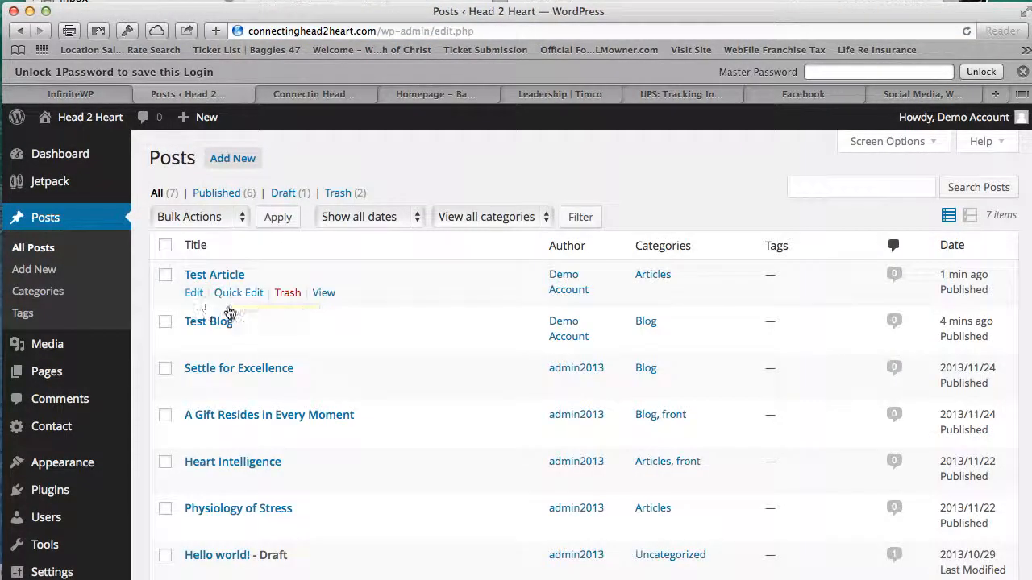
click(252, 300)
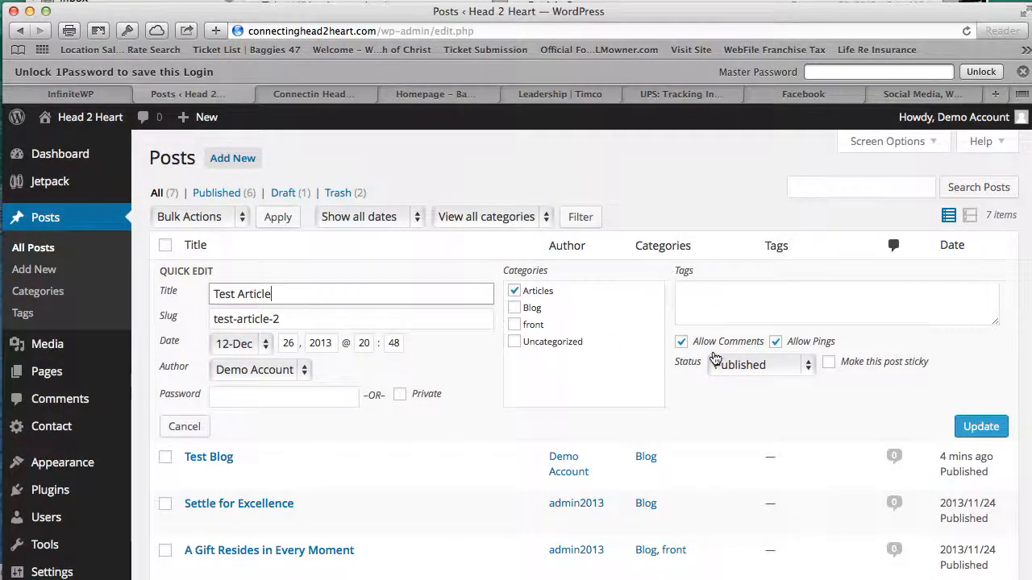
- Turn off comments for Test Article in Quick Edit, then visit the live Head 2 Heart site
click(682, 342)
scroll(669, 367, down, 1)
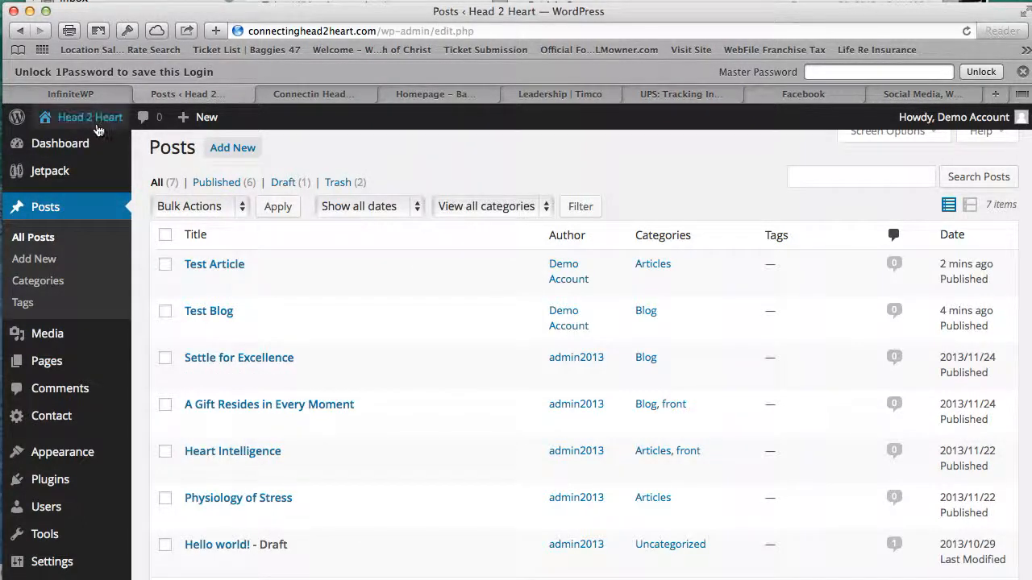
mouse_move(97, 128)
click(60, 145)
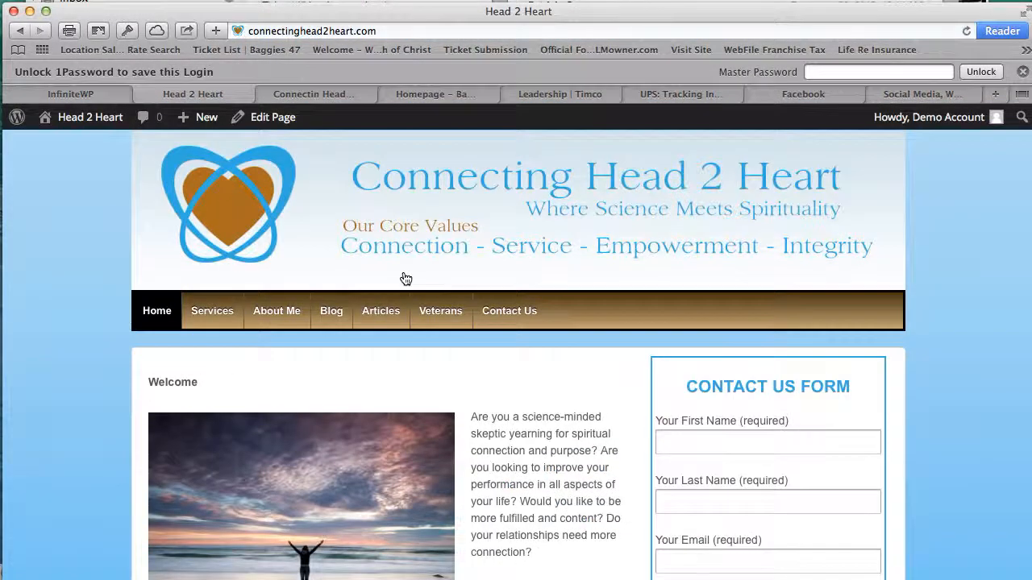
- Open Test Article from the Articles category page and read through its 'Put your info here' content
click(388, 317)
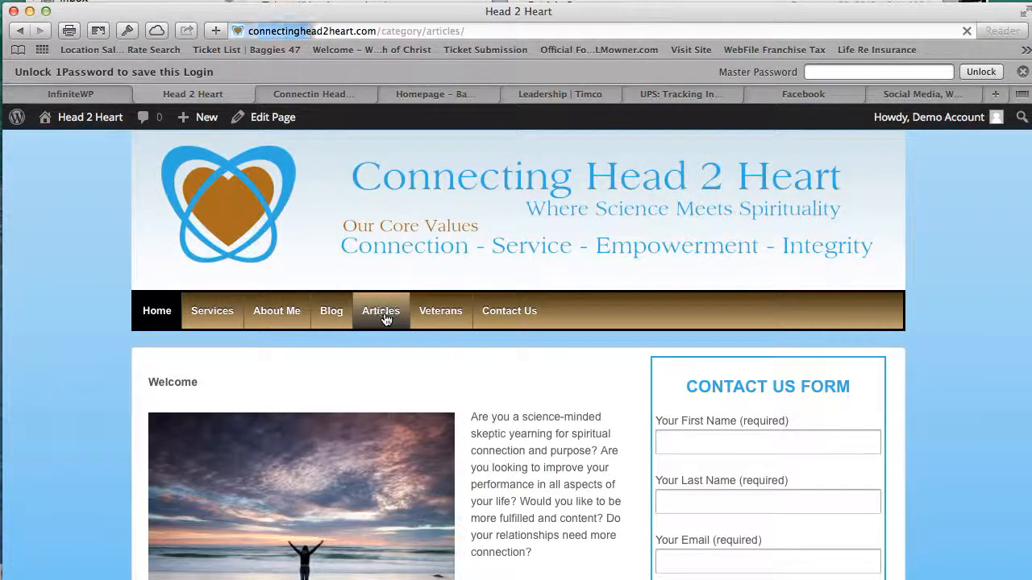
scroll(399, 364, down, 3)
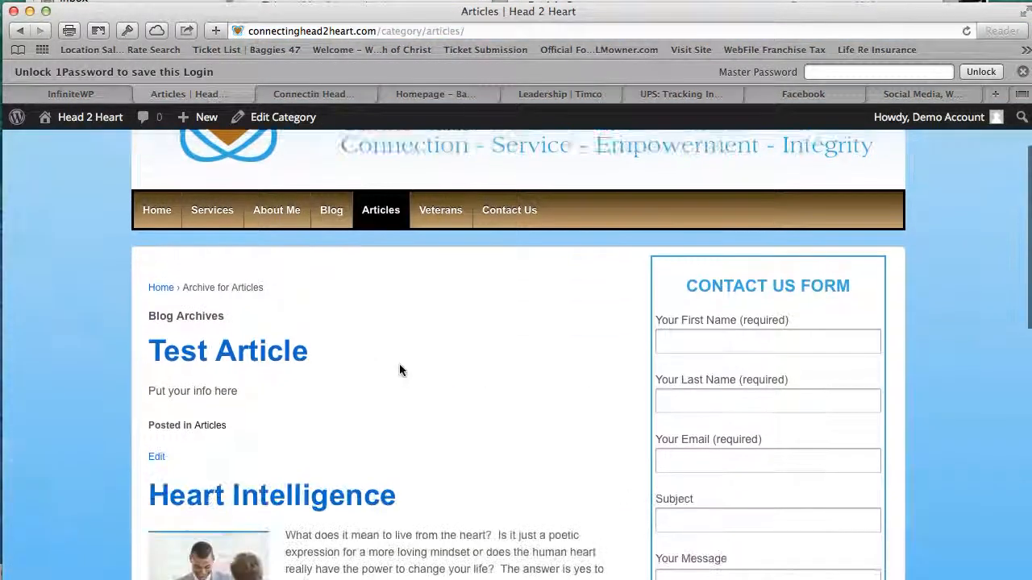
click(261, 325)
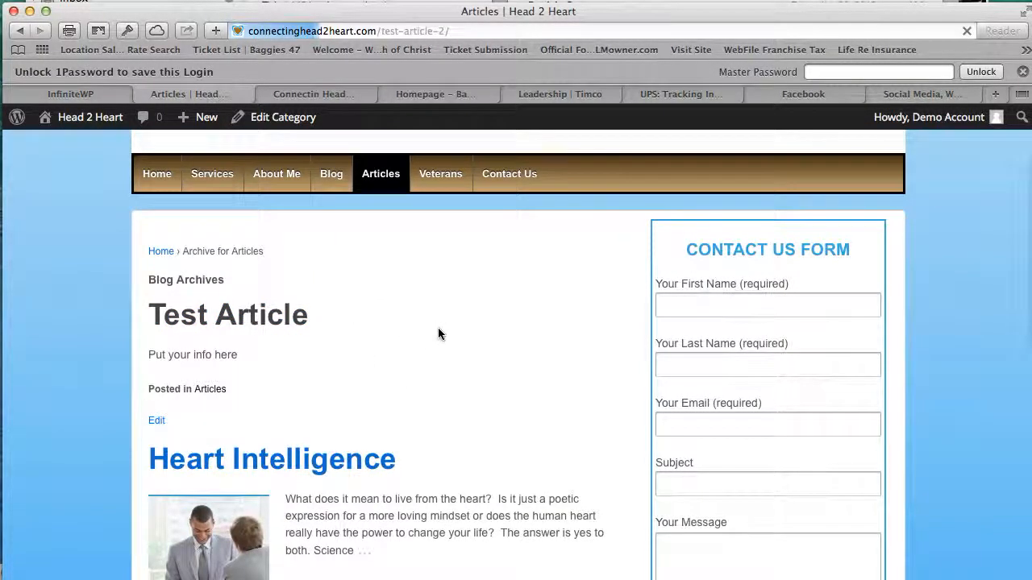
scroll(419, 365, down, 5)
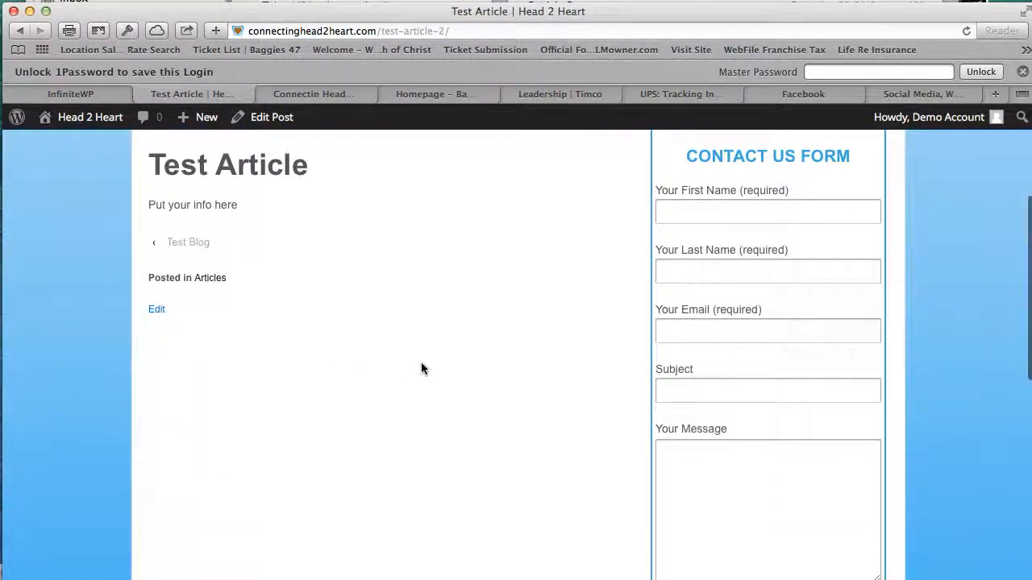
scroll(266, 310, down, 7)
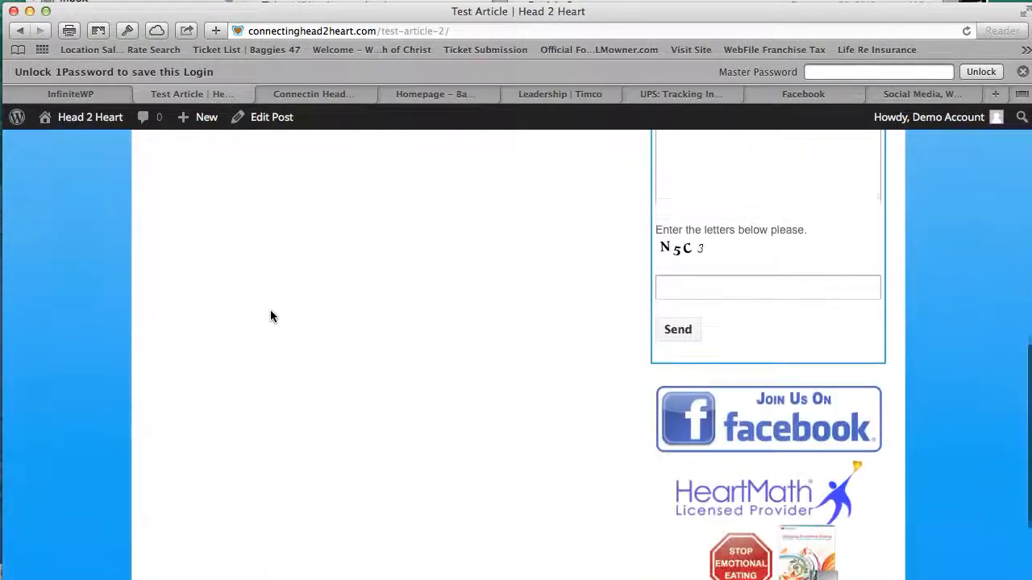
scroll(270, 310, up, 5)
scroll(274, 320, up, 5)
scroll(276, 321, down, 10)
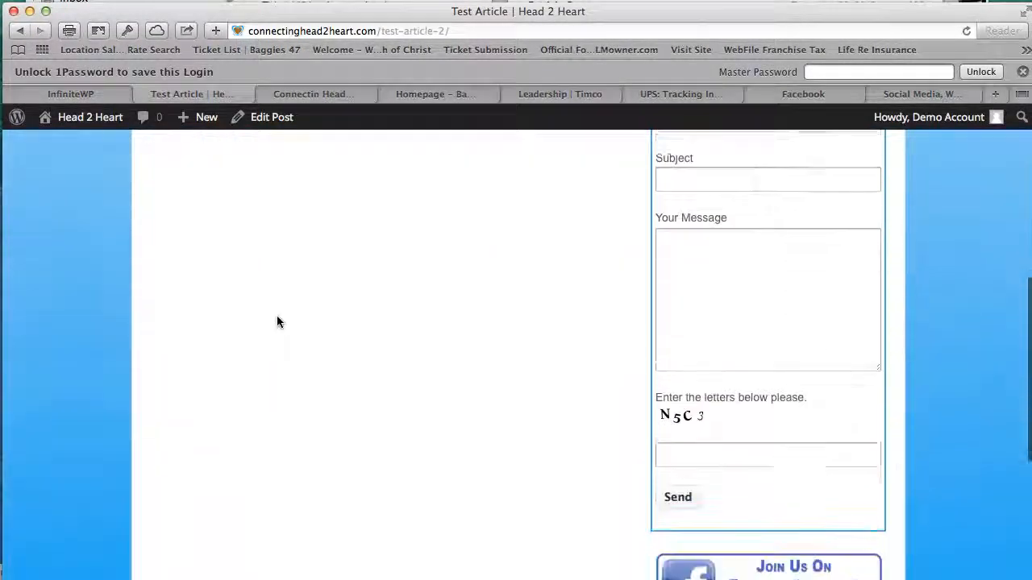
scroll(277, 321, up, 10)
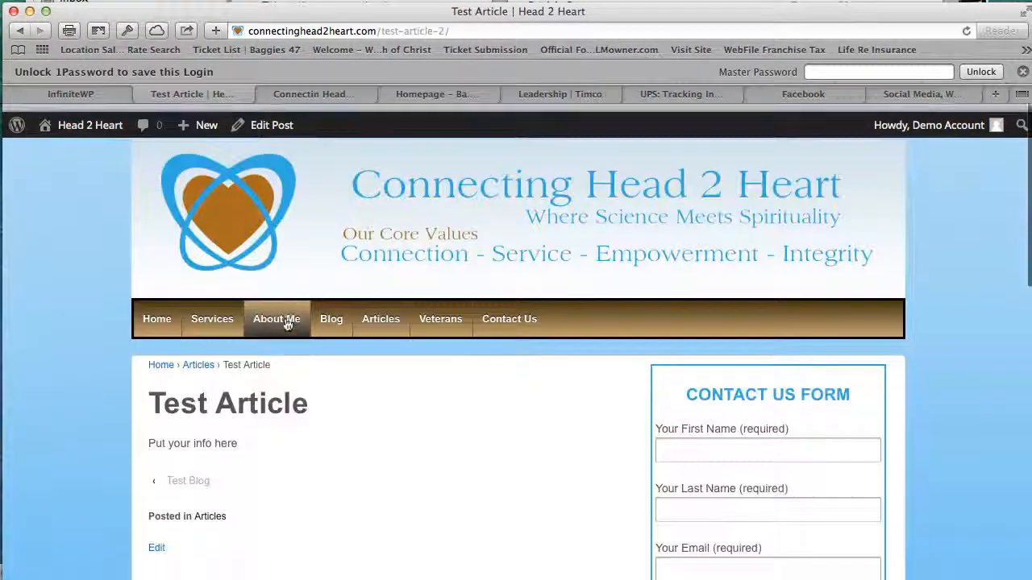
- Check that Test Article tops the Articles archive above Heart Intelligence, then reopen the post
mouse_move(212, 312)
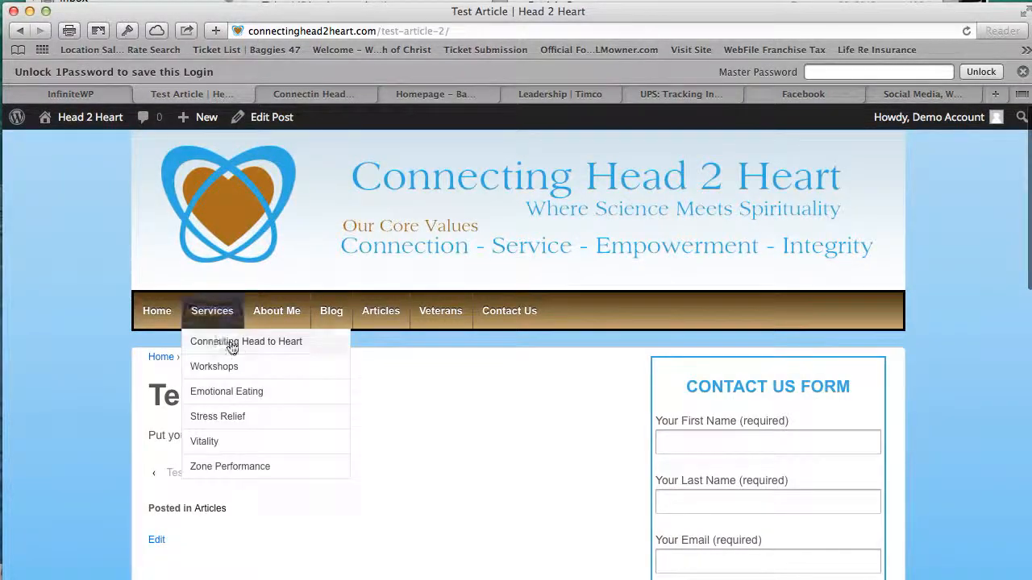
click(387, 325)
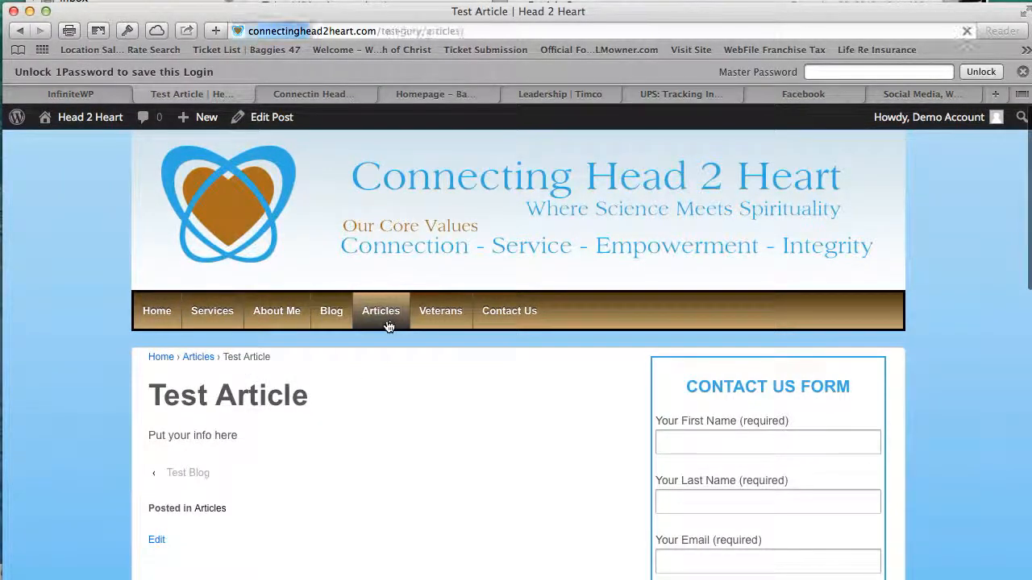
scroll(452, 394, down, 5)
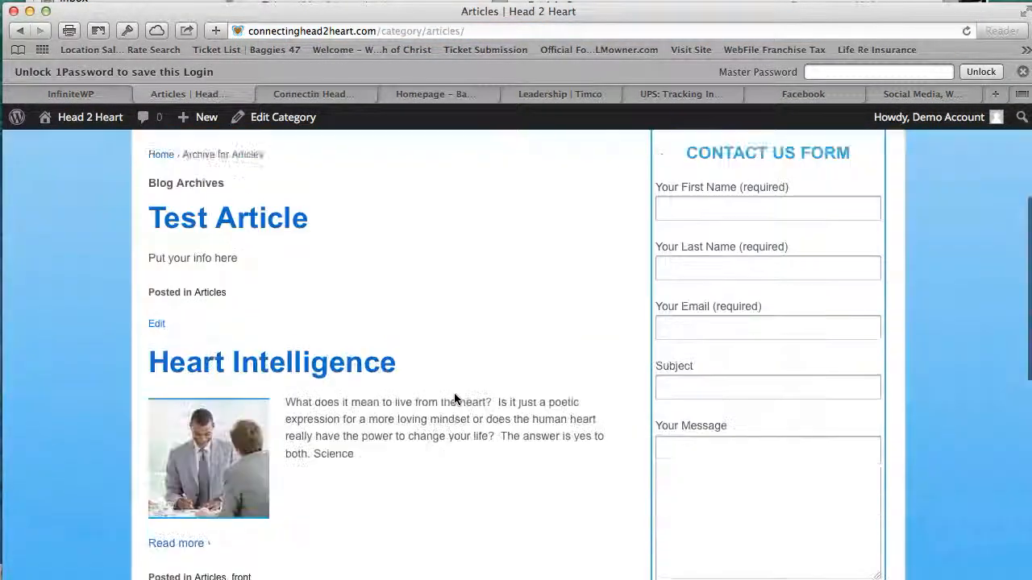
scroll(454, 398, down, 3)
scroll(455, 395, up, 3)
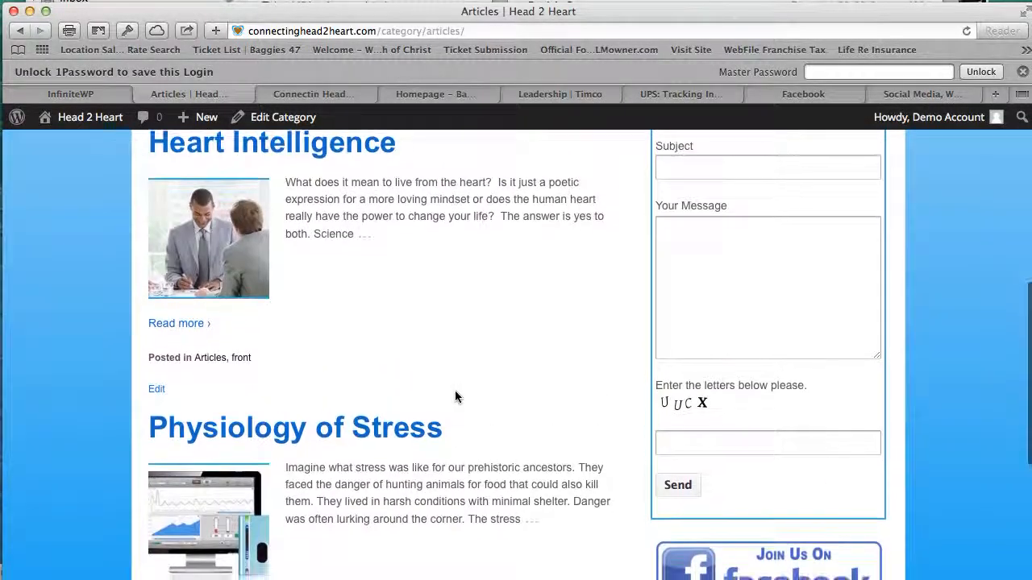
scroll(455, 395, up, 1)
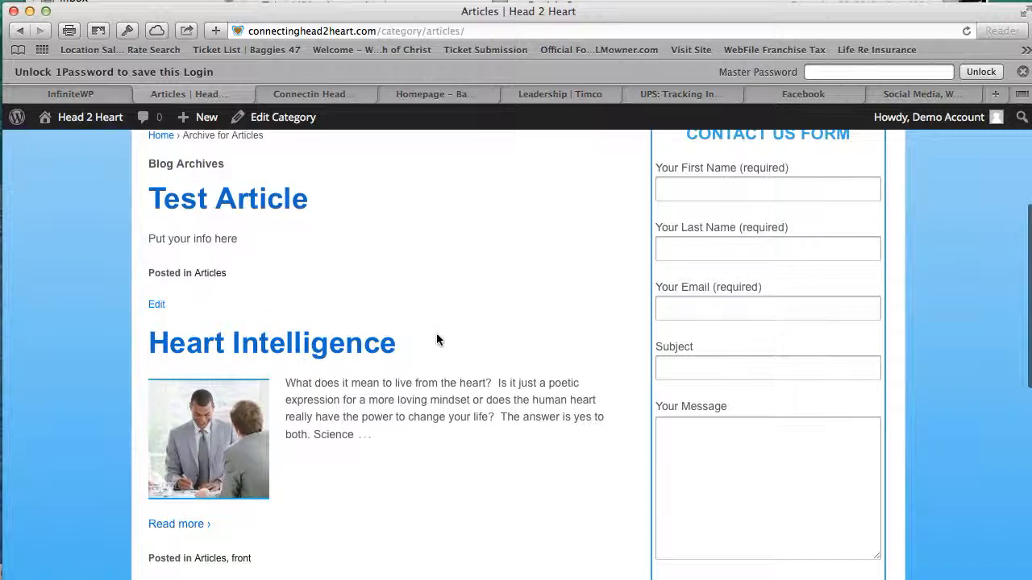
scroll(500, 295, up, 2)
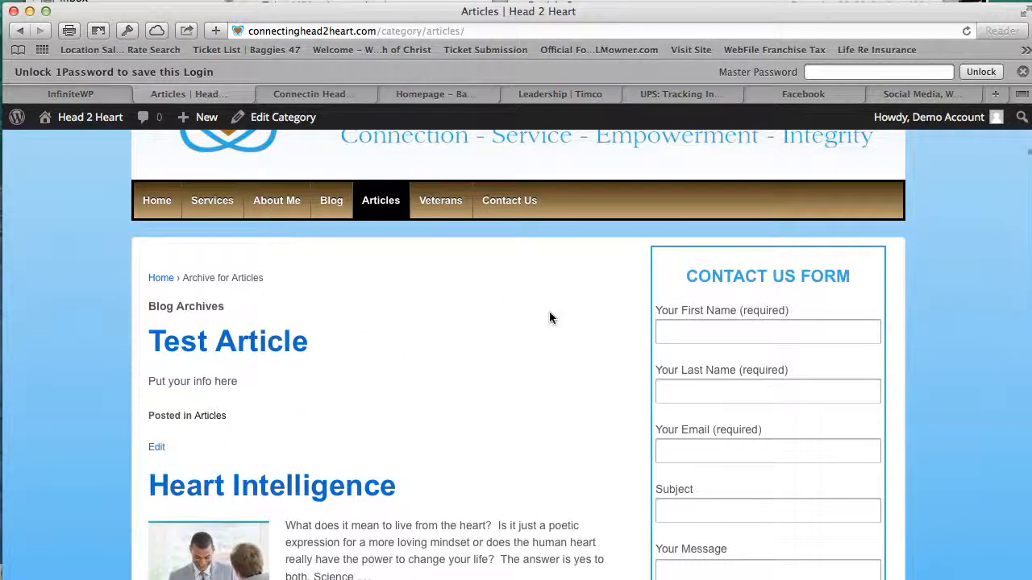
click(233, 364)
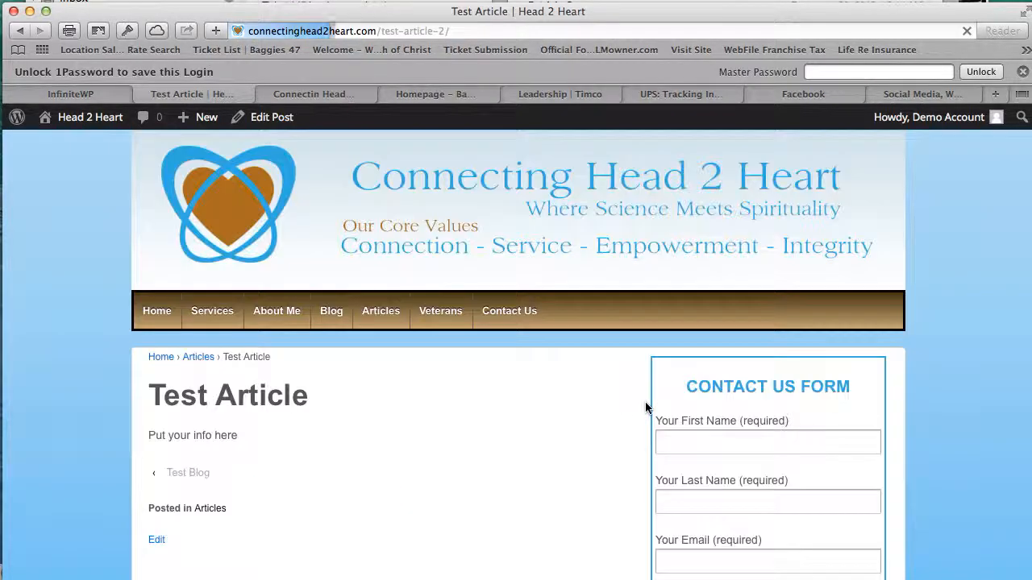
scroll(573, 456, down, 5)
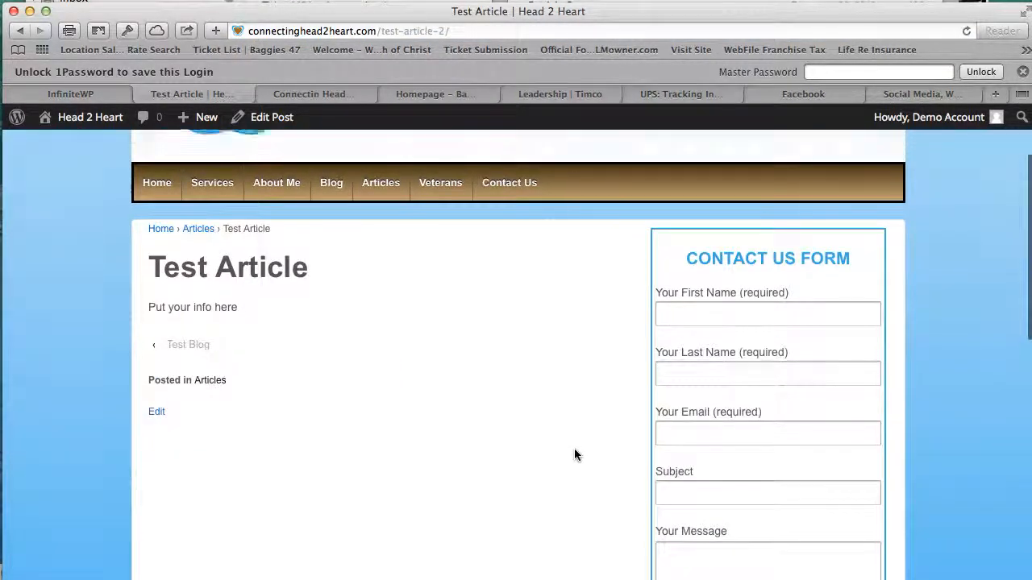
scroll(574, 453, up, 8)
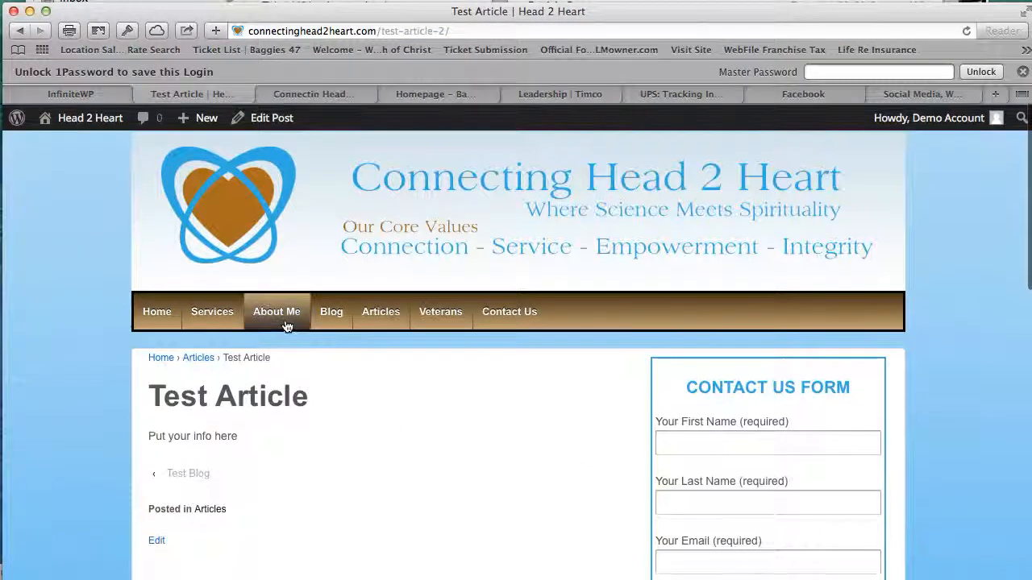
- Go to the admin Dashboard from the Head 2 Heart site-name menu
mouse_move(86, 122)
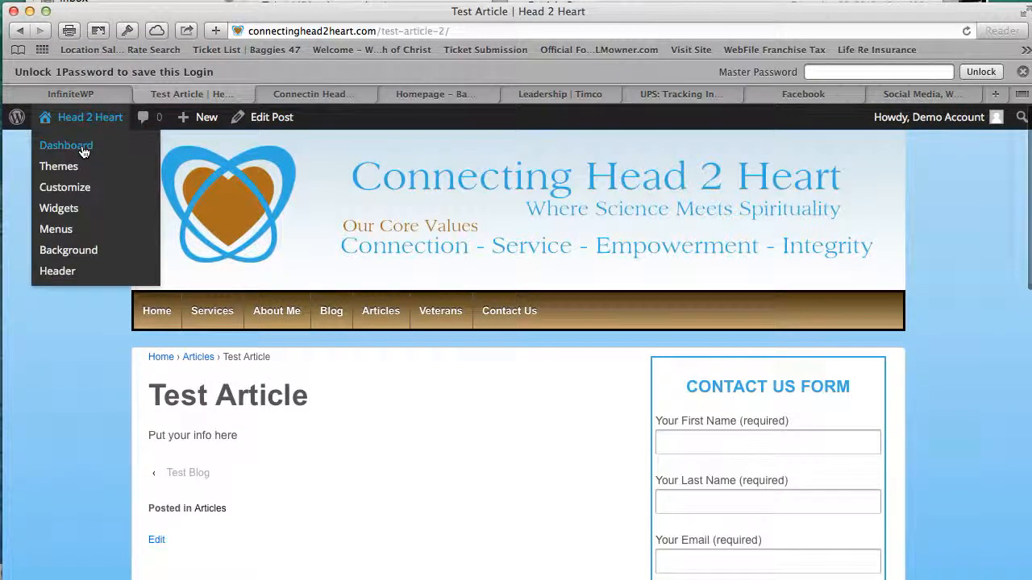
click(82, 149)
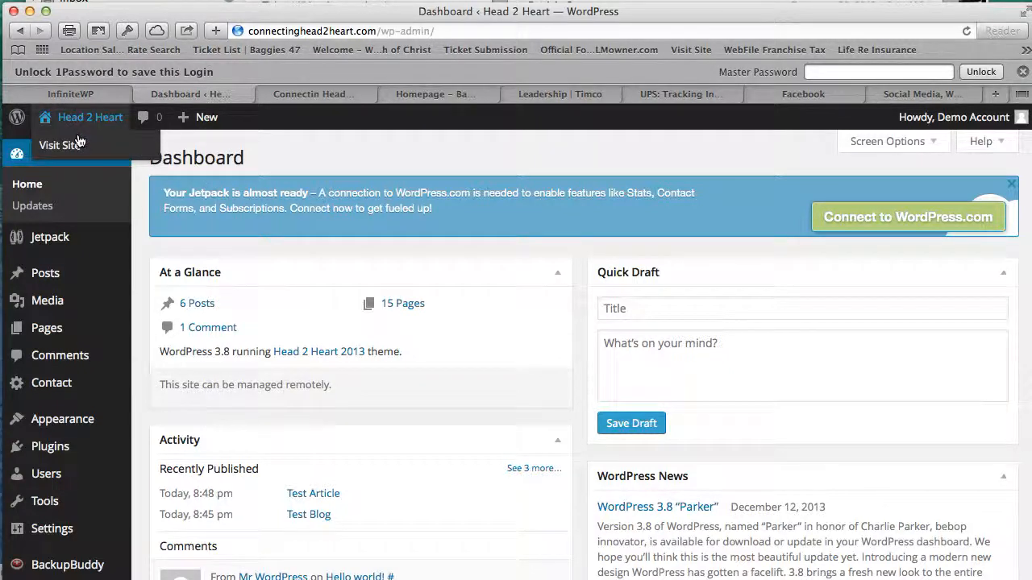
click(77, 162)
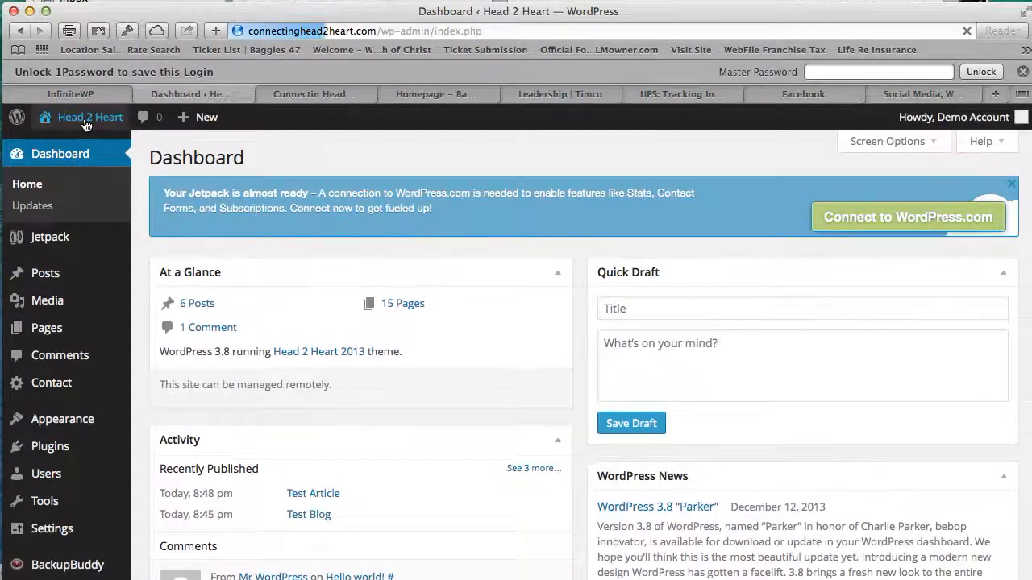
- Check the homepage's Latest News section, which still shows only two posts, then return to the Dashboard
click(84, 121)
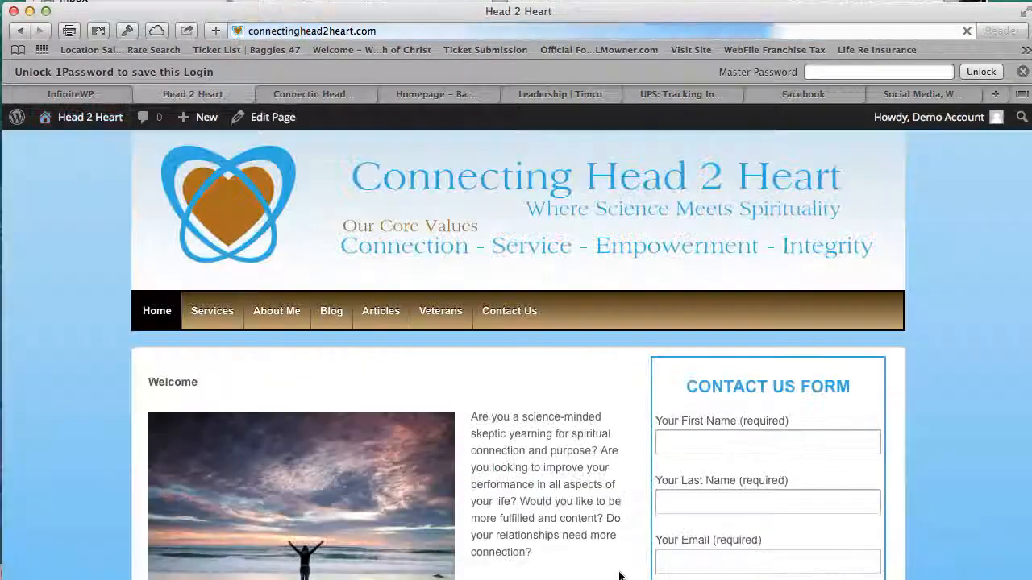
scroll(455, 457, down, 5)
scroll(455, 457, down, 12)
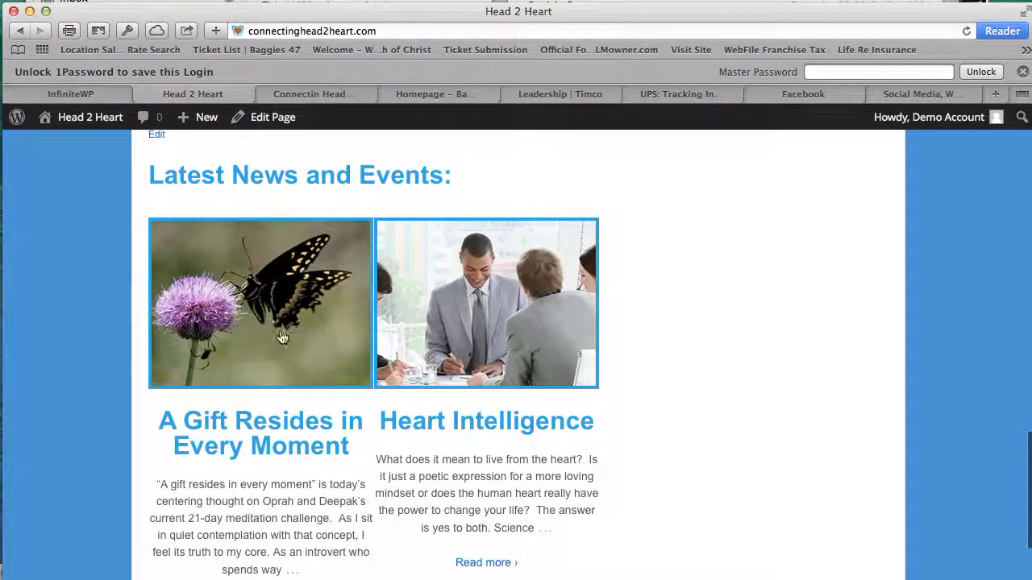
scroll(306, 359, down, 1)
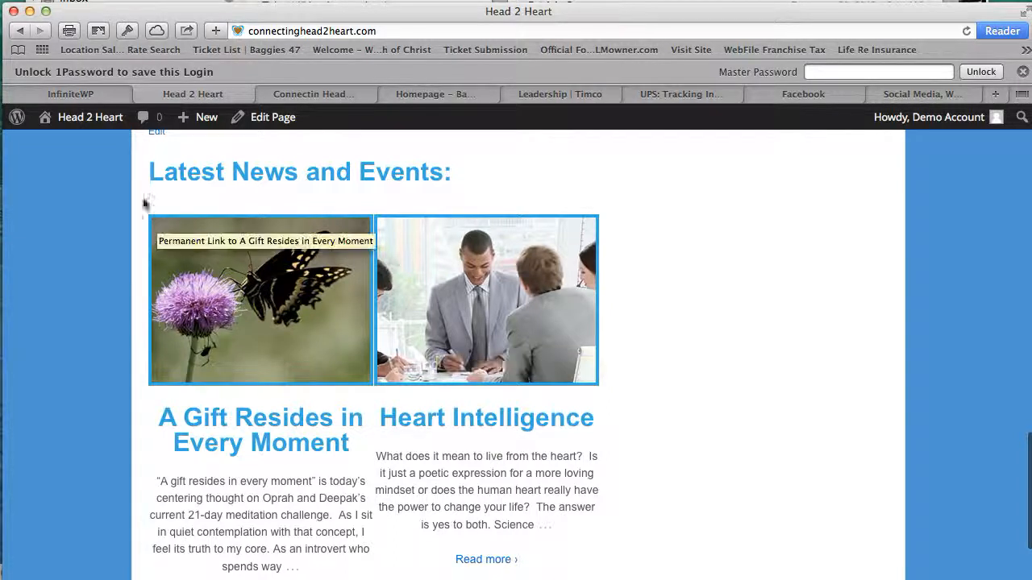
mouse_move(85, 121)
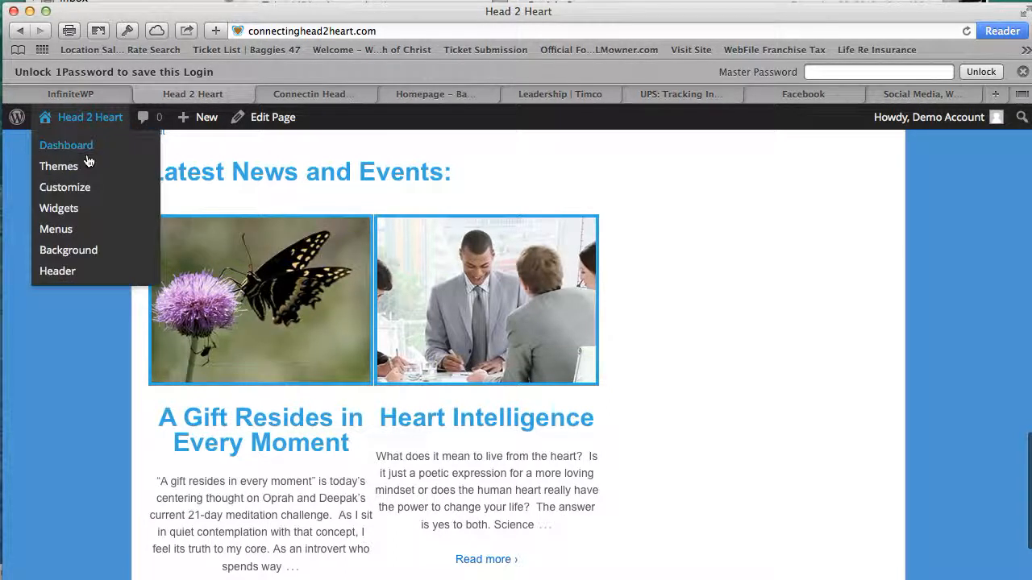
click(87, 153)
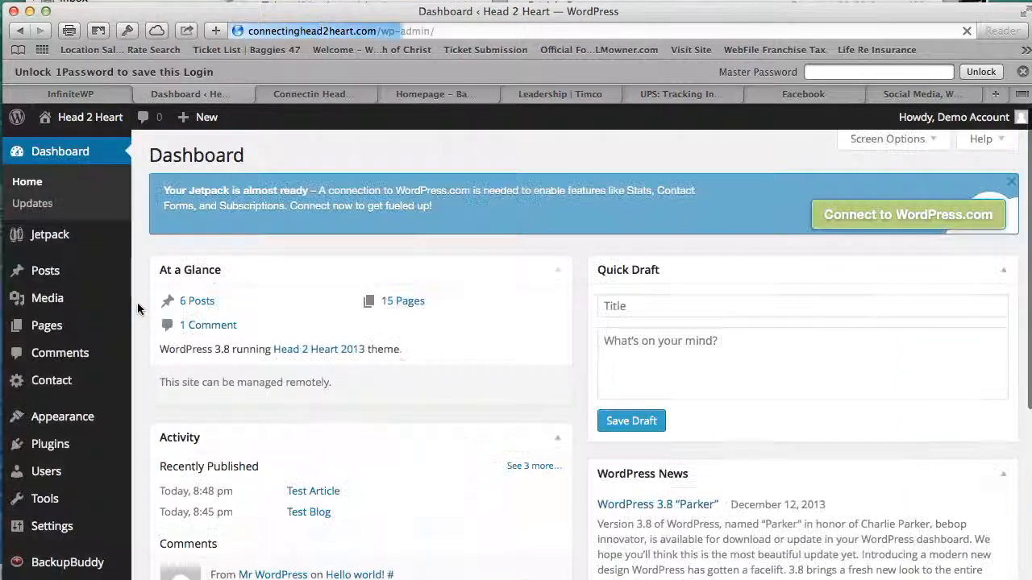
- Filter Posts by the 'front' category, leaving A Gift Resides in Every Moment and Heart Intelligence
click(61, 279)
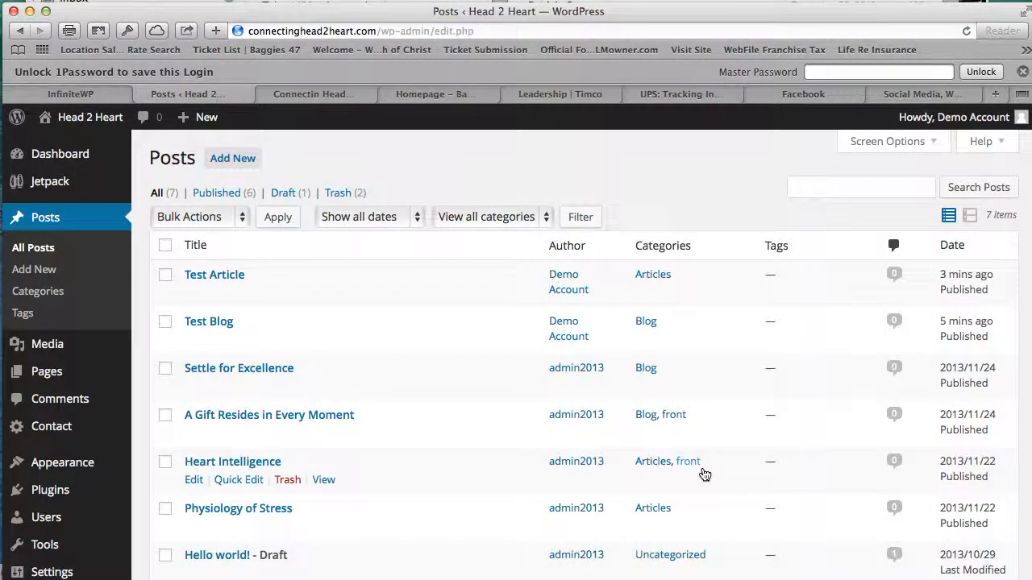
click(682, 420)
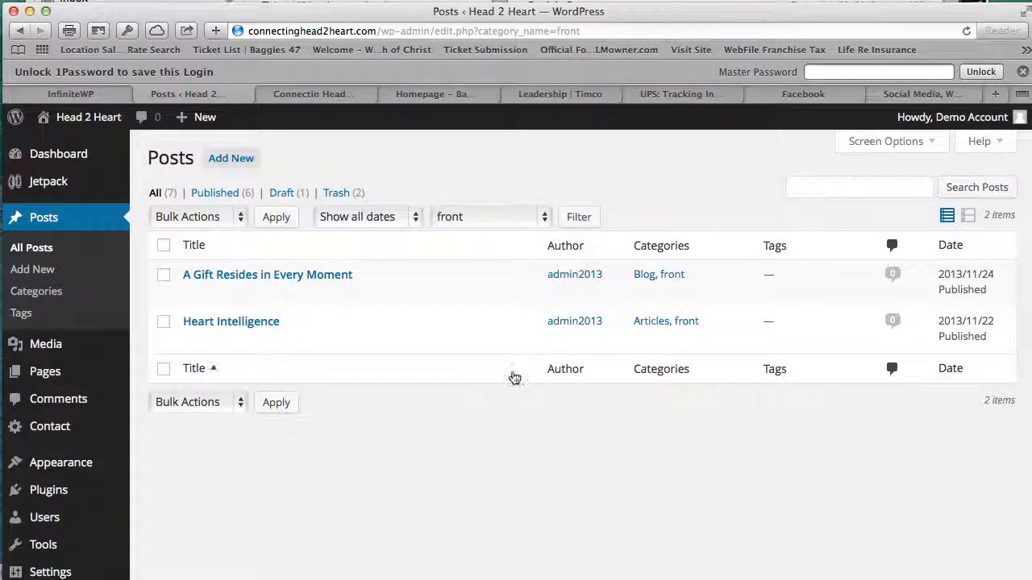
scroll(516, 357, down, 1)
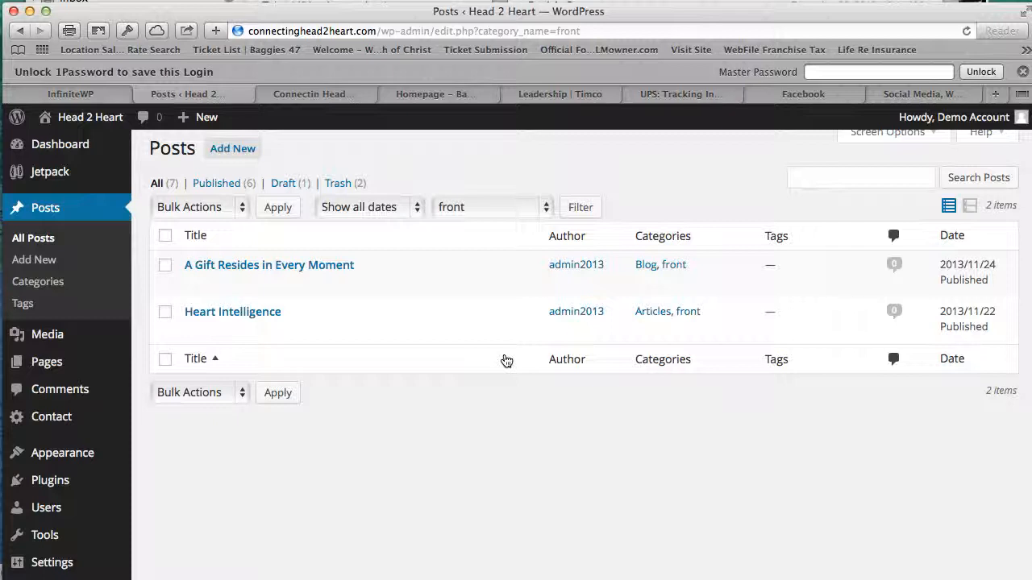
scroll(506, 360, up, 1)
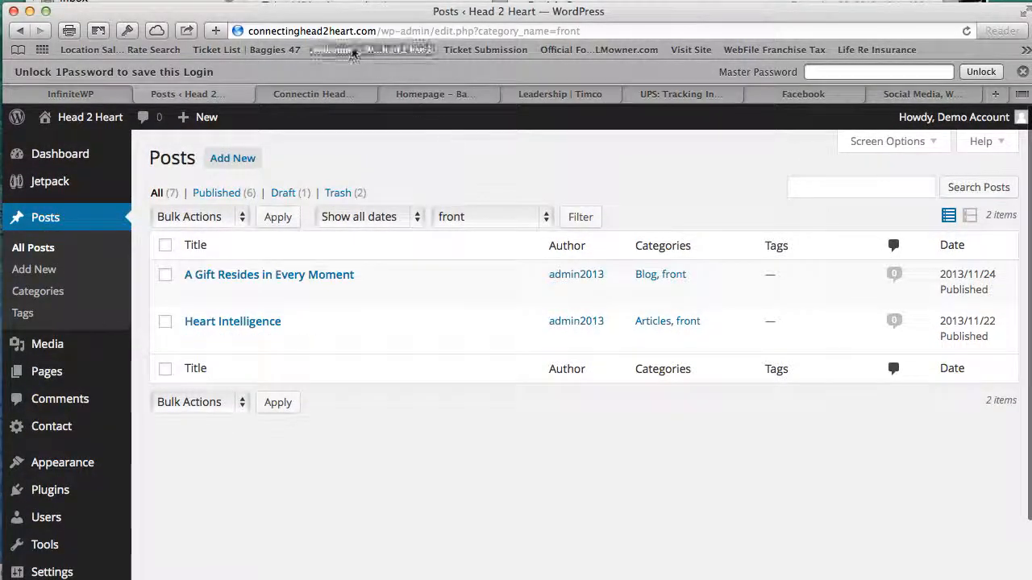
click(333, 35)
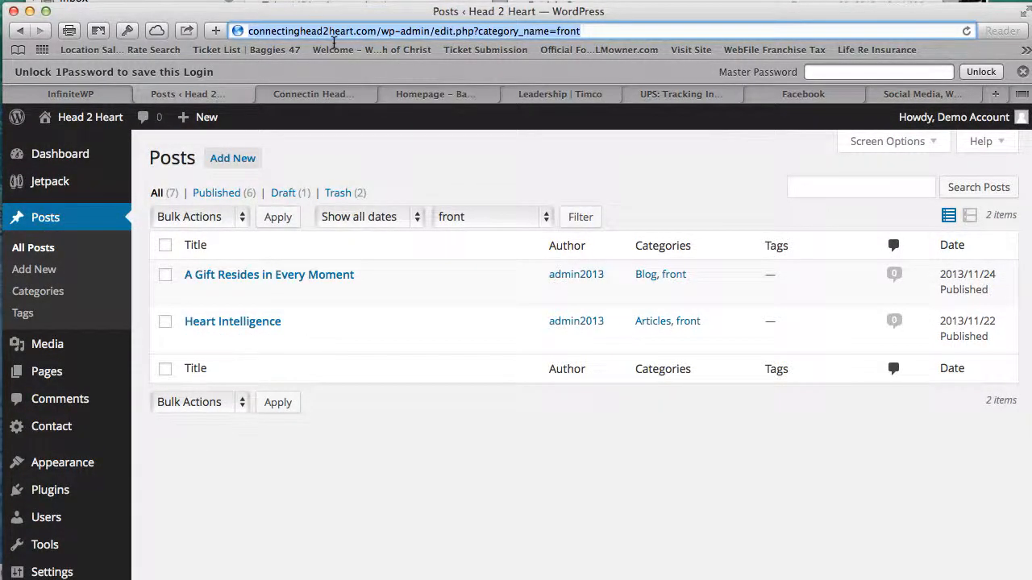
- Load baggies47.com by typing 'bagg' in the address bar, and open its YouTube link
text(baggies47.com)
key(Return)
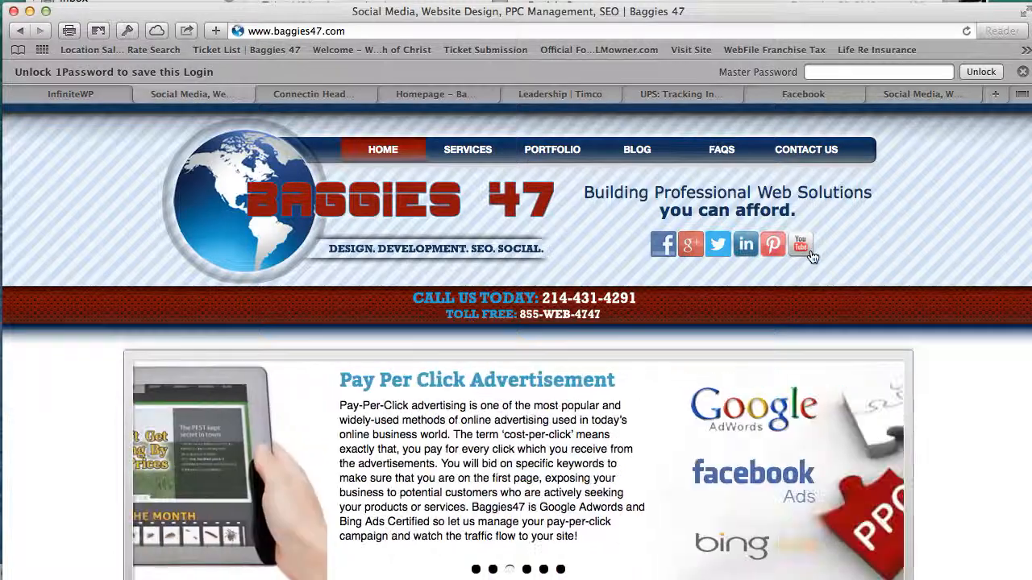
click(809, 253)
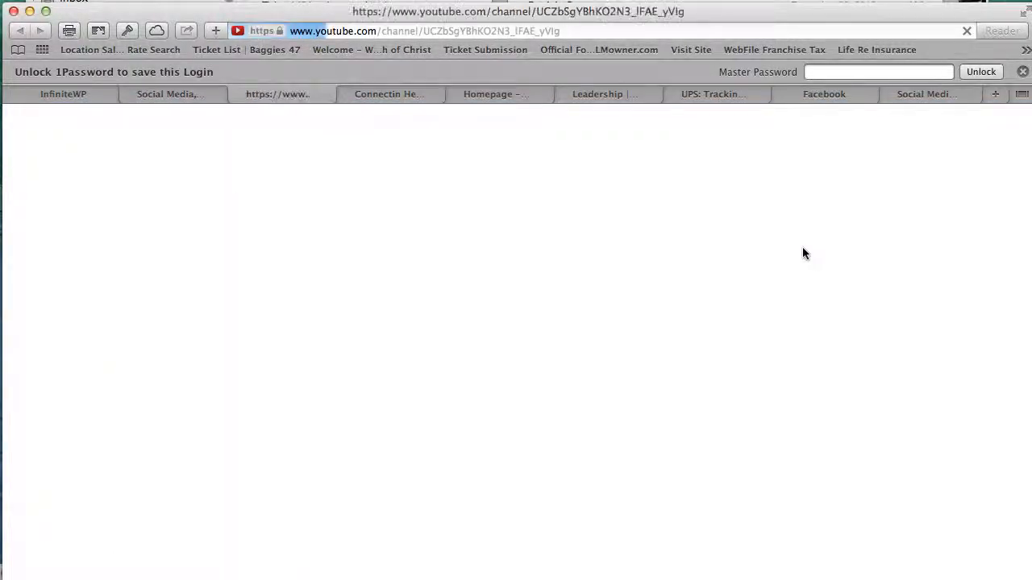
- Browse the Baggies 47 YouTube activity feed and dismiss the 1Password save-password bar
scroll(596, 274, down, 5)
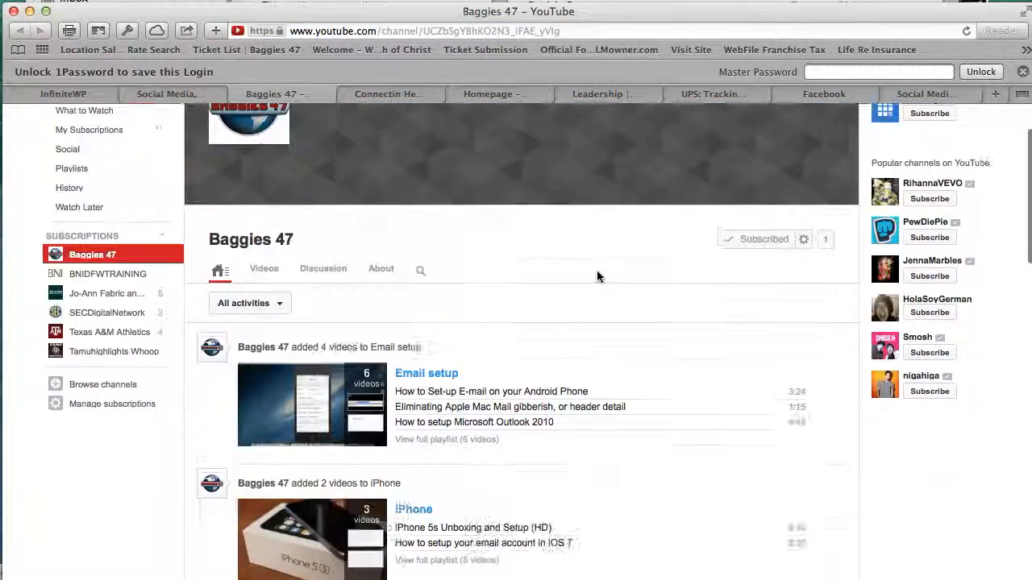
scroll(597, 277, down, 20)
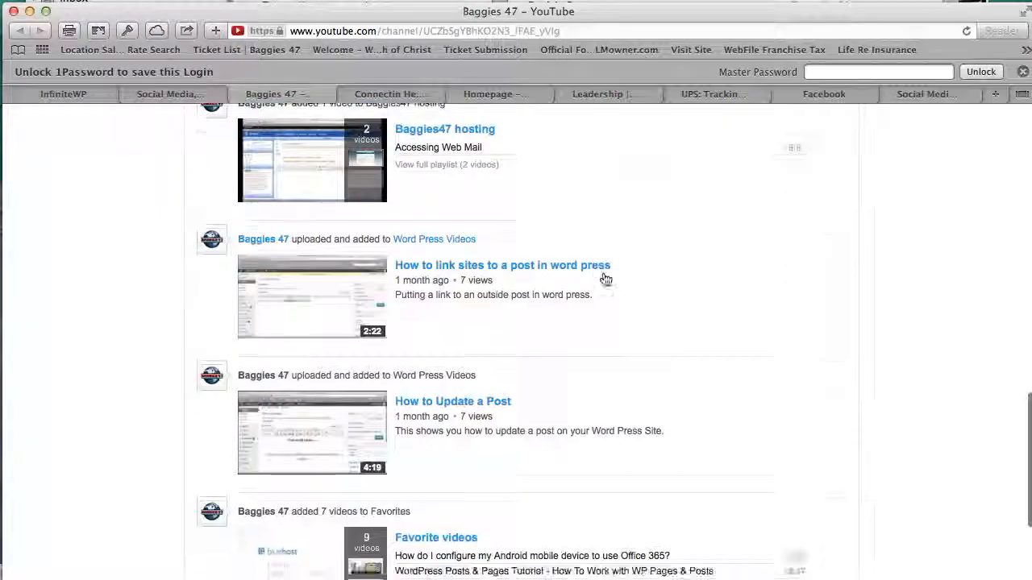
scroll(597, 274, up, 4)
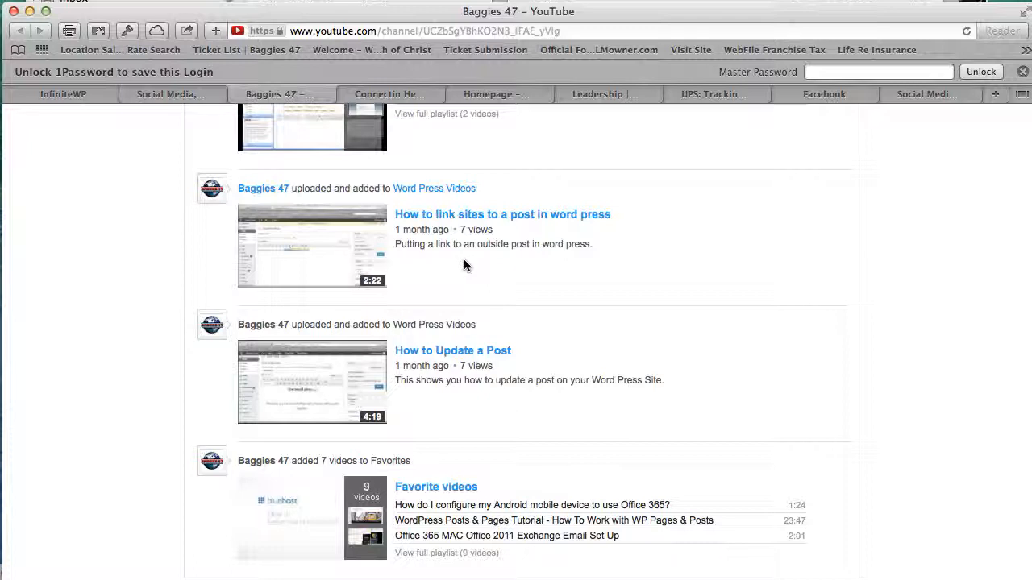
scroll(464, 276, up, 3)
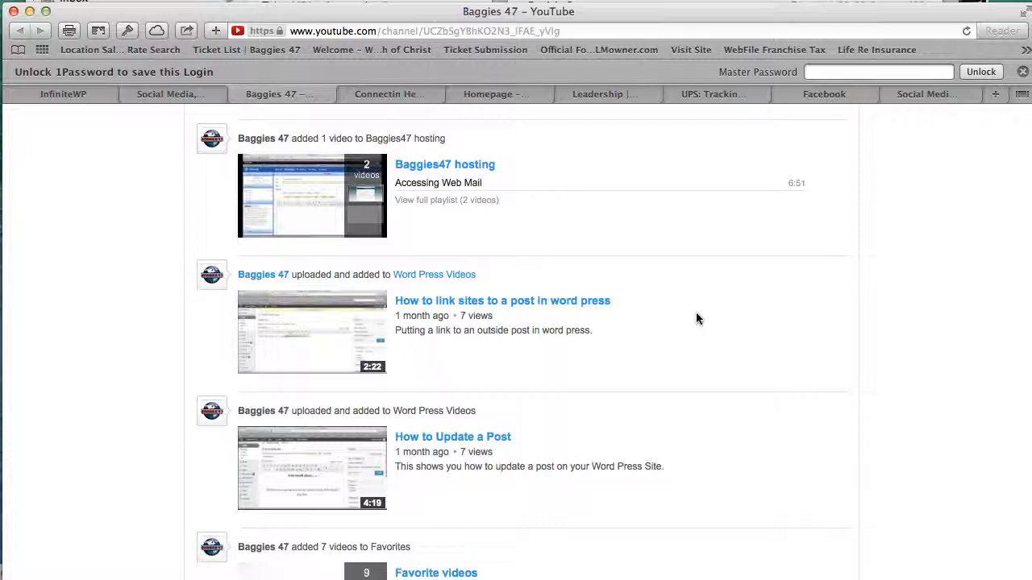
scroll(697, 315, down, 1)
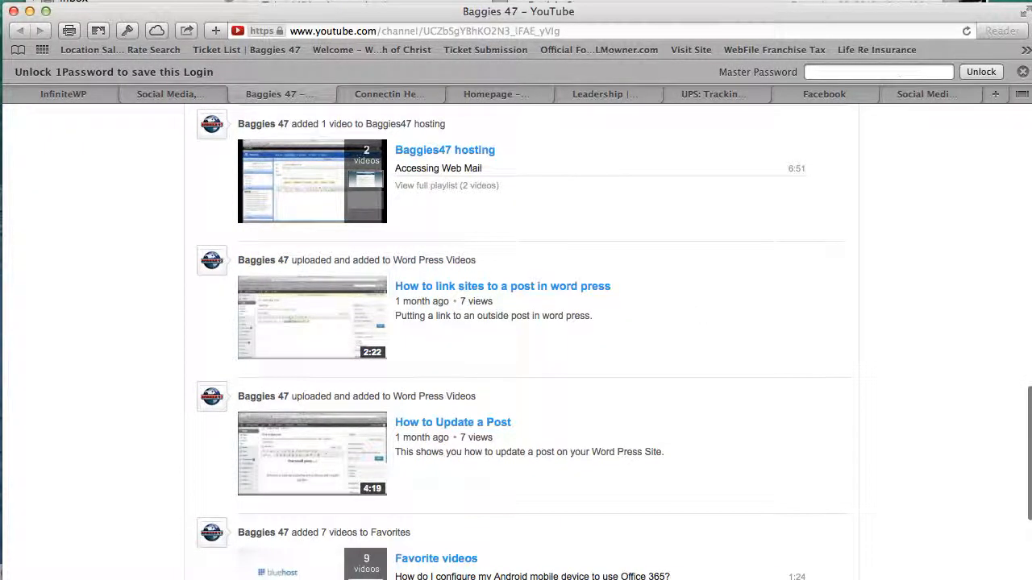
click(1022, 72)
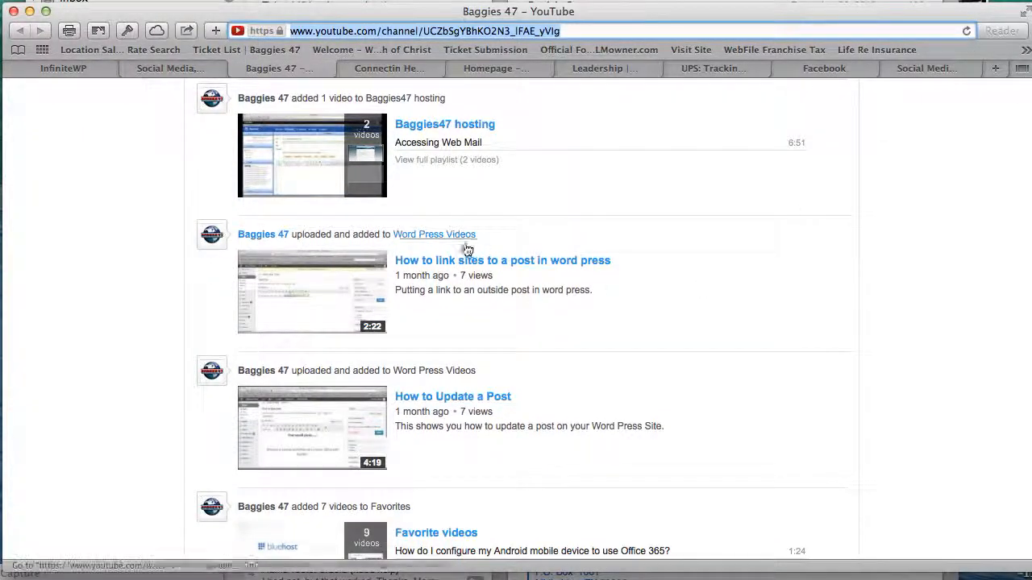
scroll(435, 258, up, 5)
scroll(449, 272, up, 15)
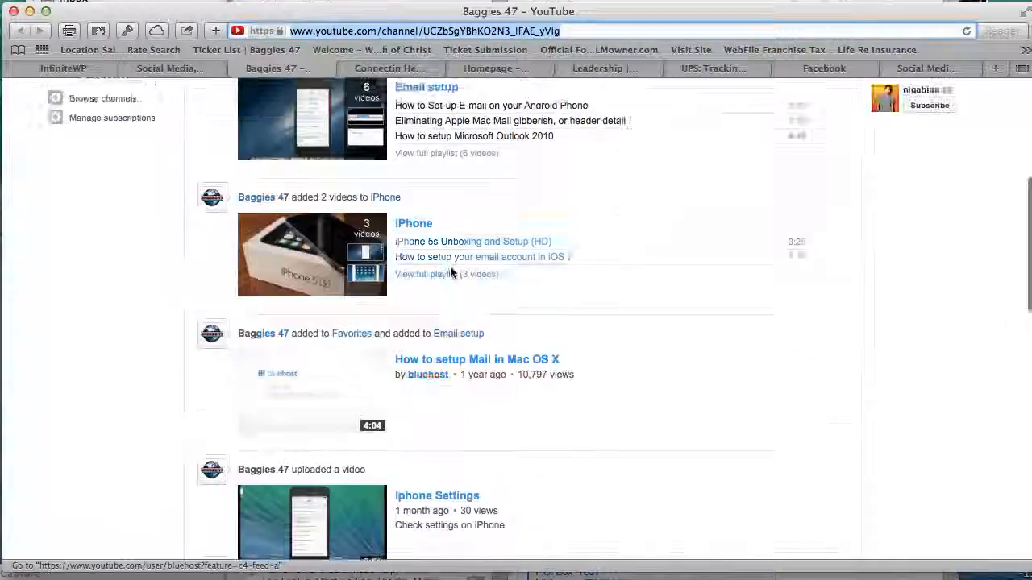
scroll(449, 274, down, 10)
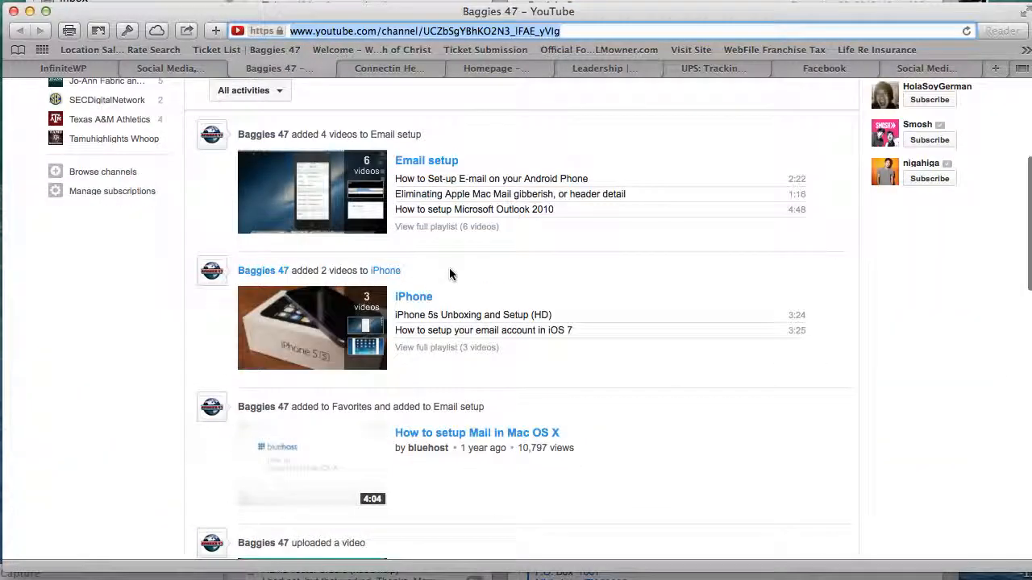